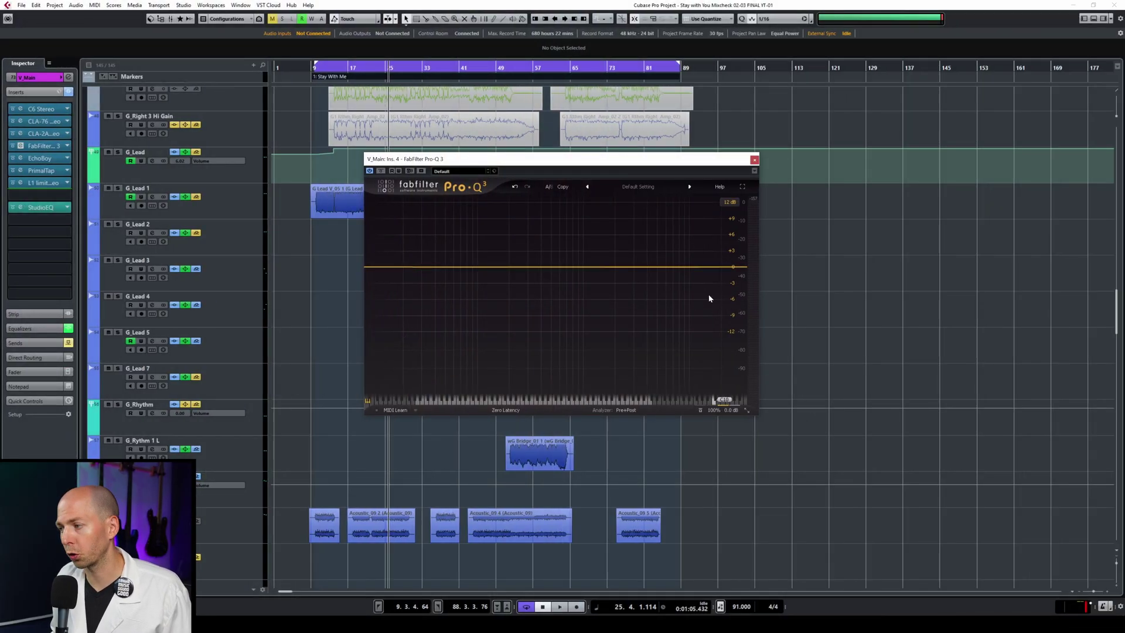
# - Add a +6.7 dB bell at 1814 Hz (Q 1.14) and give it a downward dynamic range
pyautogui.click(601, 267)
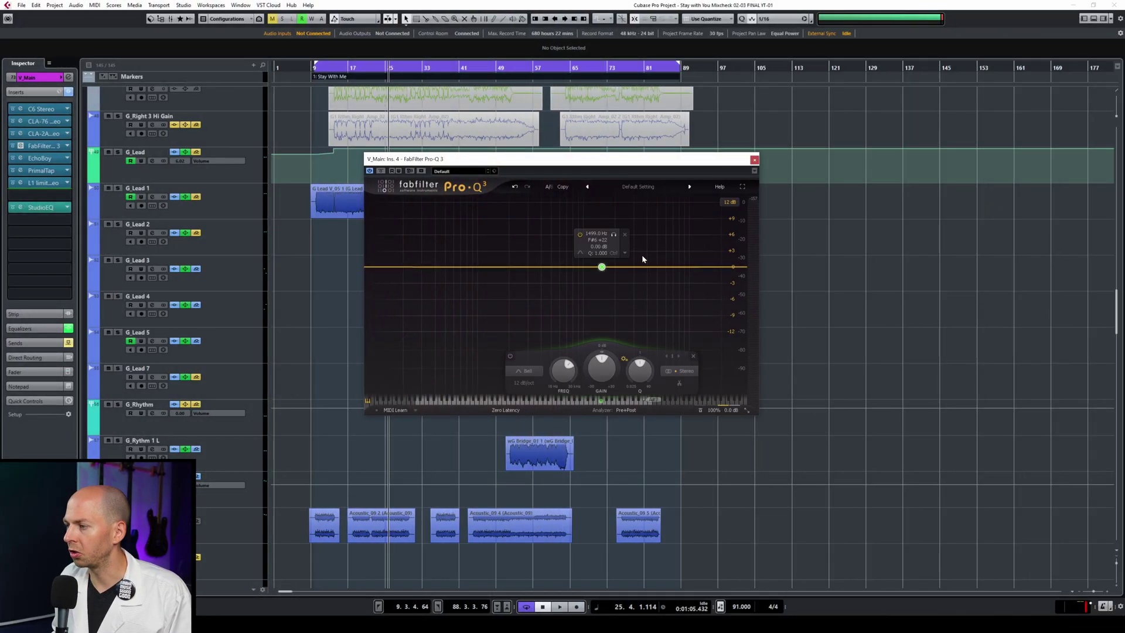
pyautogui.moveTo(602, 266); pyautogui.dragTo(609, 235)
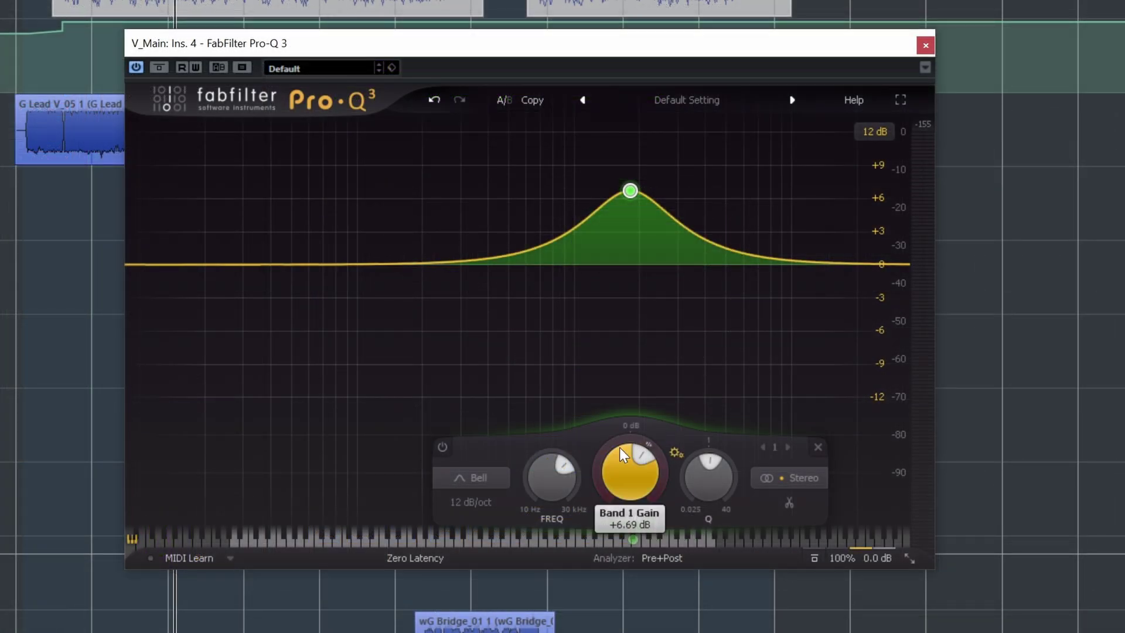
pyautogui.moveTo(616, 440); pyautogui.dragTo(604, 553)
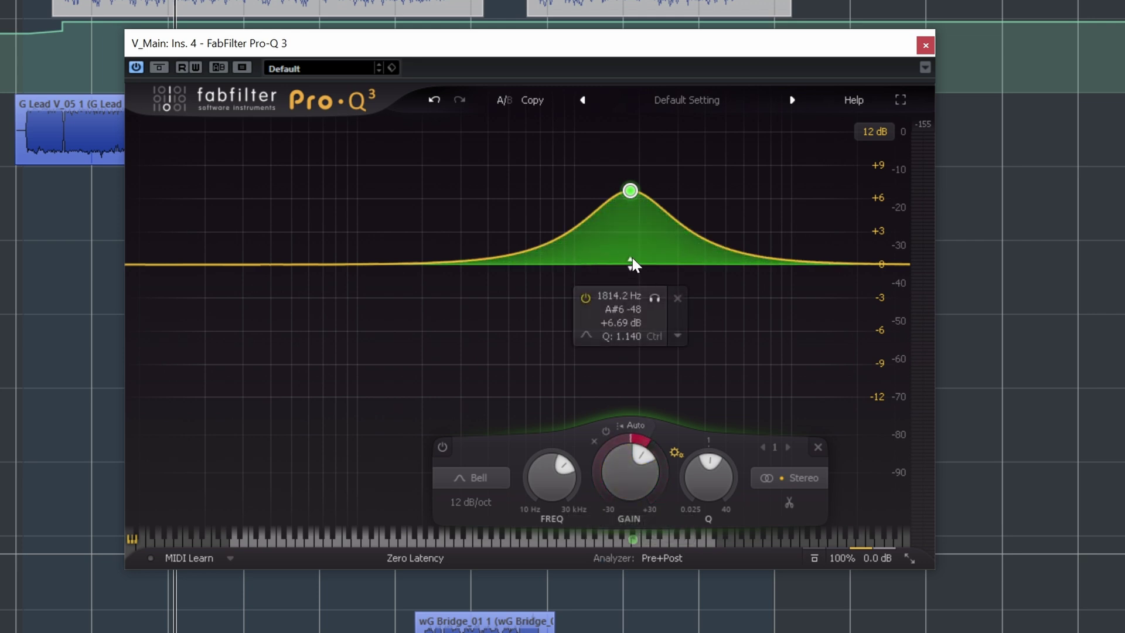
pyautogui.moveTo(631, 262); pyautogui.dragTo(630, 300)
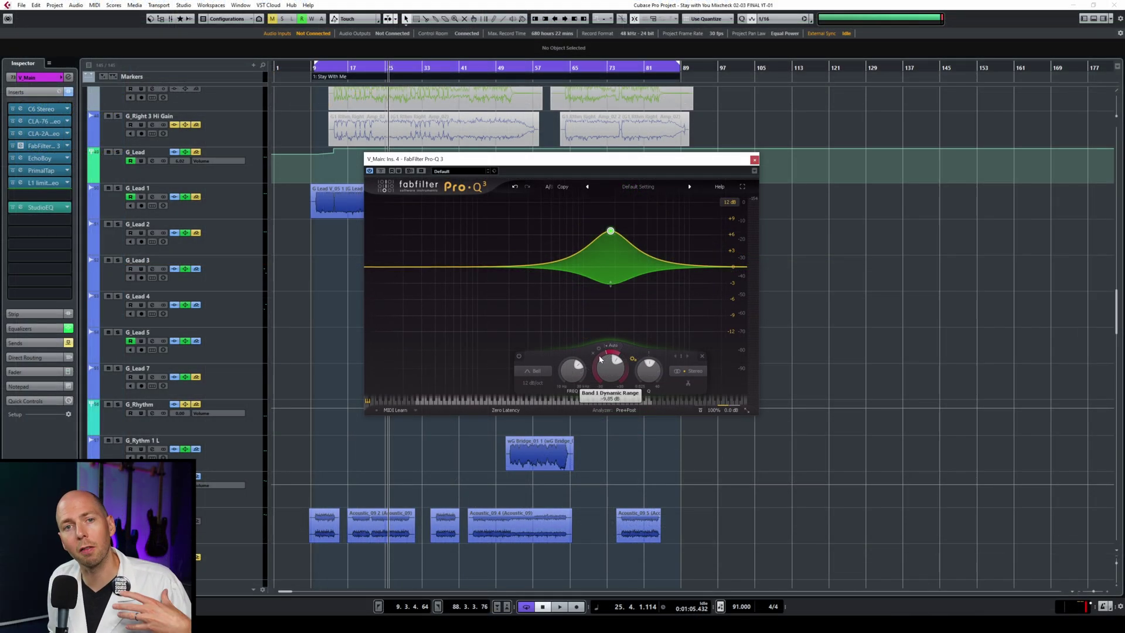
# - Flip the 1.8 kHz band's dynamic range upward so it sits above 0 dB
pyautogui.moveTo(600, 359); pyautogui.dragTo(595, 331)
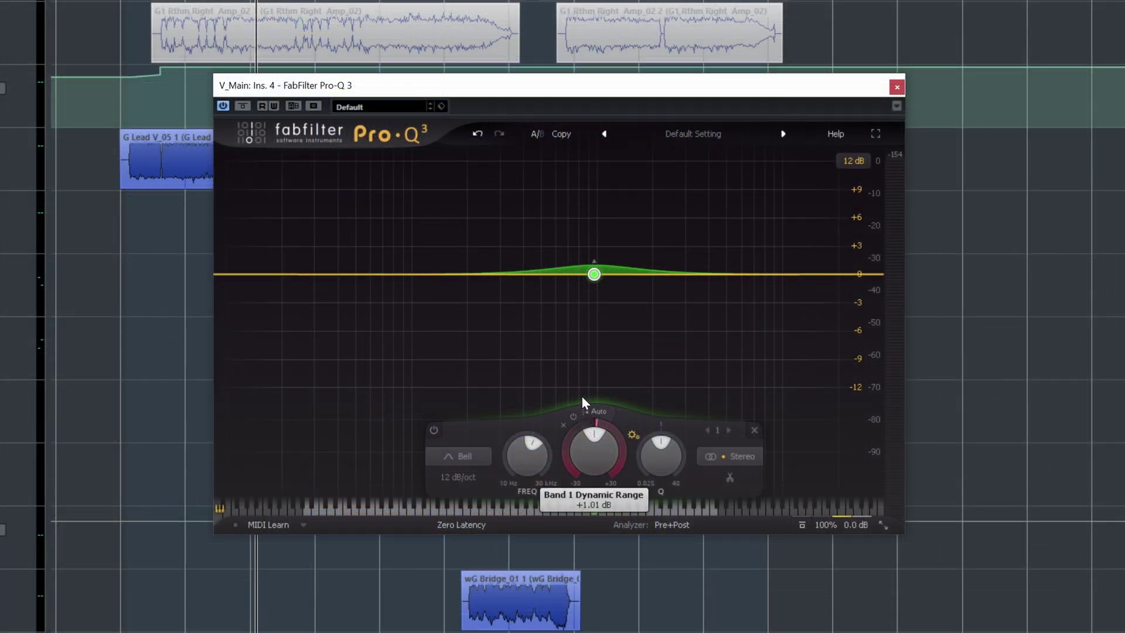
# - Raise the dynamic boost to about +7.7 dB and try the band near 2.2 kHz
pyautogui.moveTo(582, 398); pyautogui.dragTo(583, 319)
pyautogui.moveTo(595, 256)
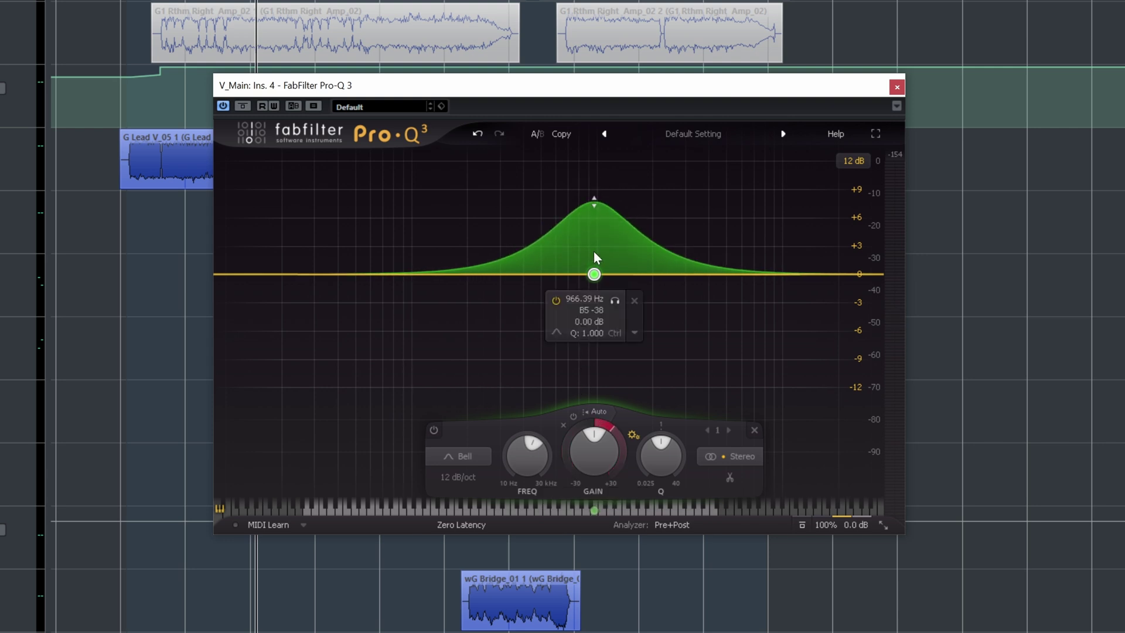
pyautogui.moveTo(599, 274); pyautogui.dragTo(665, 278)
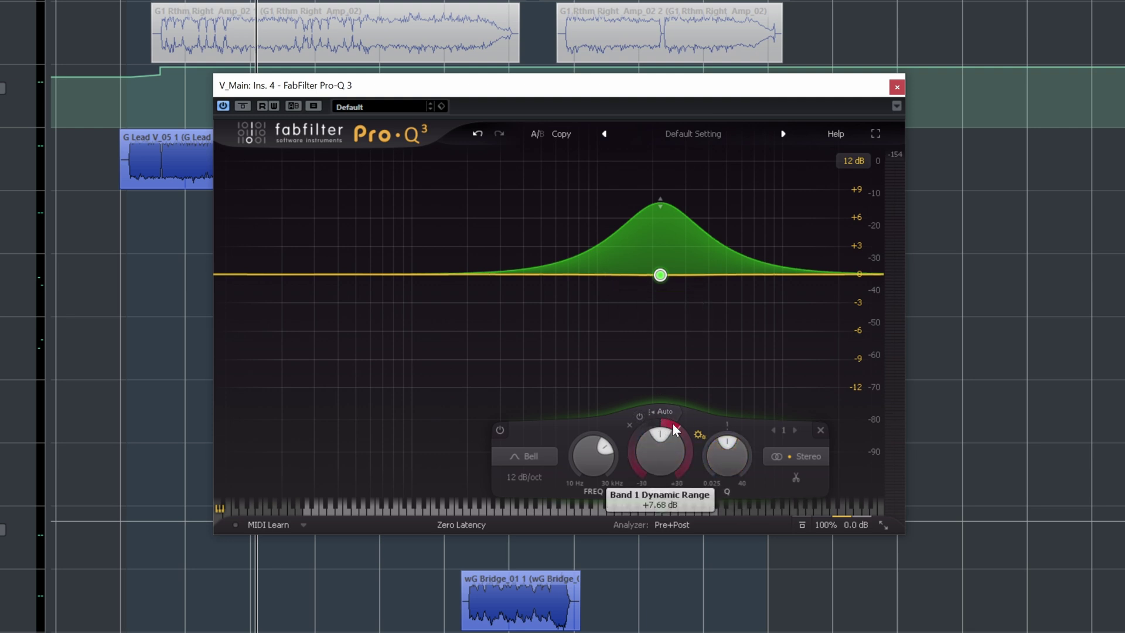
pyautogui.moveTo(666, 286)
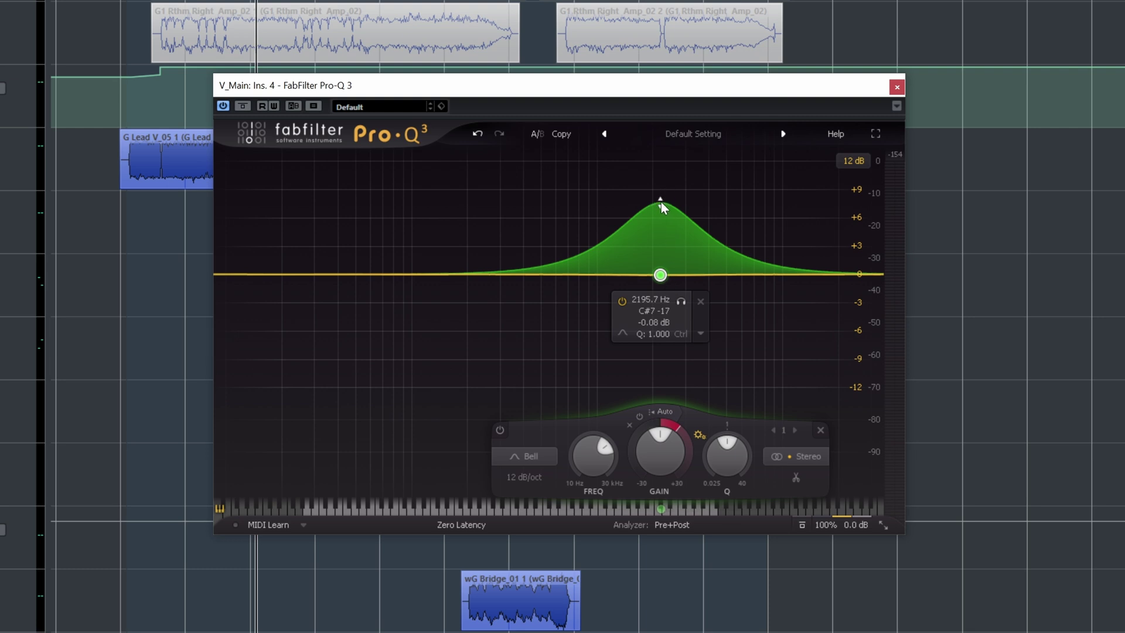
# - Return the band to 966.39 Hz with a higher upward dynamic boost and play the vocal
pyautogui.moveTo(661, 201); pyautogui.dragTo(592, 335)
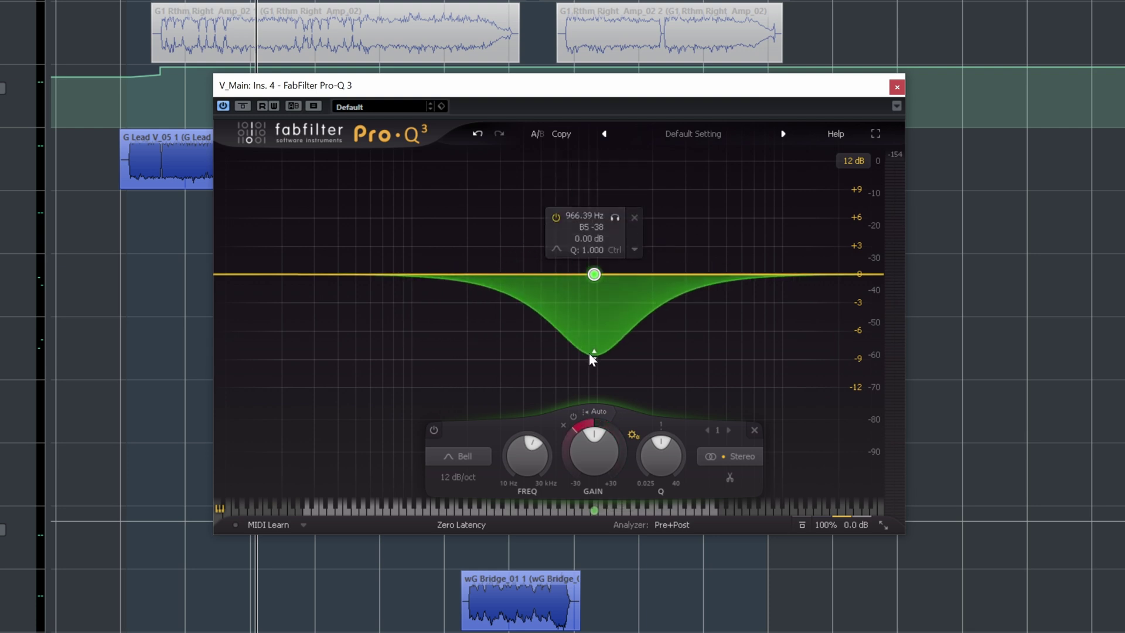
pyautogui.moveTo(589, 353); pyautogui.dragTo(596, 281)
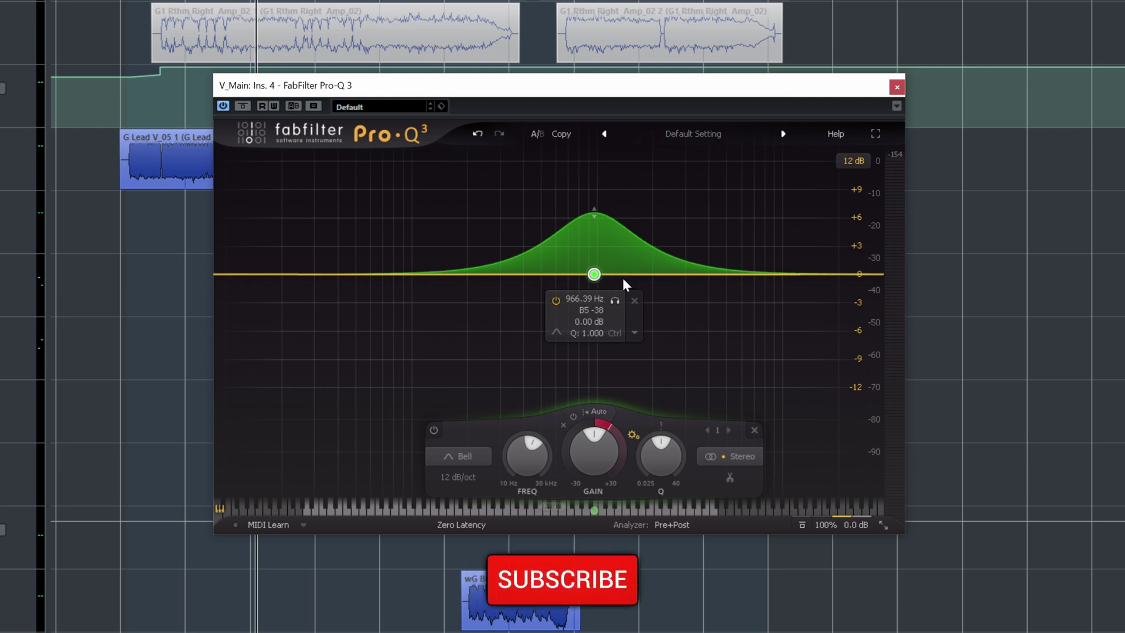
pyautogui.moveTo(594, 211); pyautogui.dragTo(599, 189)
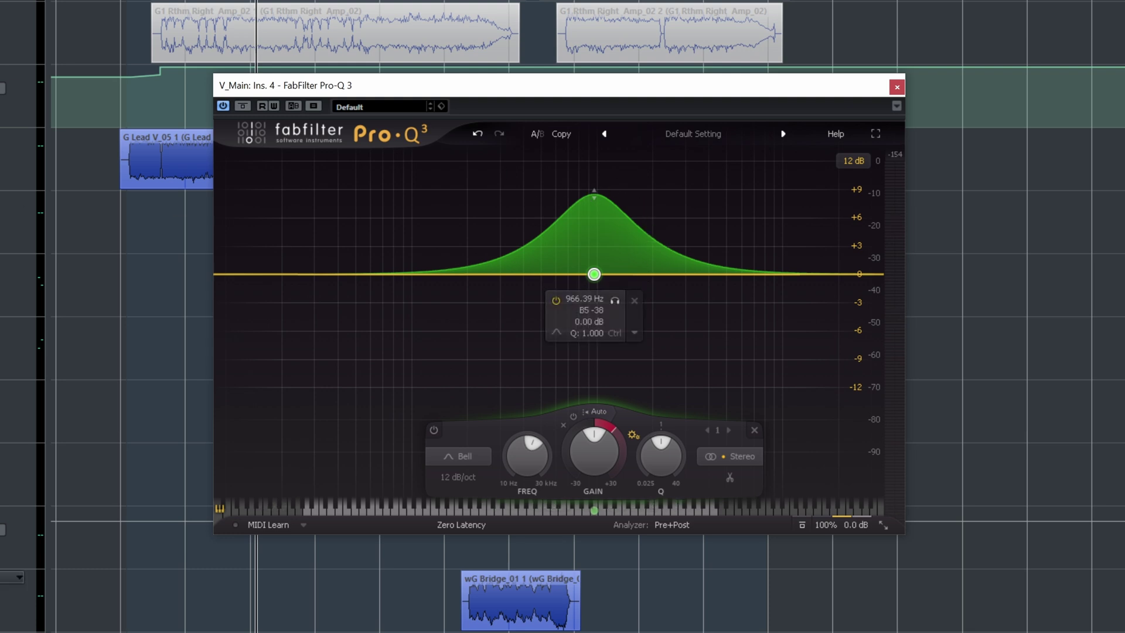
pyautogui.press('space')
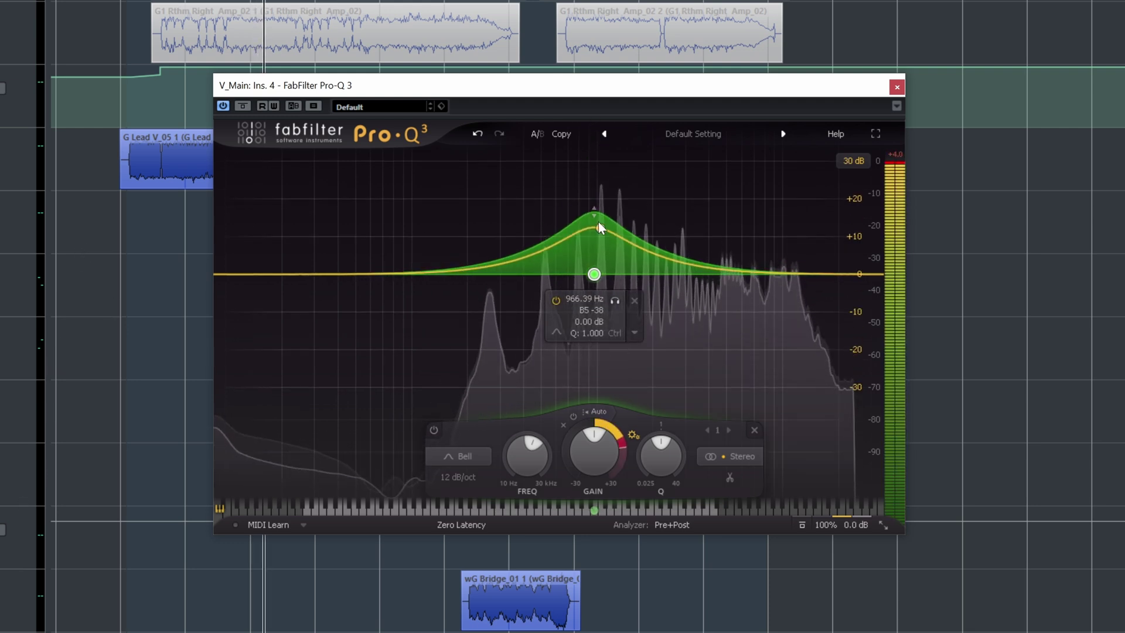
# - Move the band to 1542.5 Hz and settle its upward dynamic range at about +9 dB
pyautogui.moveTo(593, 200); pyautogui.dragTo(589, 141)
pyautogui.moveTo(594, 274); pyautogui.dragTo(632, 273)
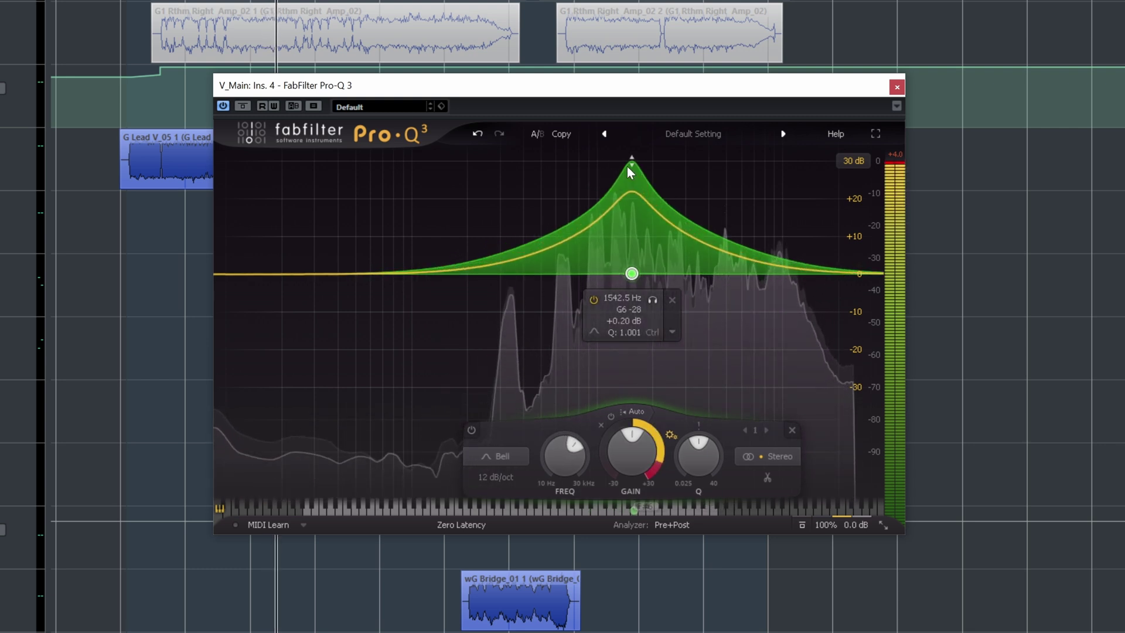
pyautogui.moveTo(627, 167); pyautogui.dragTo(638, 254)
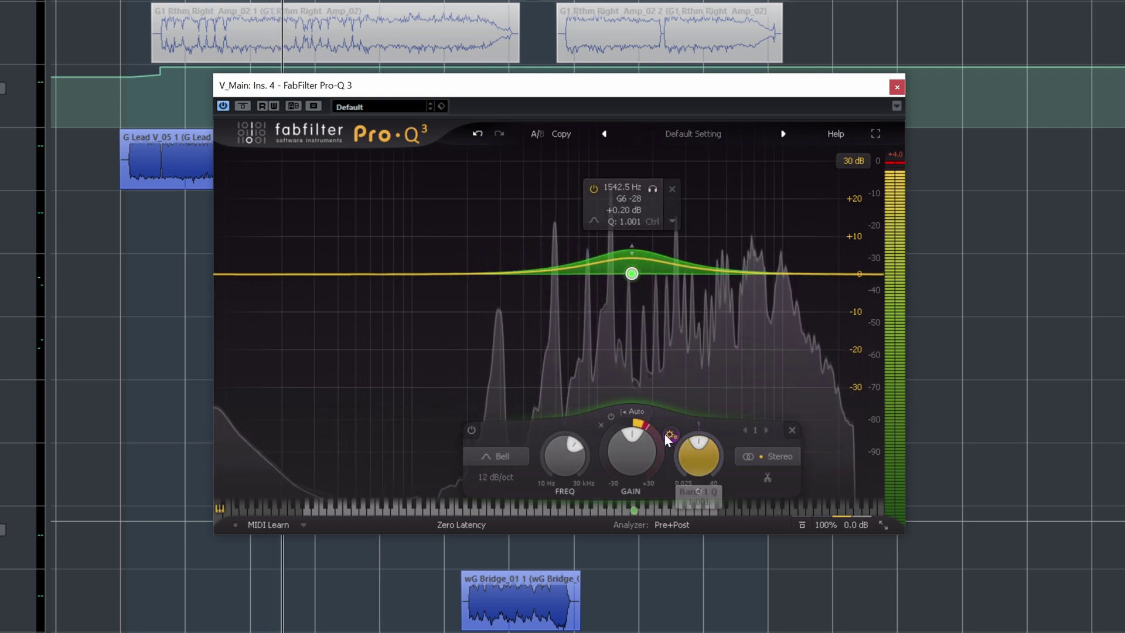
pyautogui.moveTo(631, 246); pyautogui.dragTo(631, 234)
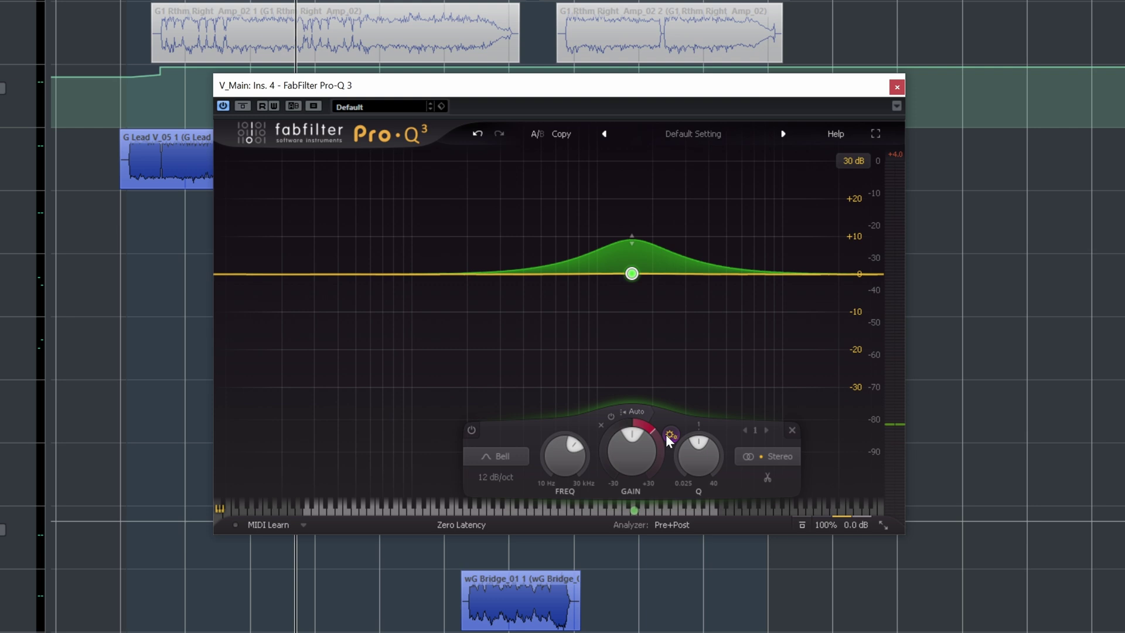
# - Switch the band to a manual threshold and set it to -7.8 dB during playback
pyautogui.click(632, 412)
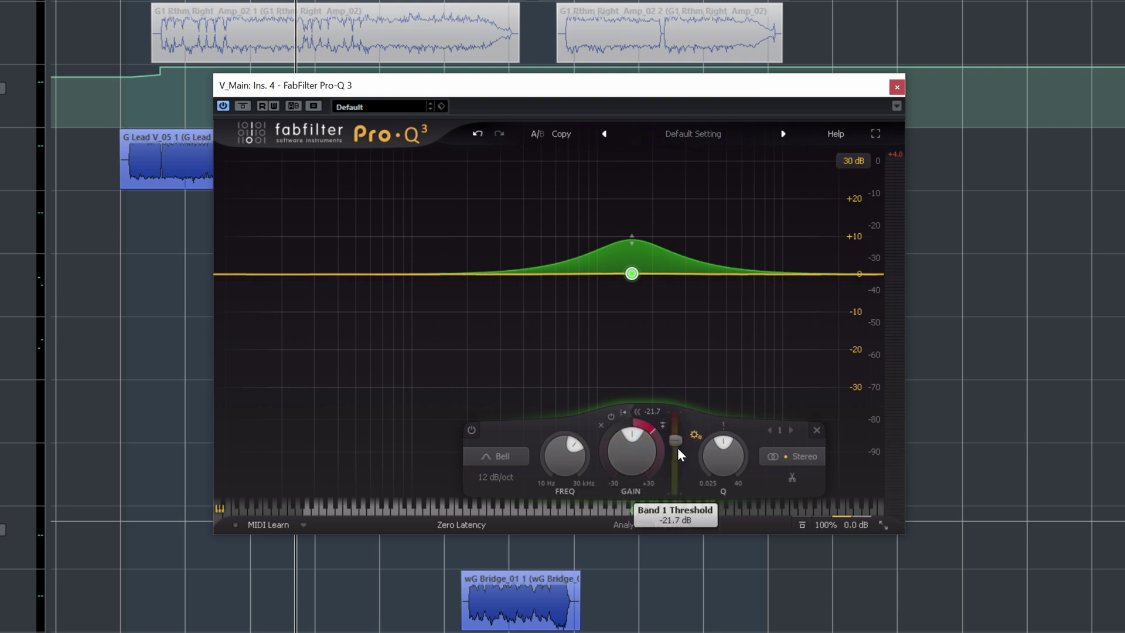
pyautogui.scroll(-5, 680, 447)
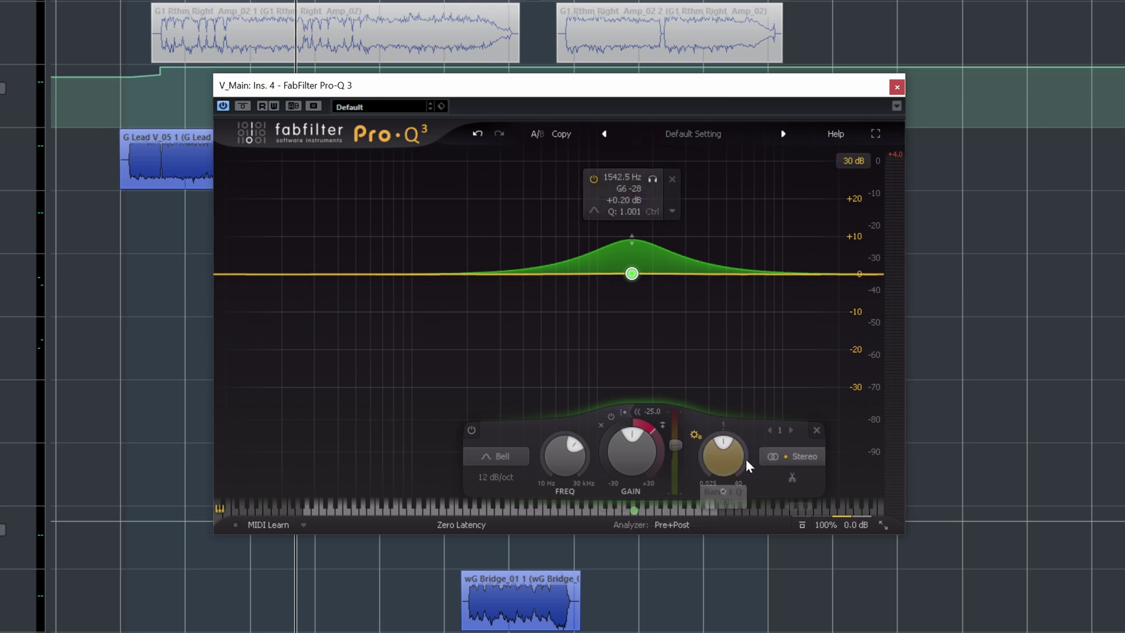
pyautogui.moveTo(677, 447)
pyautogui.press('space')
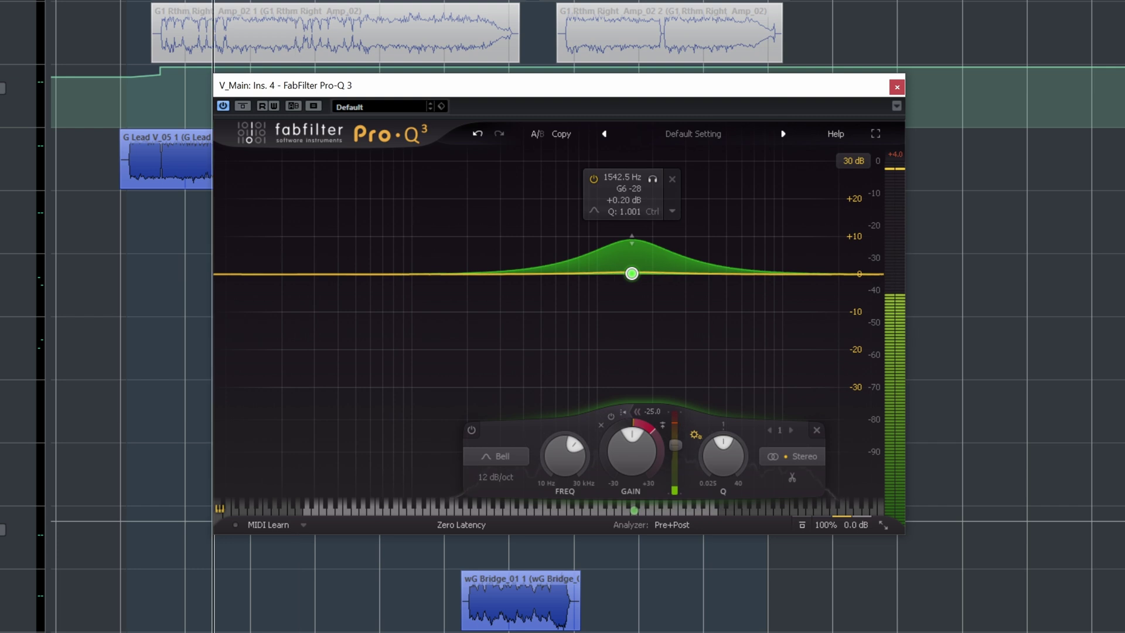
pyautogui.moveTo(675, 438)
pyautogui.mouseDown()
pyautogui.moveTo(672, 417)
pyautogui.moveTo(673, 432)
pyautogui.mouseUp()
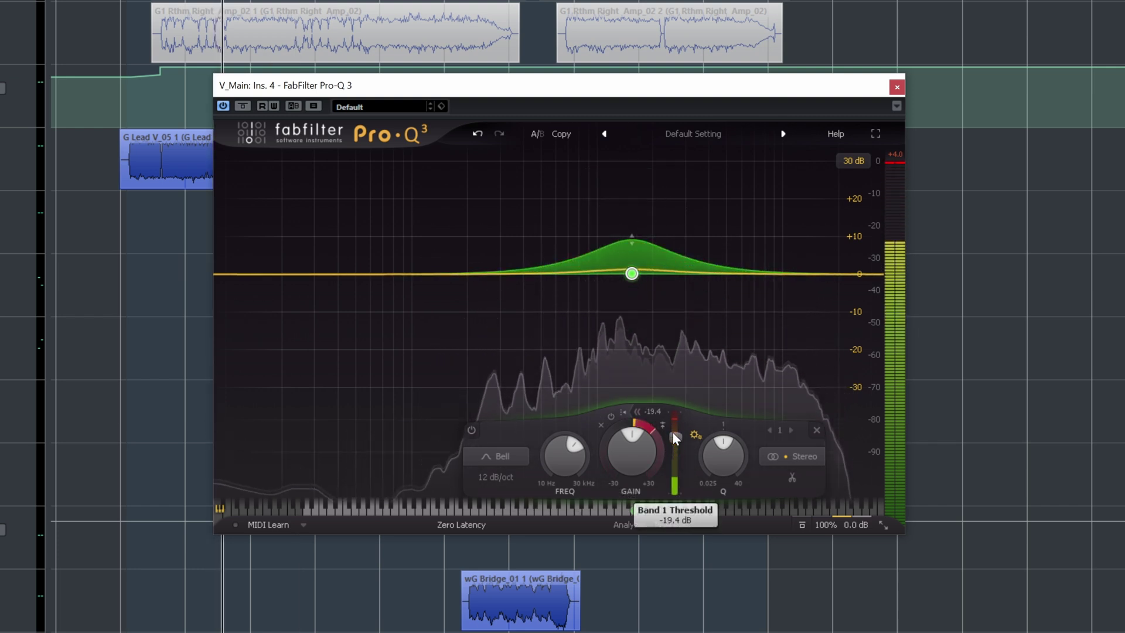
# - Widen the band to Q 0.142, extend its dynamic boost to about +20 dB, threshold -9.4 dB
pyautogui.scroll(-8, 633, 275)
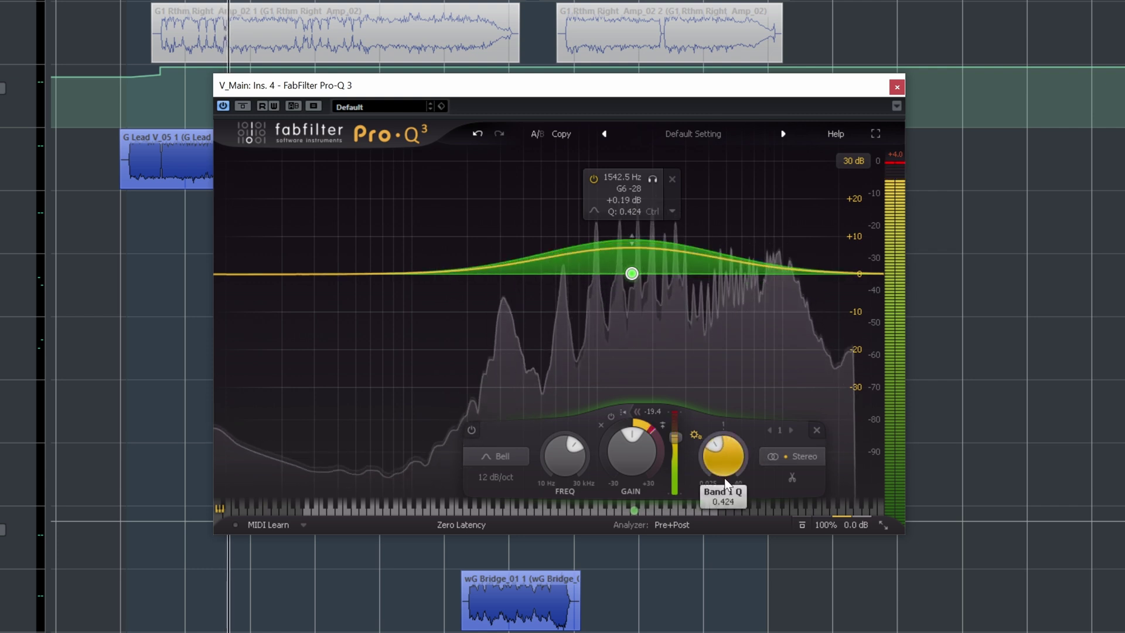
pyautogui.moveTo(646, 316)
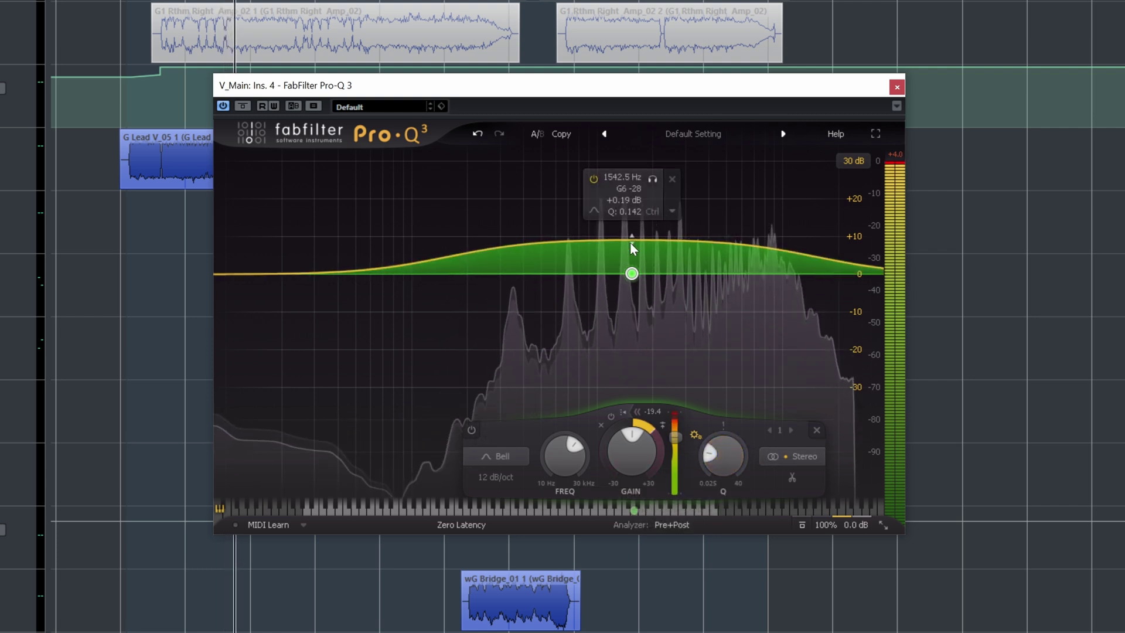
pyautogui.moveTo(633, 240); pyautogui.dragTo(635, 202)
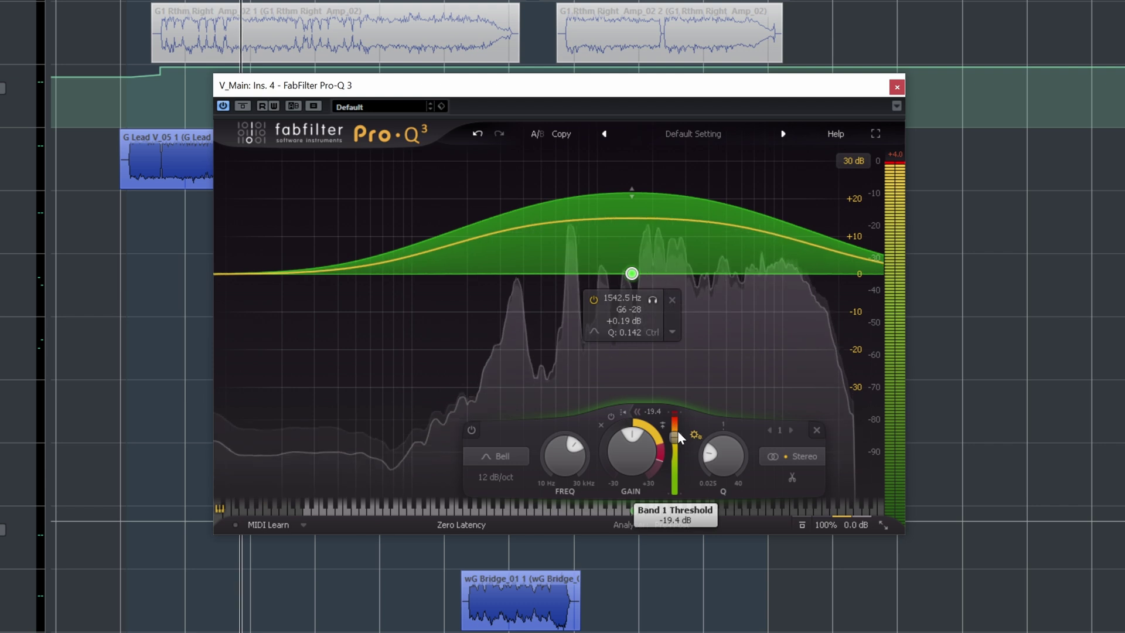
pyautogui.moveTo(678, 434); pyautogui.dragTo(677, 420)
pyautogui.moveTo(638, 290)
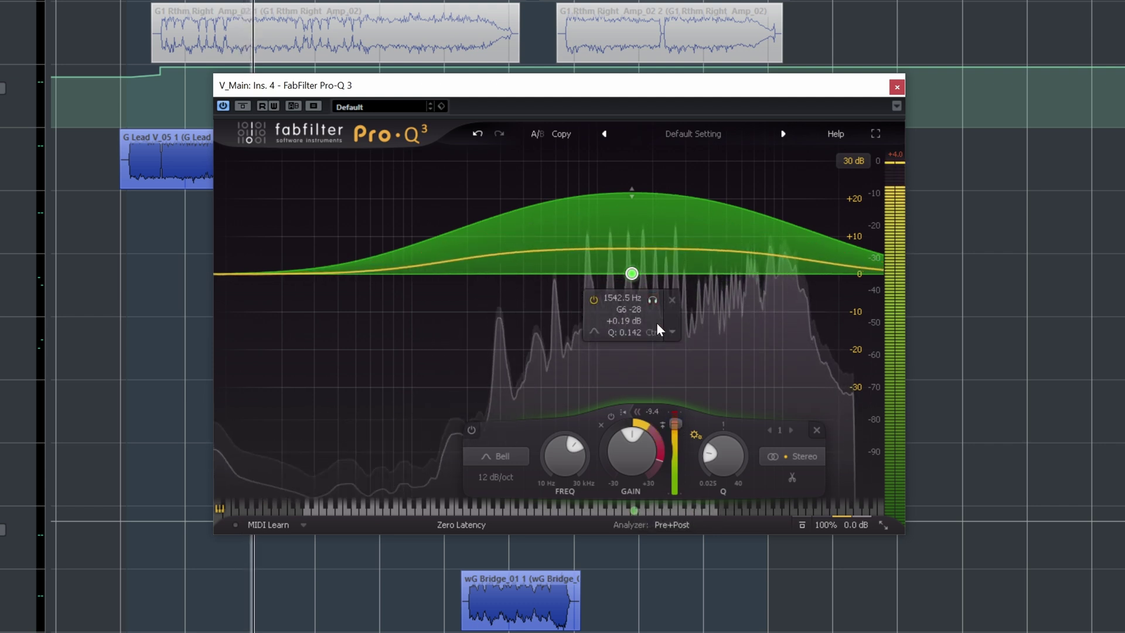
pyautogui.press('space')
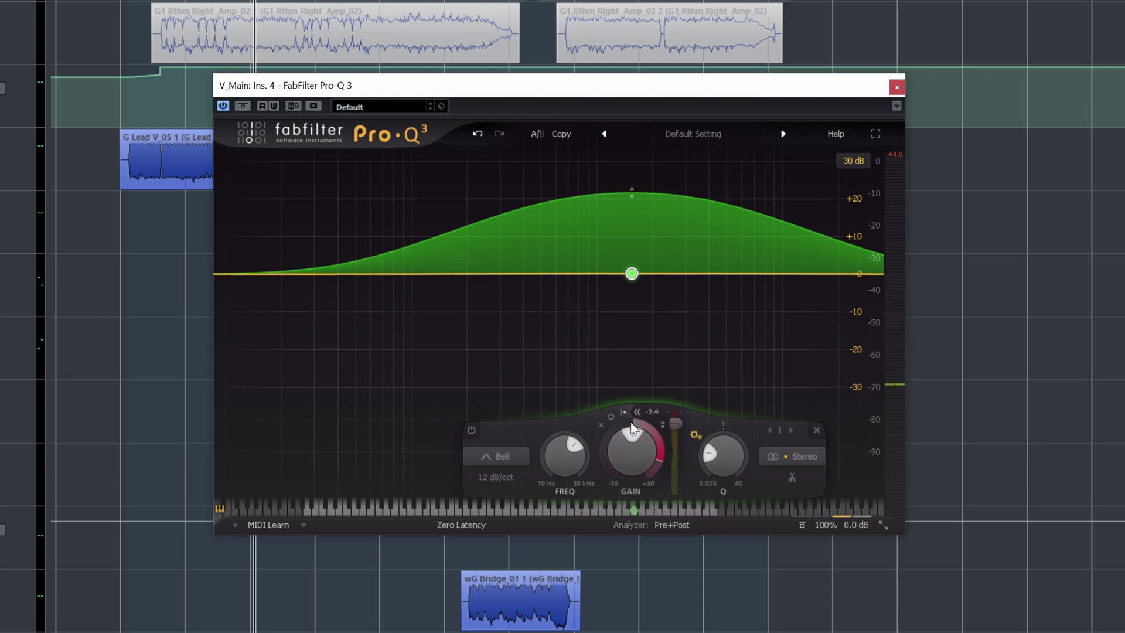
# - Turn the dynamic range into a cut, lower the threshold to about -26.7 dB, then sweep toward 5.6 kHz
pyautogui.moveTo(645, 420); pyautogui.dragTo(648, 614)
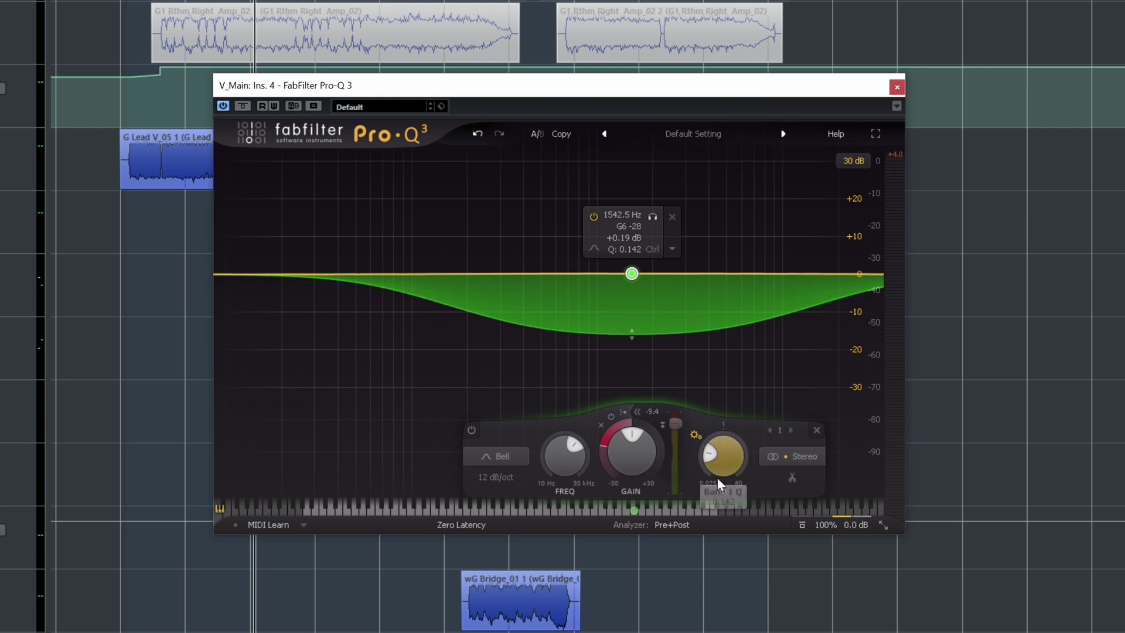
pyautogui.scroll(3, 721, 444)
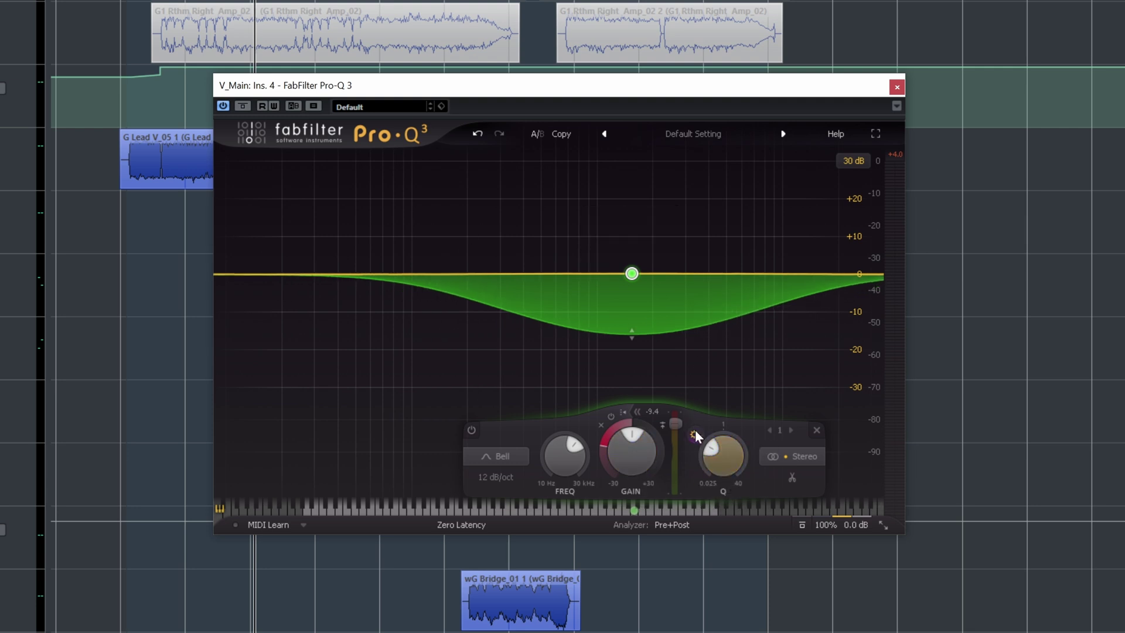
pyautogui.press('space')
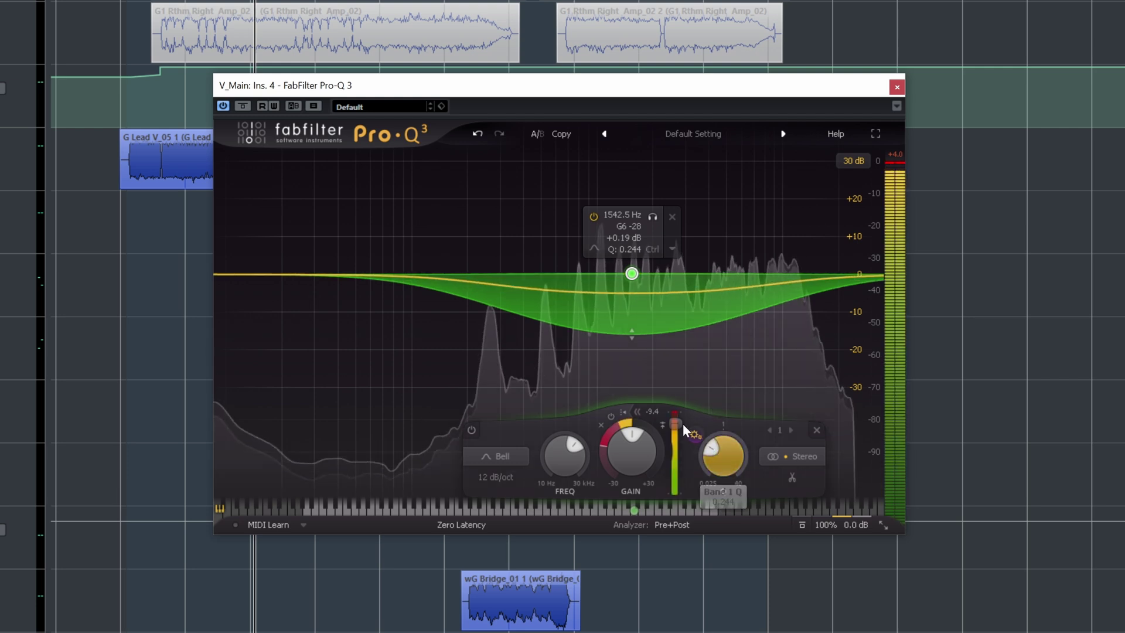
pyautogui.scroll(-1, 679, 426)
pyautogui.moveTo(679, 425); pyautogui.dragTo(729, 416)
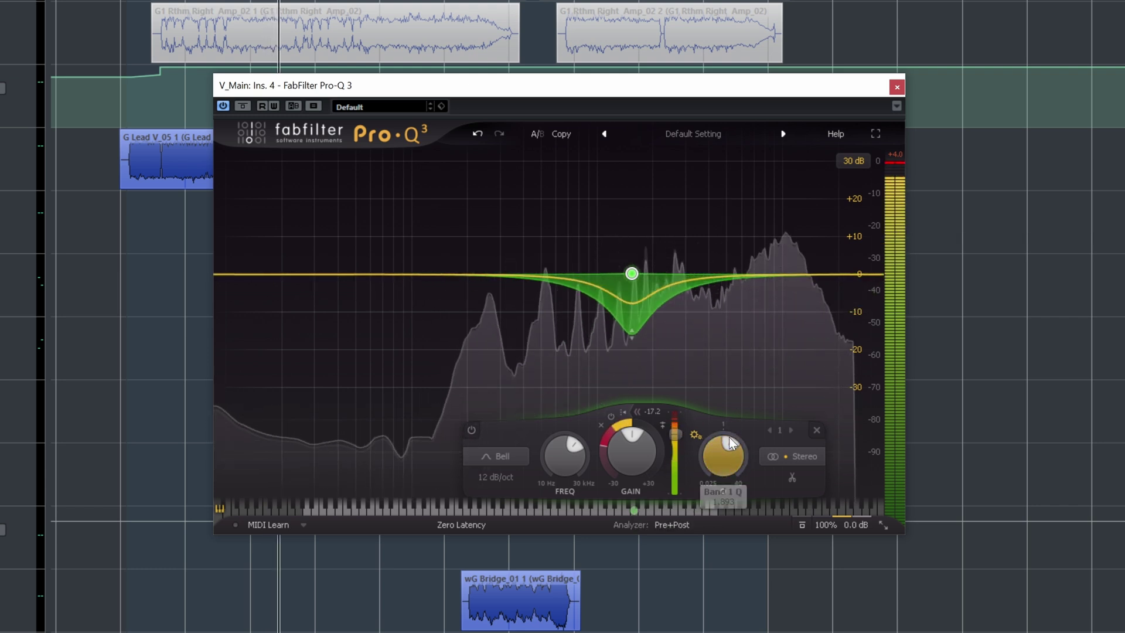
pyautogui.press('space')
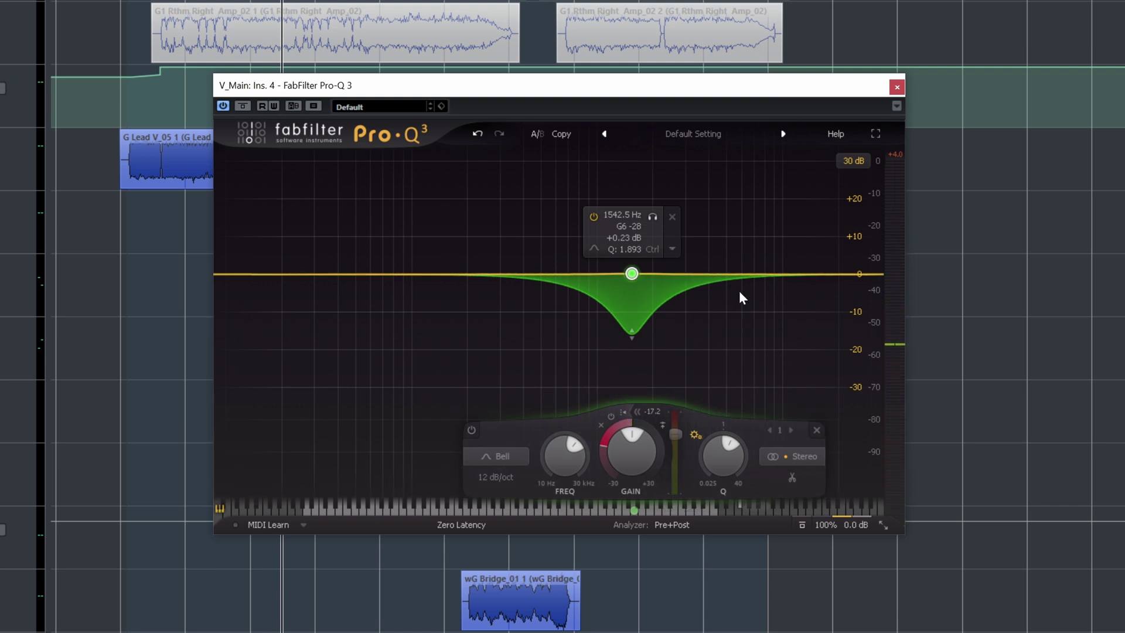
pyautogui.moveTo(633, 338)
pyautogui.mouseDown()
pyautogui.moveTo(632, 238)
pyautogui.moveTo(632, 346)
pyautogui.mouseUp()
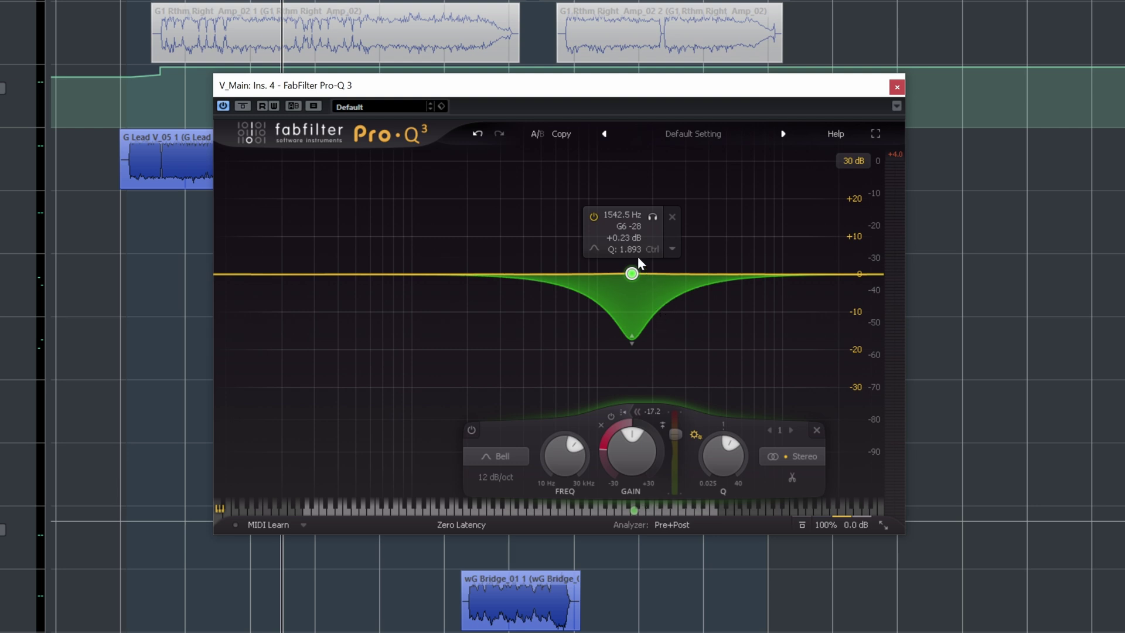
pyautogui.moveTo(631, 271); pyautogui.dragTo(698, 189)
# - Enable dynamic mode and sweep the boosted band from about 2.3 kHz up past 4.4 kHz while playing
pyautogui.scroll(-3, 697, 190)
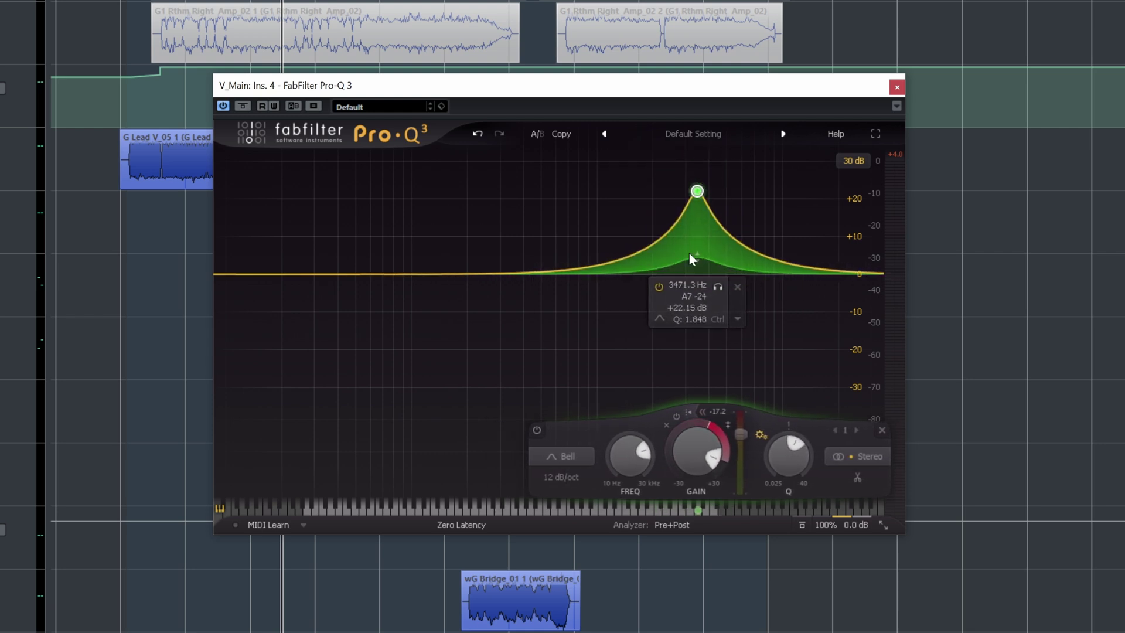
pyautogui.click(678, 413)
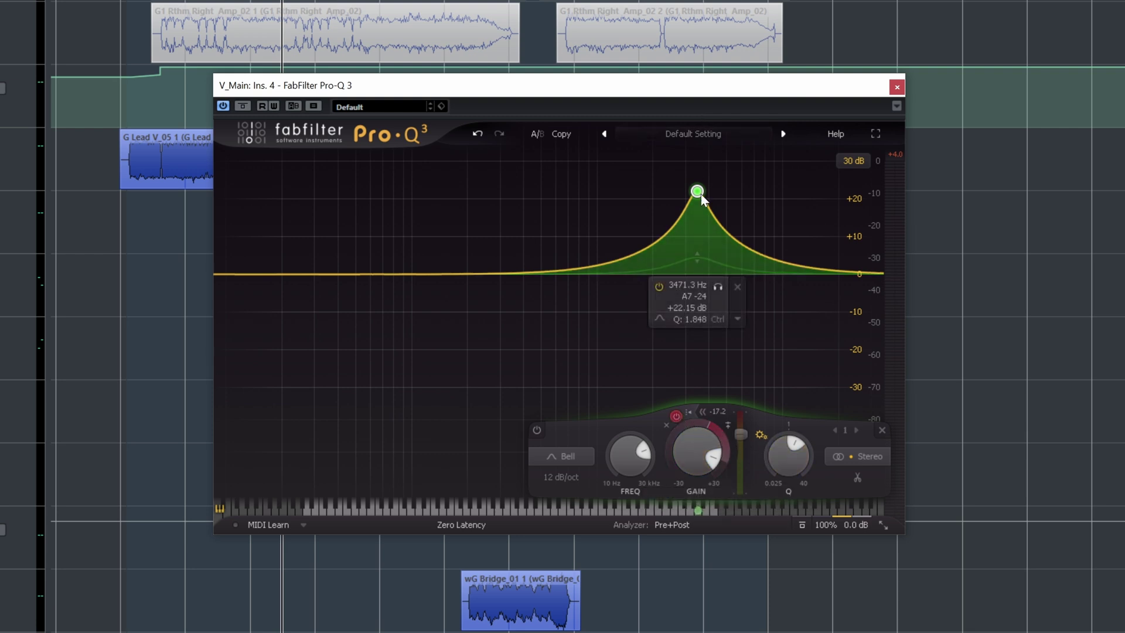
pyautogui.moveTo(700, 195); pyautogui.dragTo(666, 192)
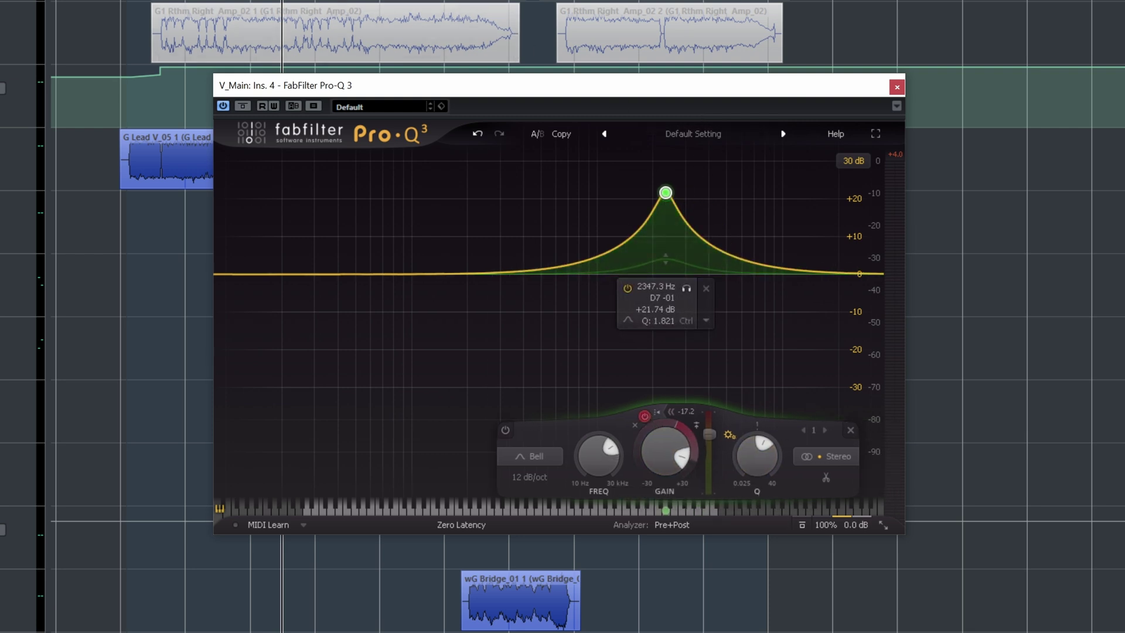
pyautogui.press('space')
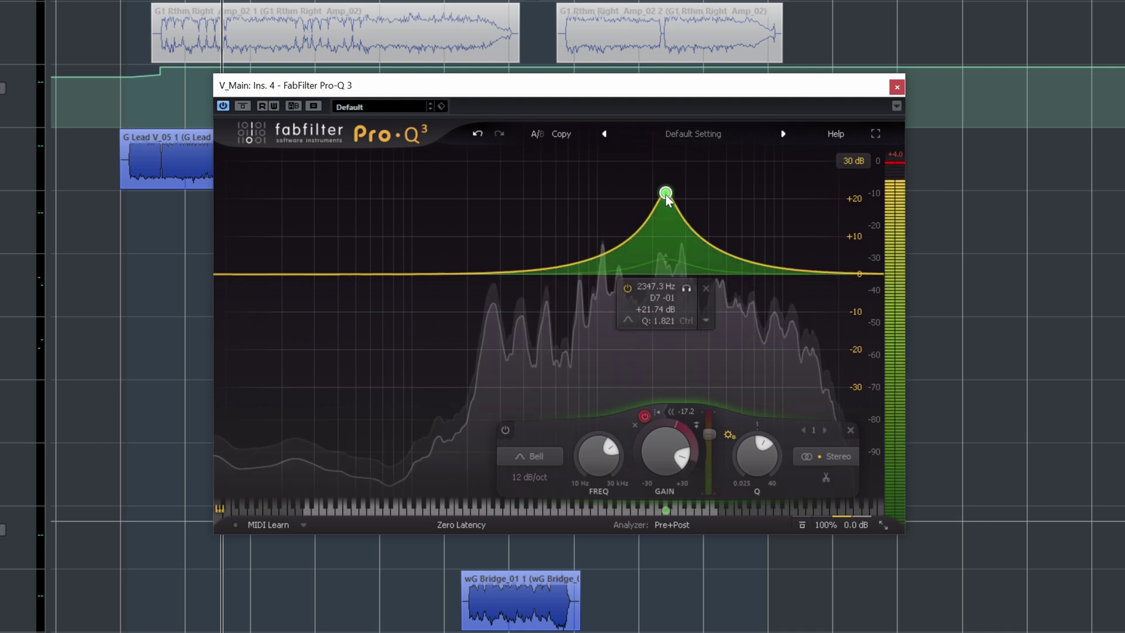
pyautogui.moveTo(665, 194); pyautogui.dragTo(776, 248)
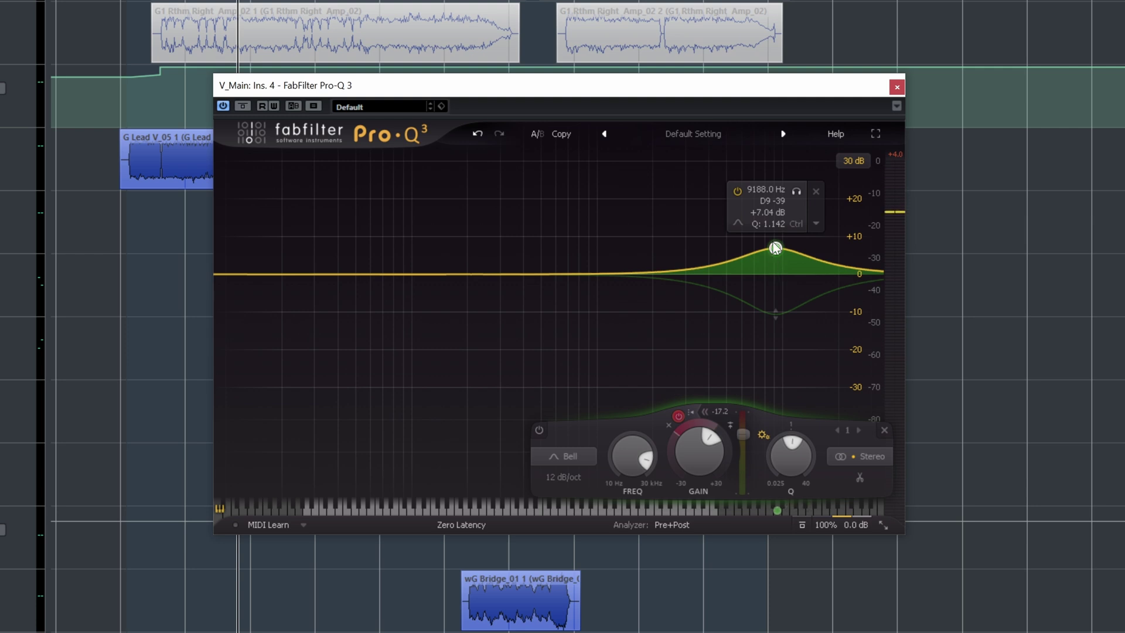
# - Enable dynamics on the high band, ease the boost to +2.35 dB, Q 1.384, shallower cut
pyautogui.click(678, 416)
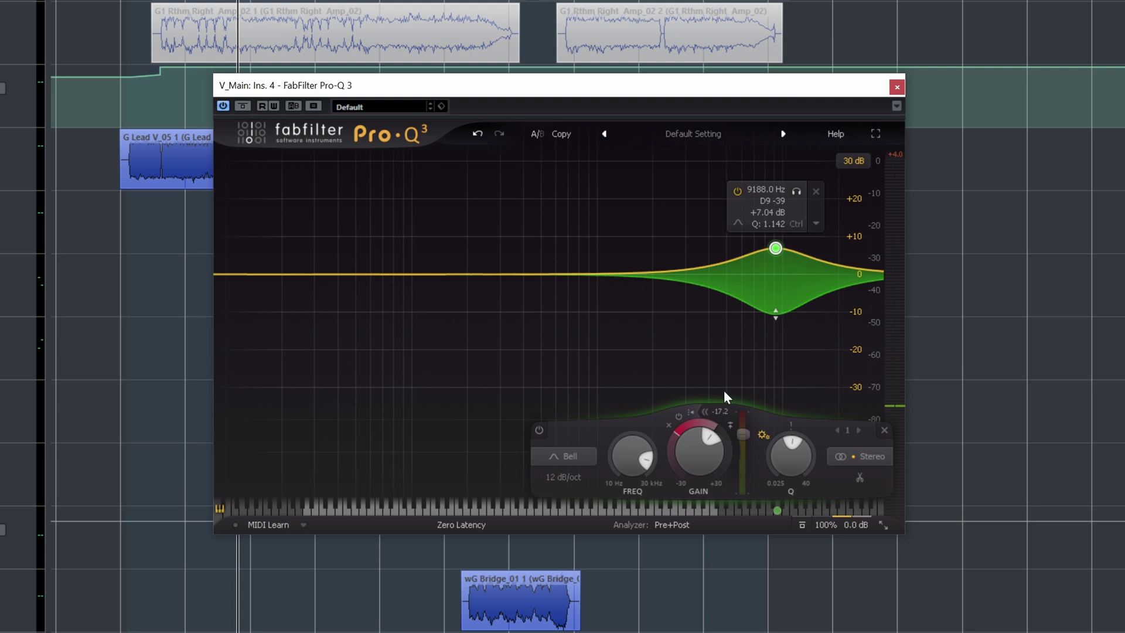
pyautogui.moveTo(776, 247); pyautogui.dragTo(777, 274)
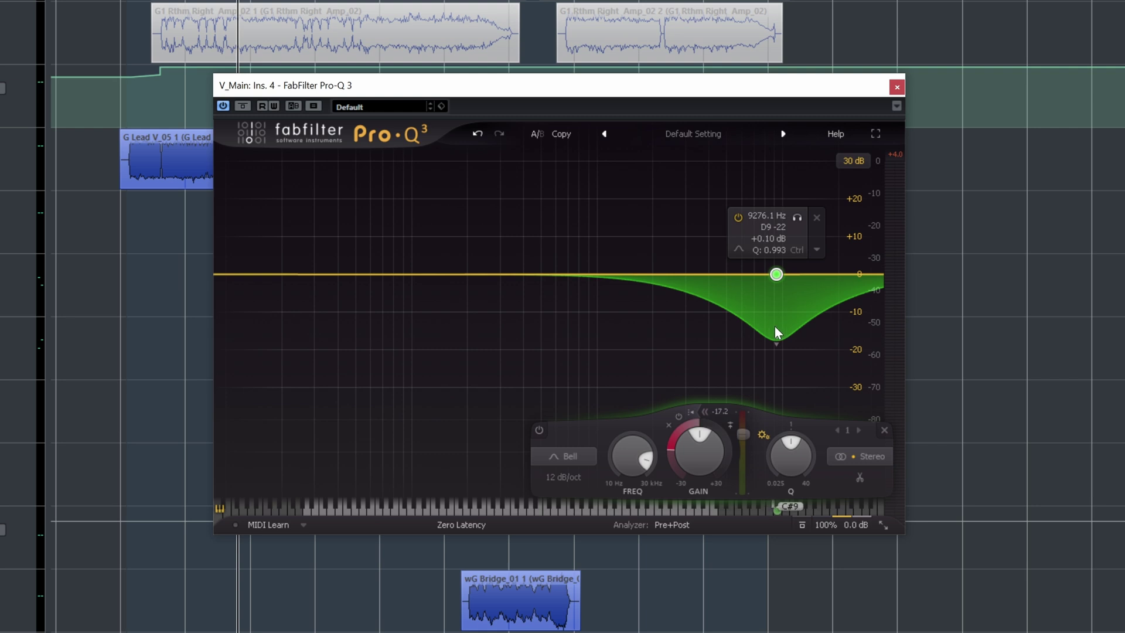
pyautogui.moveTo(776, 335)
pyautogui.mouseDown()
pyautogui.moveTo(779, 297)
pyautogui.moveTo(778, 329)
pyautogui.mouseUp()
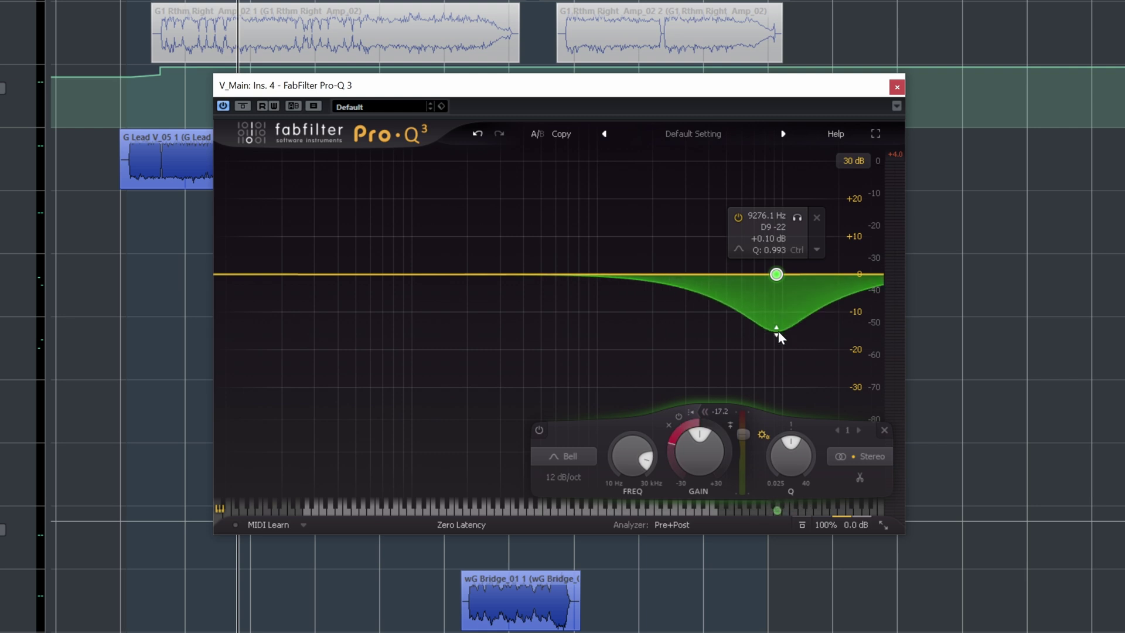
pyautogui.moveTo(799, 454); pyautogui.dragTo(745, 433)
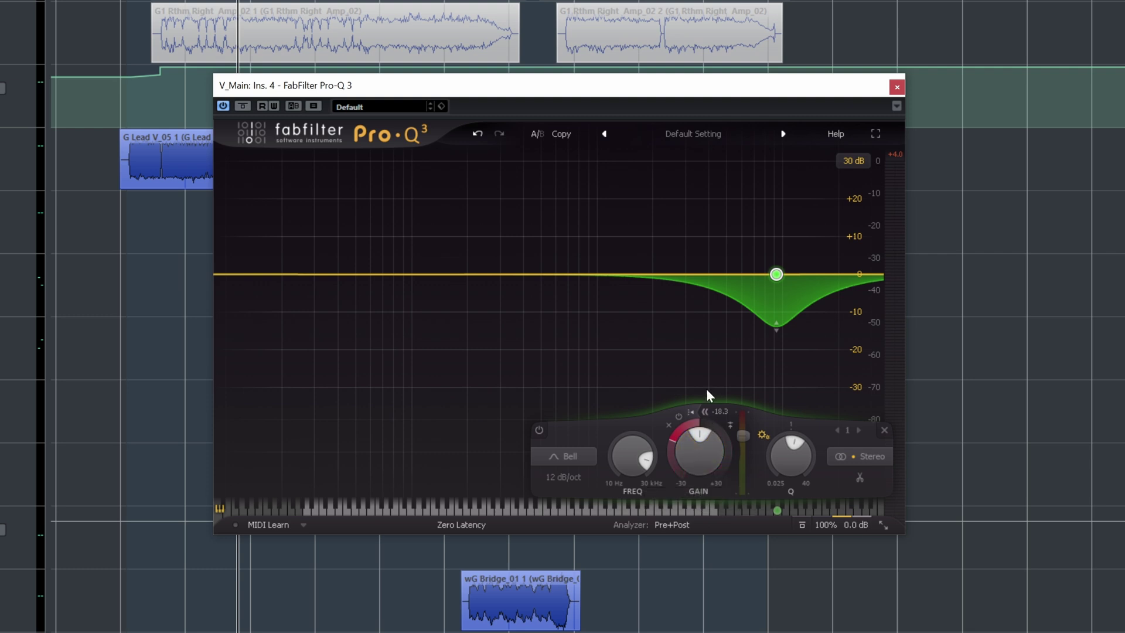
pyautogui.press('space')
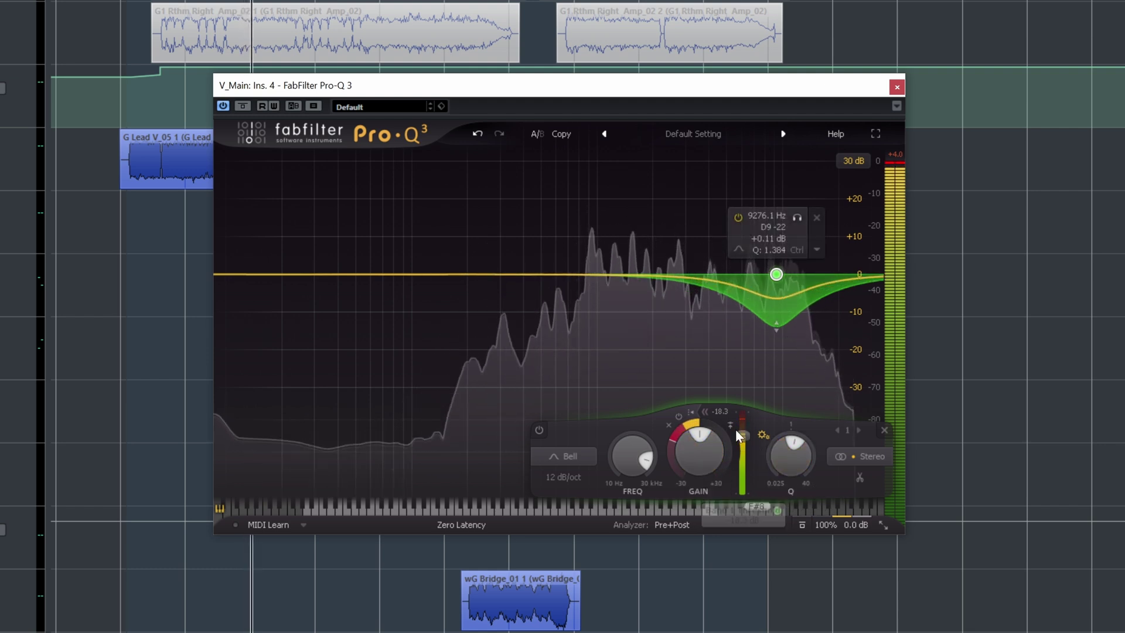
# - Raise the threshold to -13.3 dB, lift the boost to about +7 dB and deepen the dynamic cut
pyautogui.moveTo(740, 437)
pyautogui.mouseDown()
pyautogui.moveTo(740, 427)
pyautogui.moveTo(747, 448)
pyautogui.mouseUp()
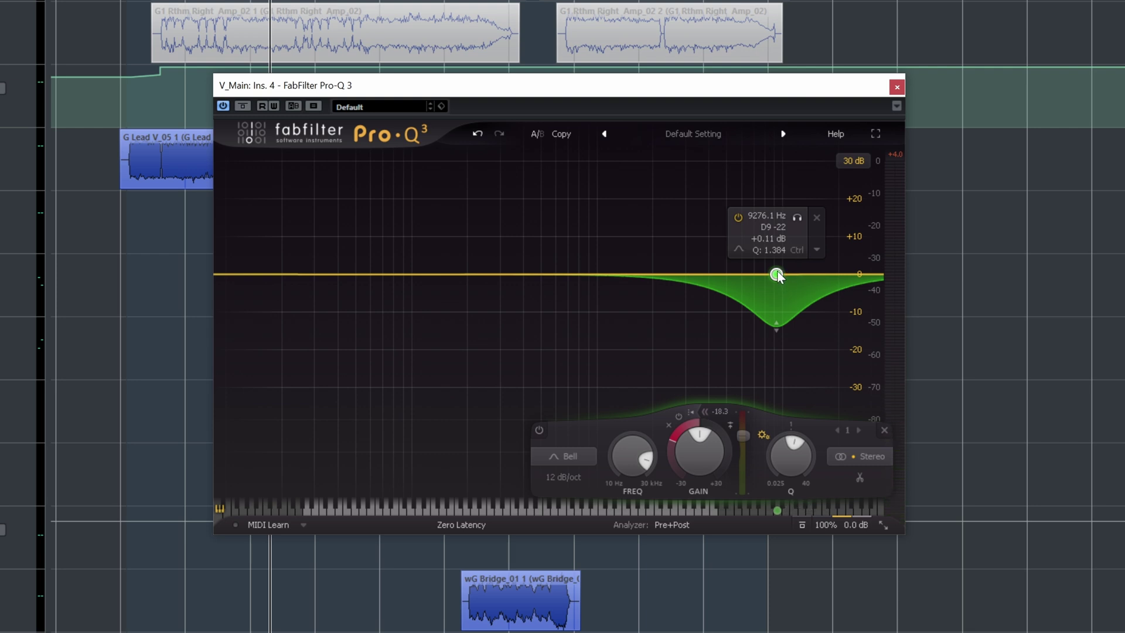
pyautogui.moveTo(777, 274); pyautogui.dragTo(776, 244)
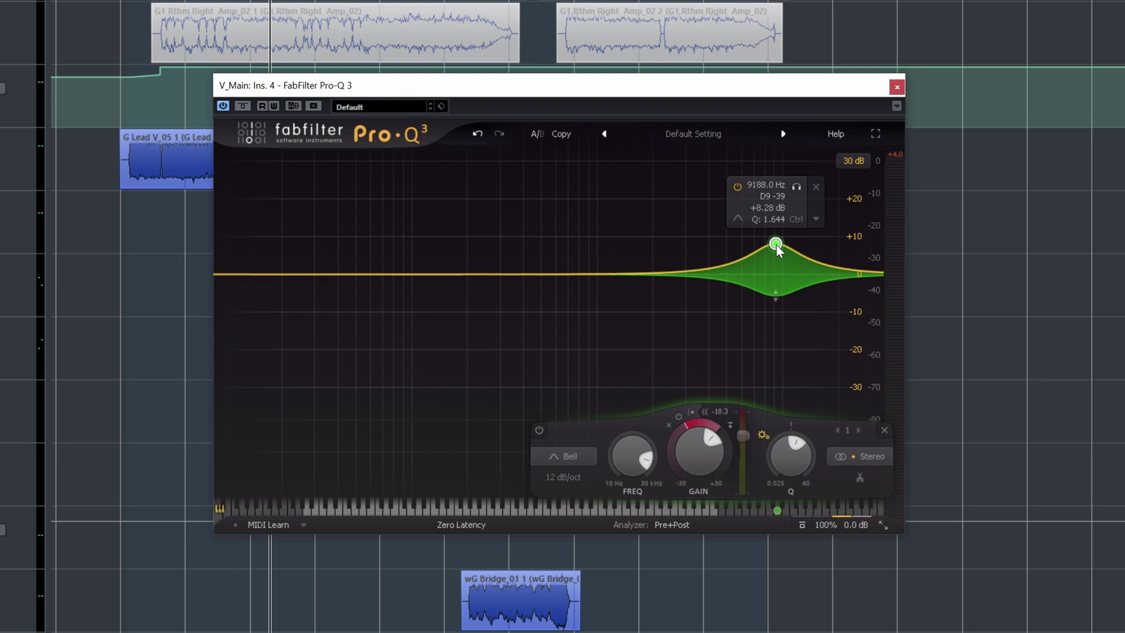
pyautogui.scroll(-5, 776, 245)
pyautogui.moveTo(776, 246); pyautogui.dragTo(776, 251)
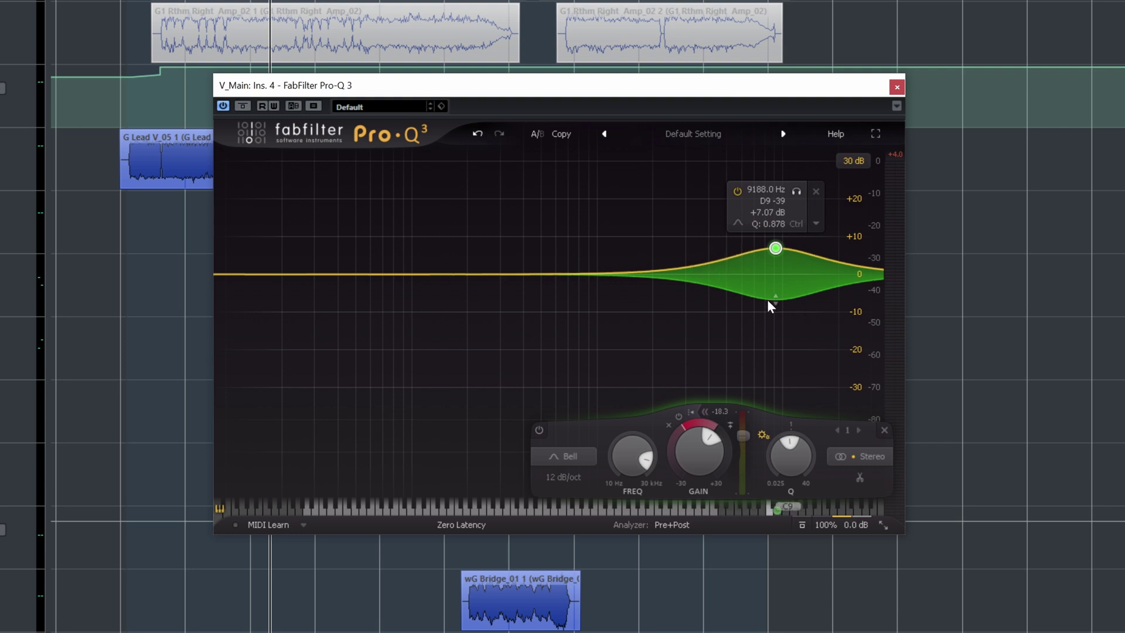
pyautogui.moveTo(772, 297); pyautogui.dragTo(772, 308)
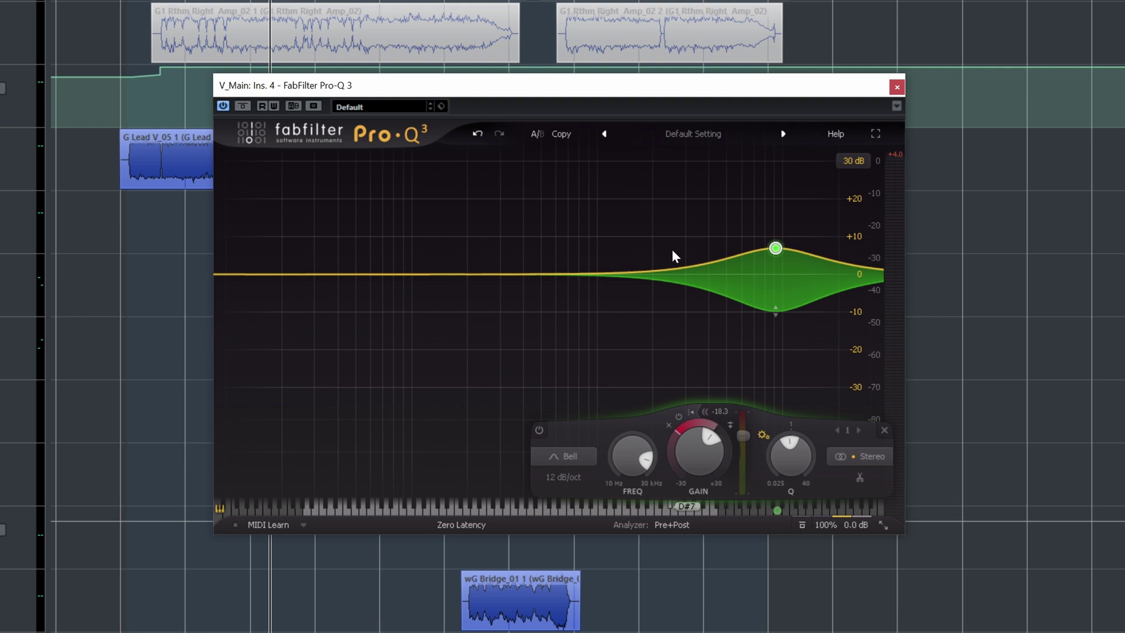
pyautogui.moveTo(744, 315)
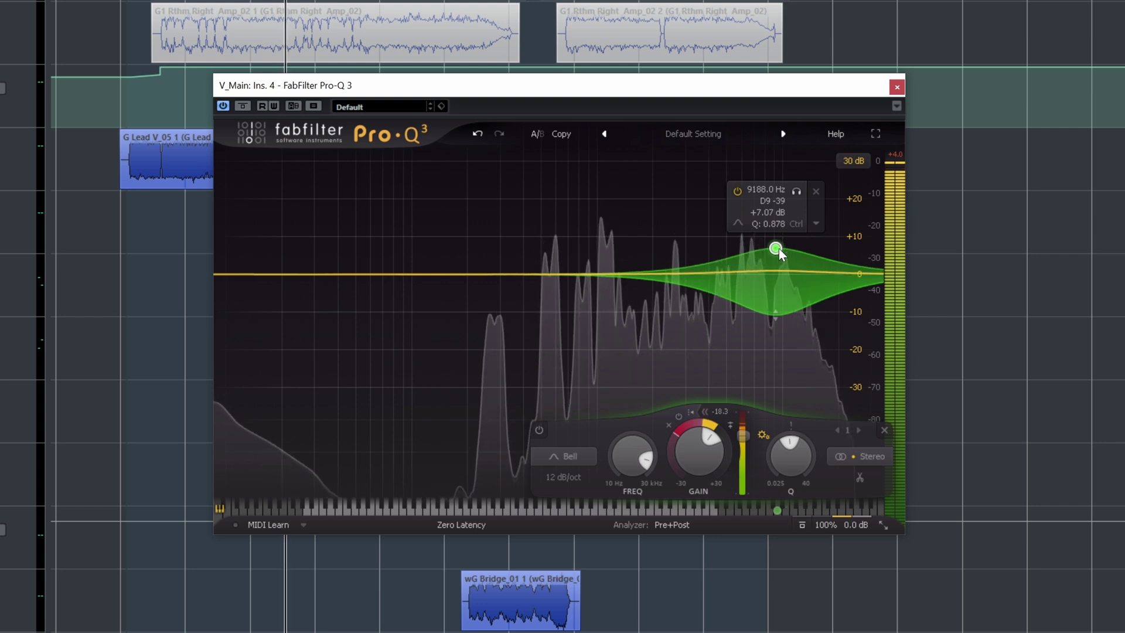
# - Finalize the band at 9276.1 Hz, +5.64 dB with about -18 dB dynamic range, then close Pro-Q 3
pyautogui.moveTo(779, 248)
pyautogui.mouseDown()
pyautogui.moveTo(795, 244)
pyautogui.moveTo(784, 256)
pyautogui.mouseUp()
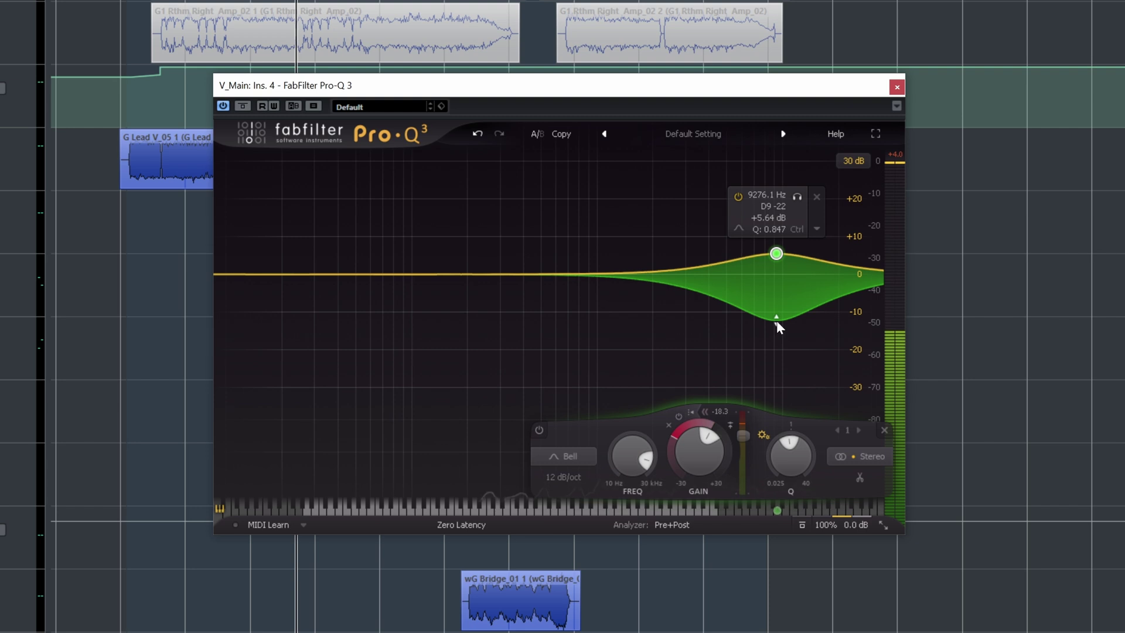
pyautogui.moveTo(775, 321); pyautogui.dragTo(776, 347)
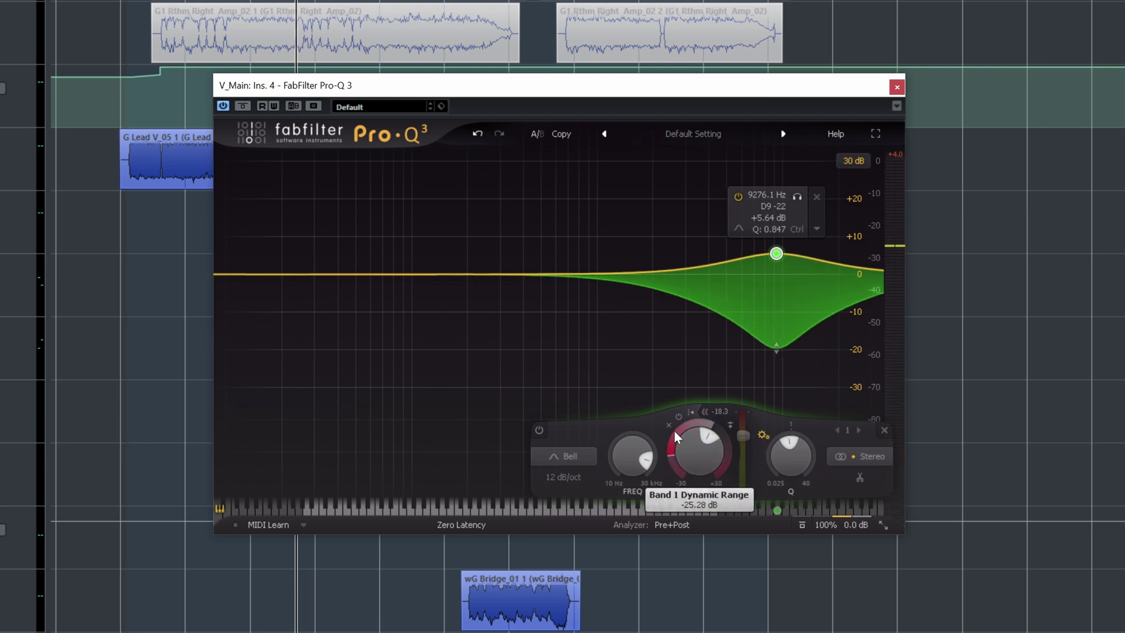
pyautogui.moveTo(674, 432); pyautogui.dragTo(674, 467)
pyautogui.press('space')
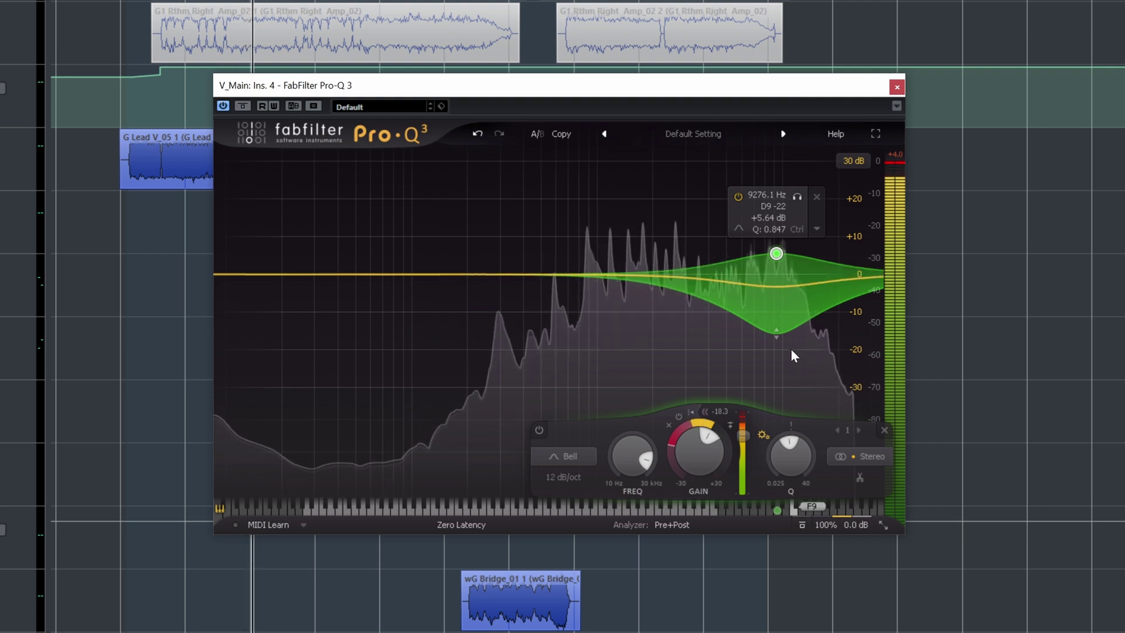
pyautogui.press('space')
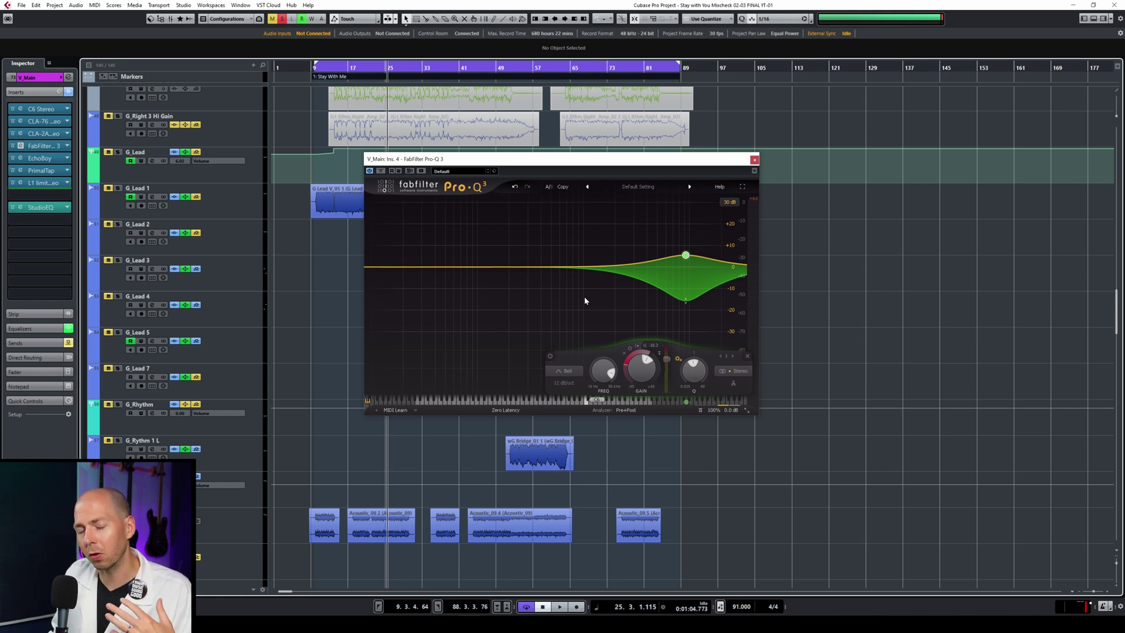
pyautogui.click(754, 160)
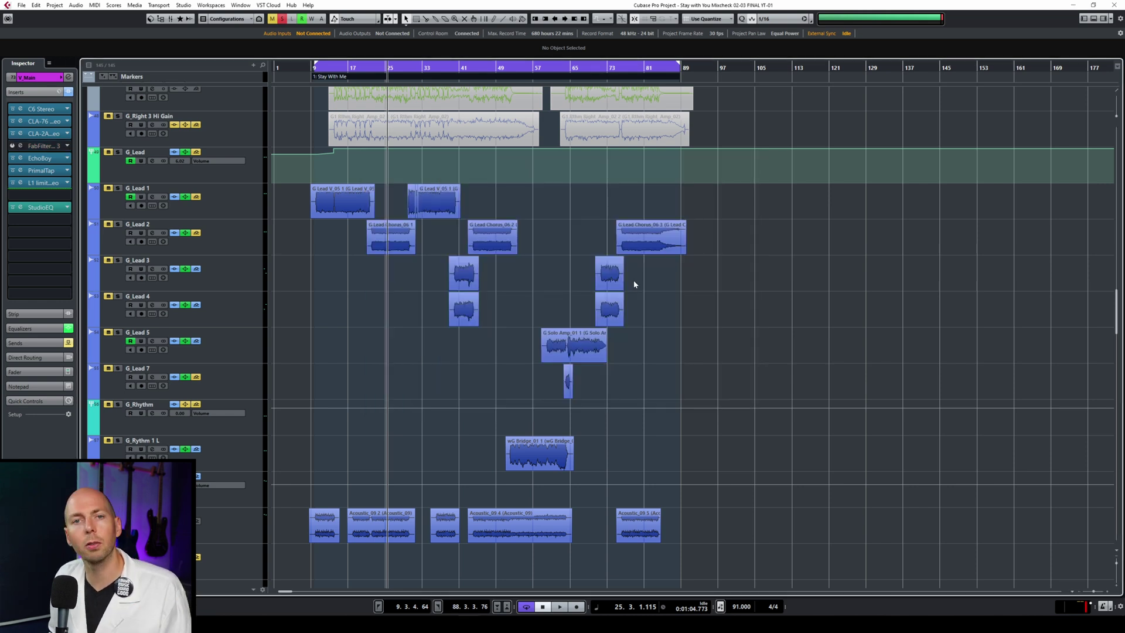
# - Re-solo the drum bus and audition it briefly
pyautogui.moveTo(615, 277); pyautogui.dragTo(617, 297)
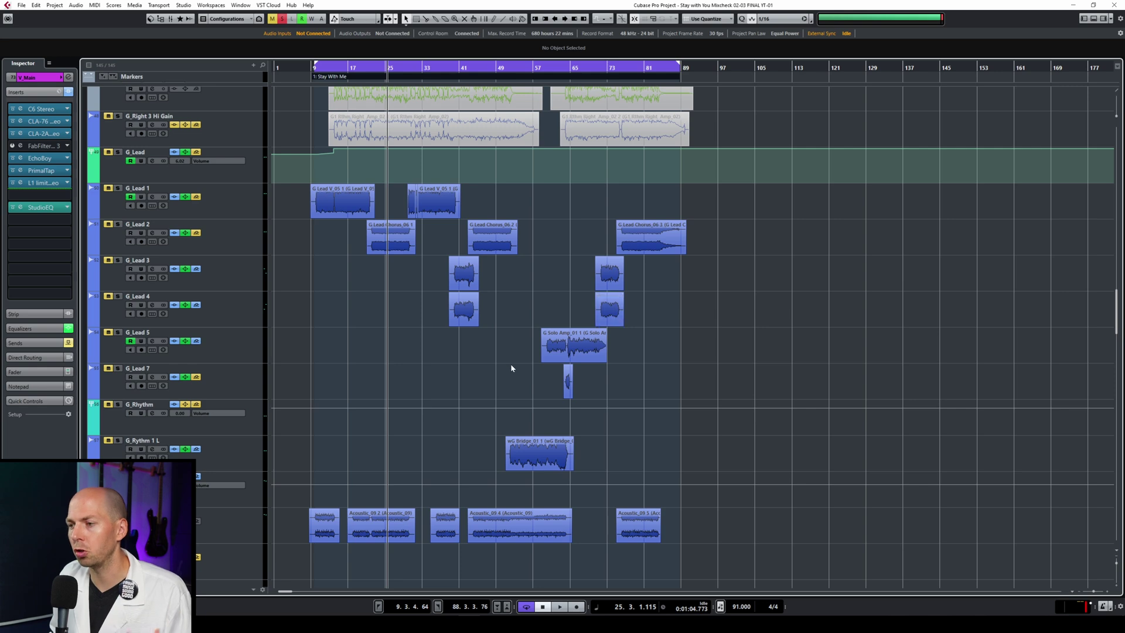
pyautogui.scroll(8, 325, 343)
pyautogui.scroll(5, 326, 347)
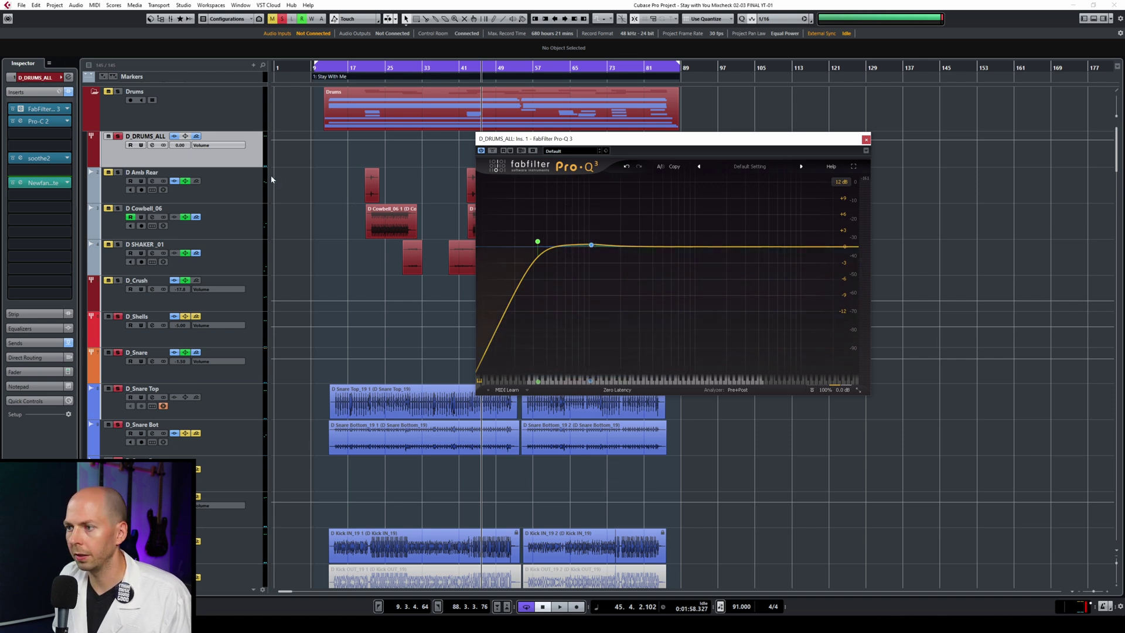
pyautogui.click(118, 136)
pyautogui.press('s')
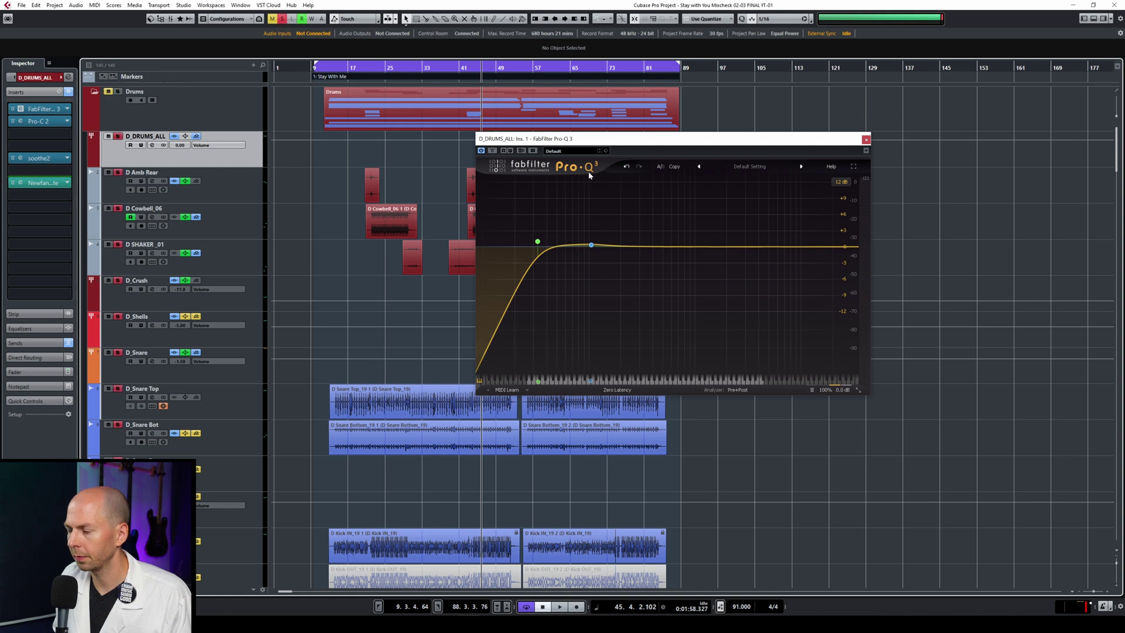
pyautogui.press('space')
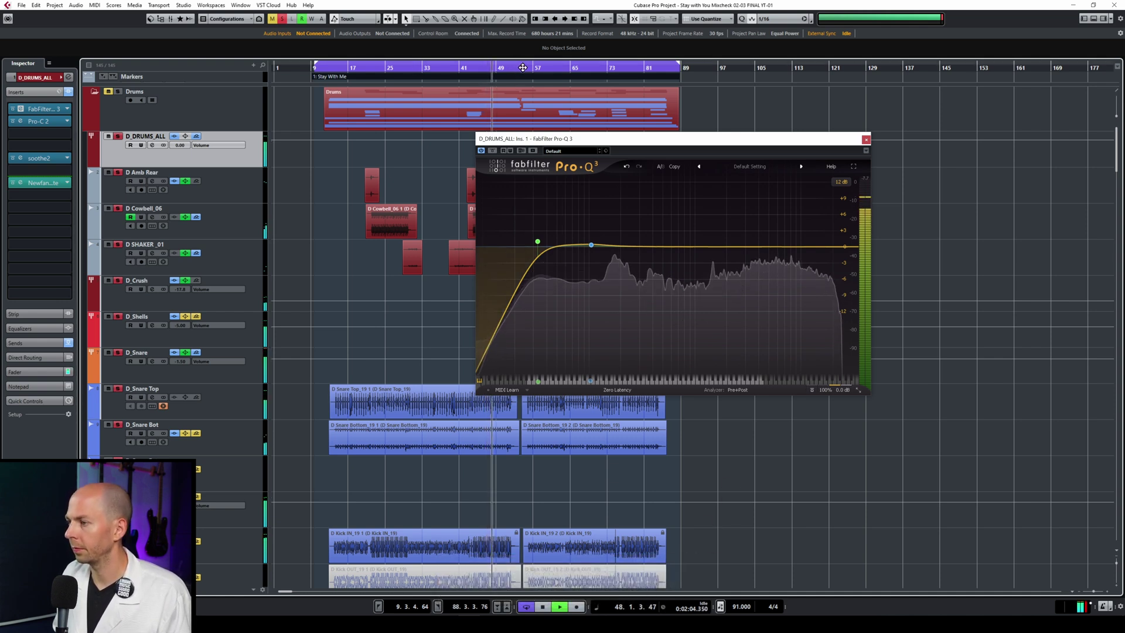
pyautogui.press('space')
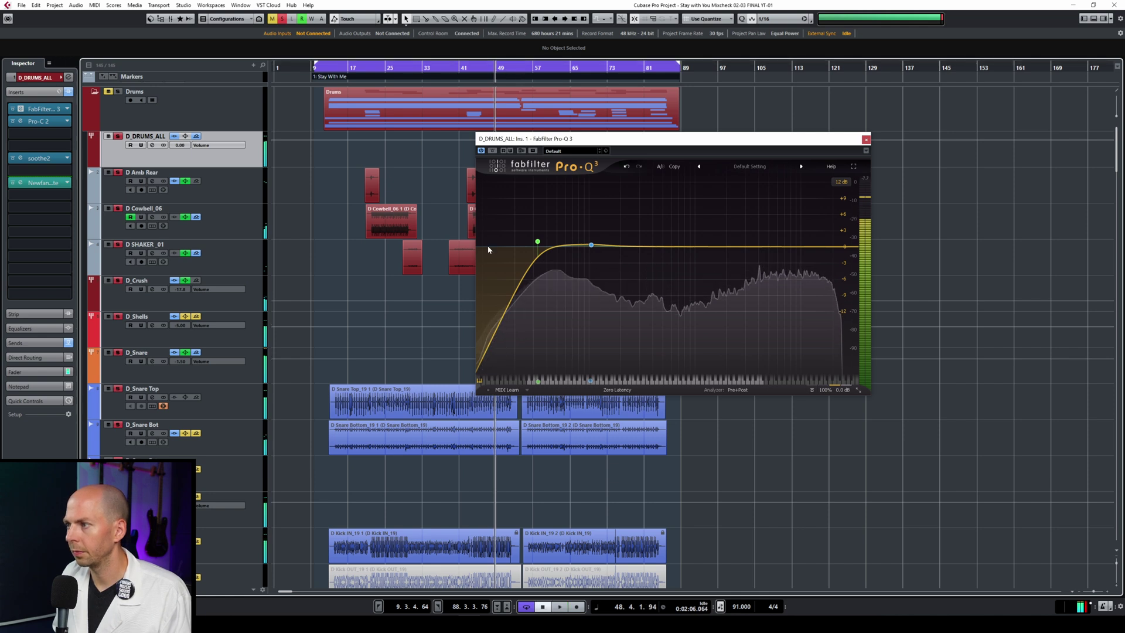
# - Move the drum bus Pro-Q 3 window aside and play from bar 44
pyautogui.moveTo(553, 144); pyautogui.dragTo(636, 143)
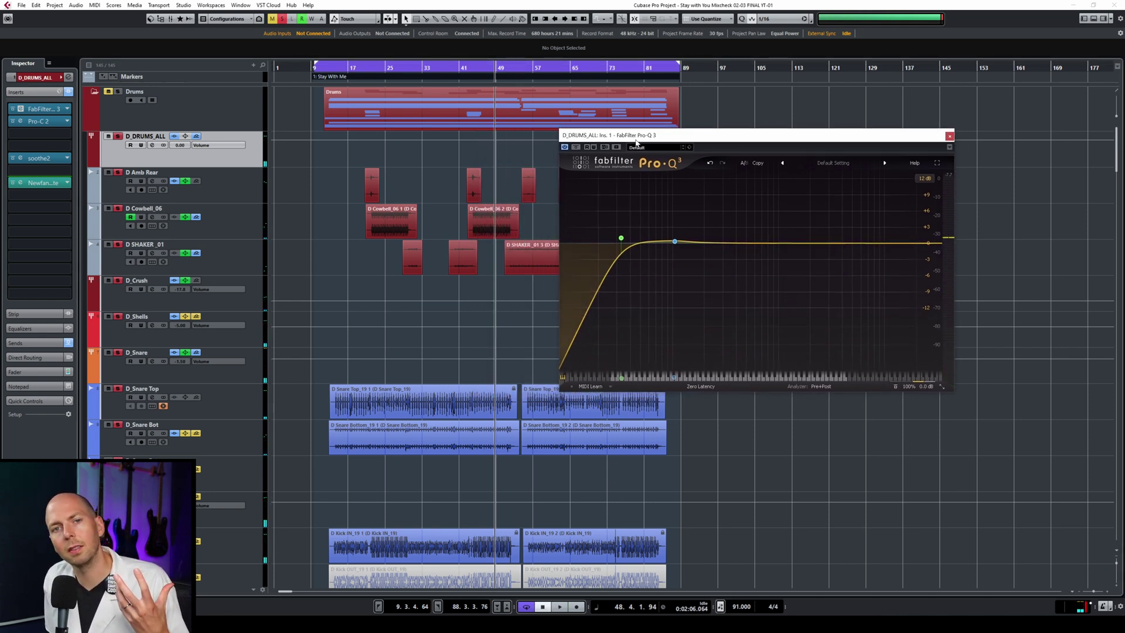
pyautogui.moveTo(668, 251)
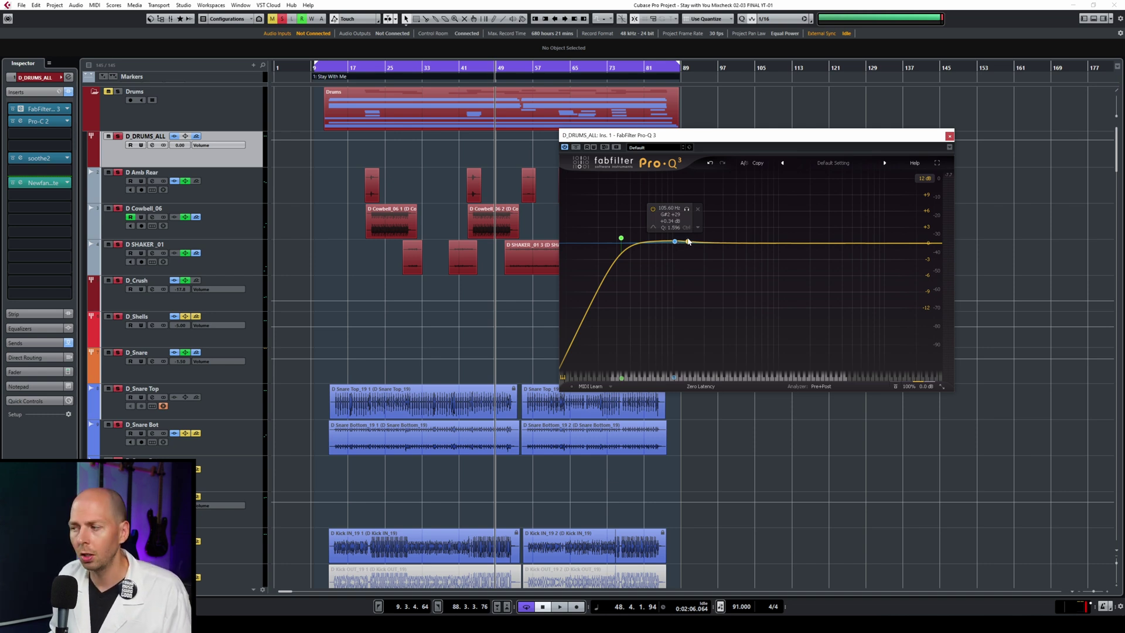
pyautogui.press('space')
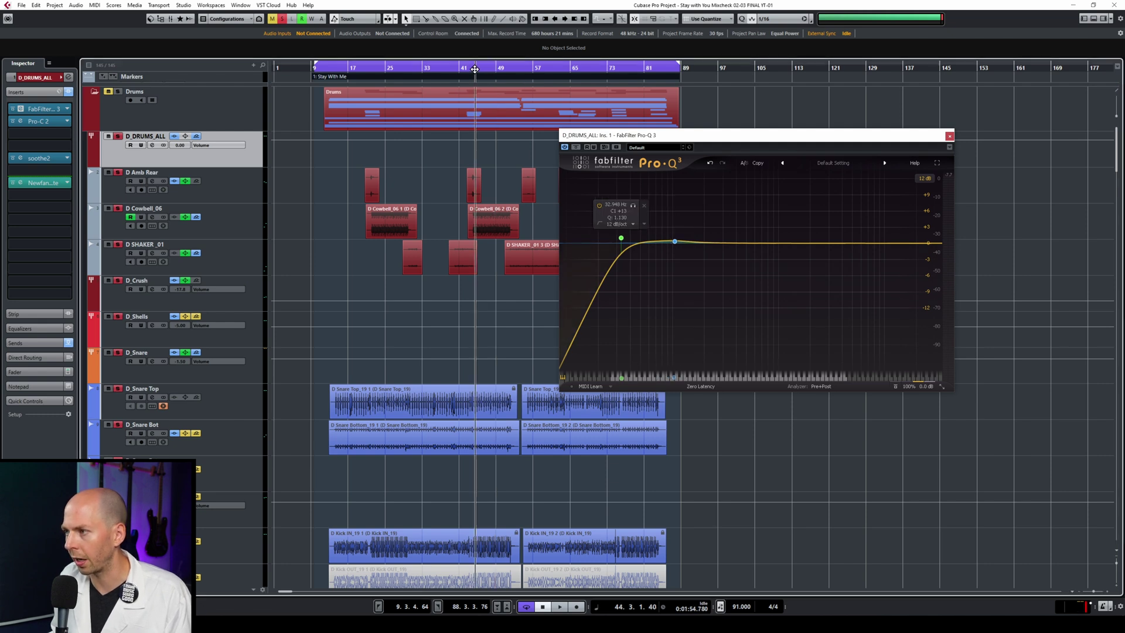
# - Boost the drum bus low band to sweep for mud, soloing the band briefly
pyautogui.moveTo(675, 242); pyautogui.dragTo(677, 194)
pyautogui.press('space')
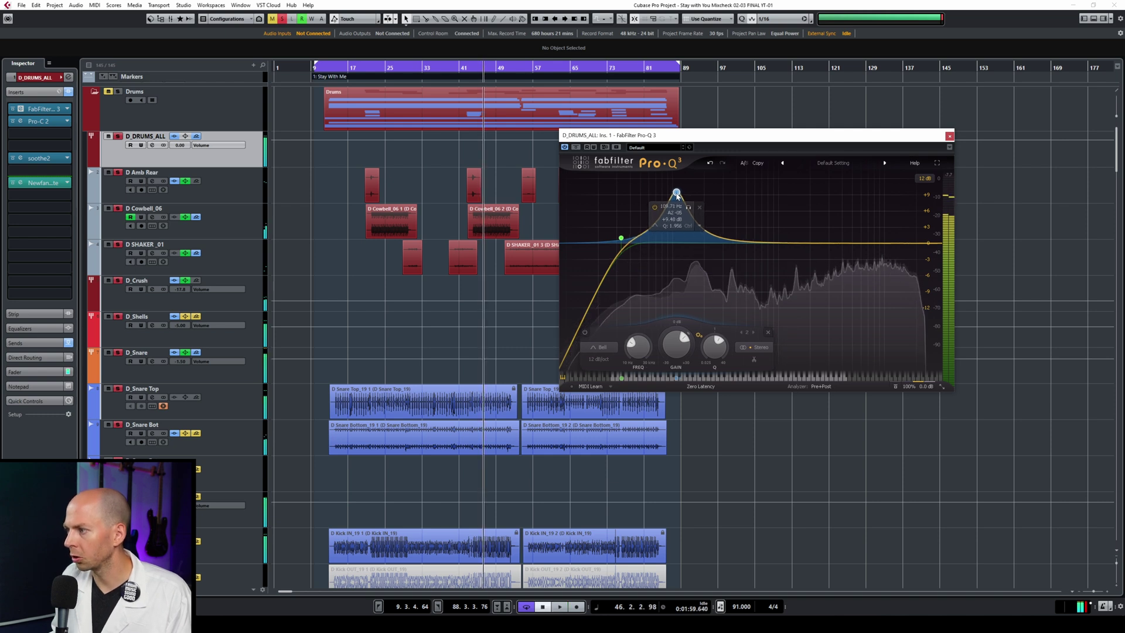
pyautogui.press('space')
pyautogui.click(688, 207)
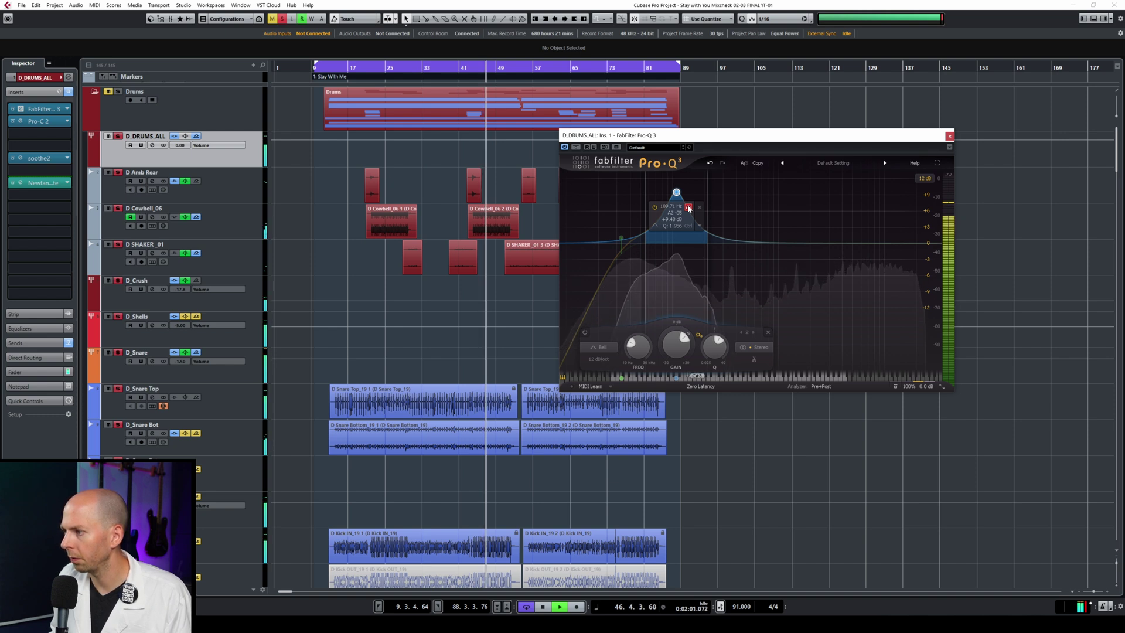
pyautogui.click(689, 207)
# - Pull the band into a roughly -4 dB bell cut, auditioning from bar 43 zoomed on bars 39–53
pyautogui.moveTo(679, 198); pyautogui.dragTo(680, 262)
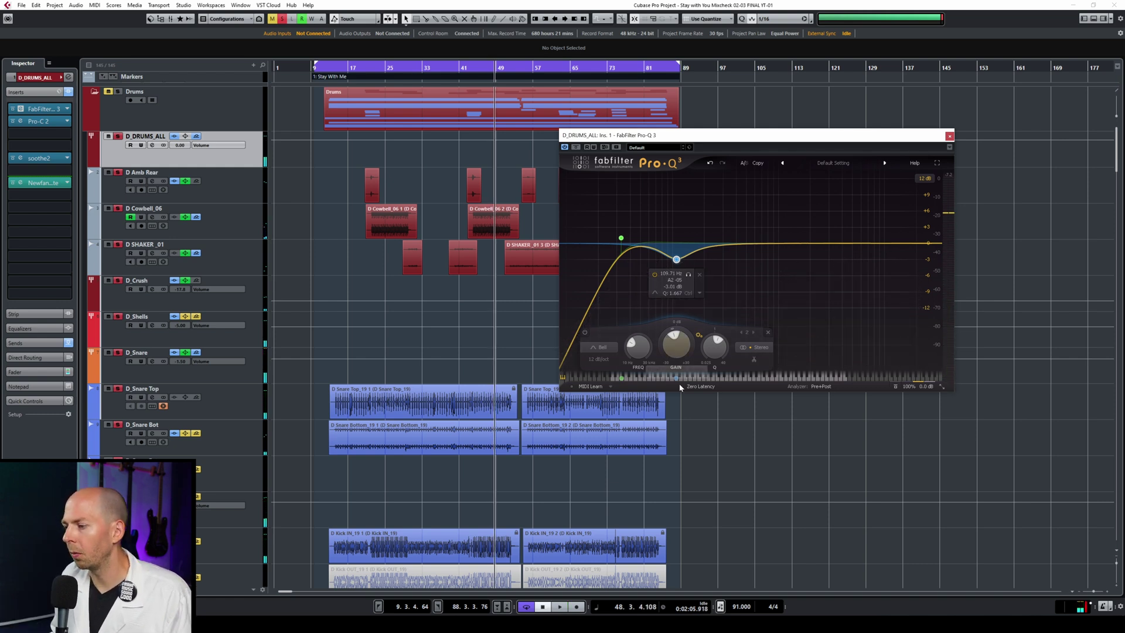
pyautogui.scroll(-5, 545, 457)
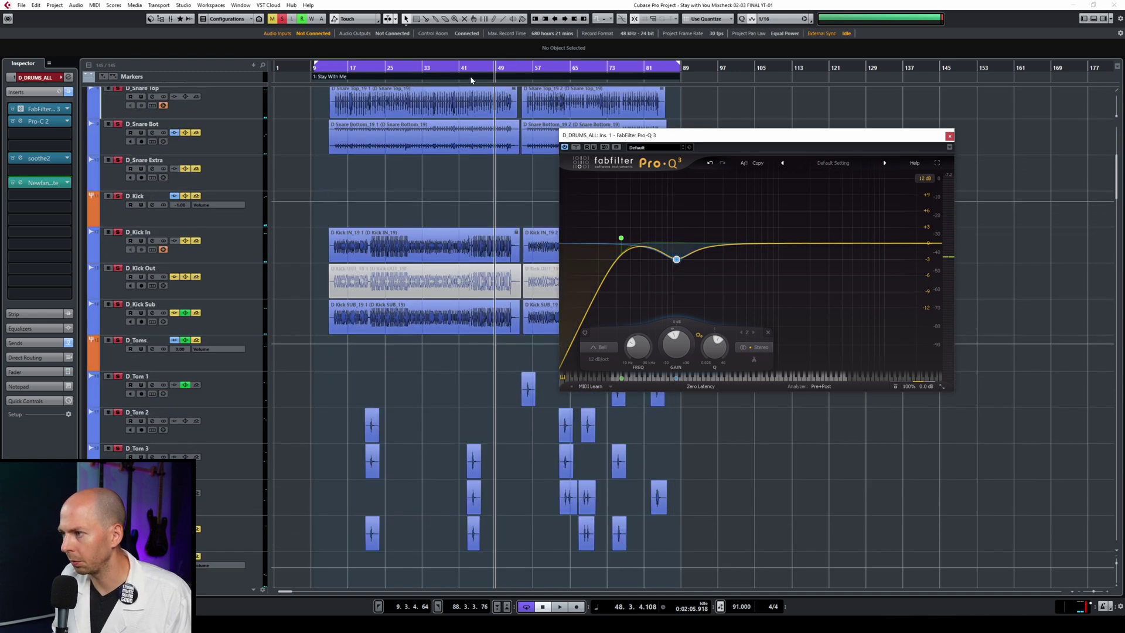
pyautogui.moveTo(472, 80); pyautogui.dragTo(513, 106)
pyautogui.press('space')
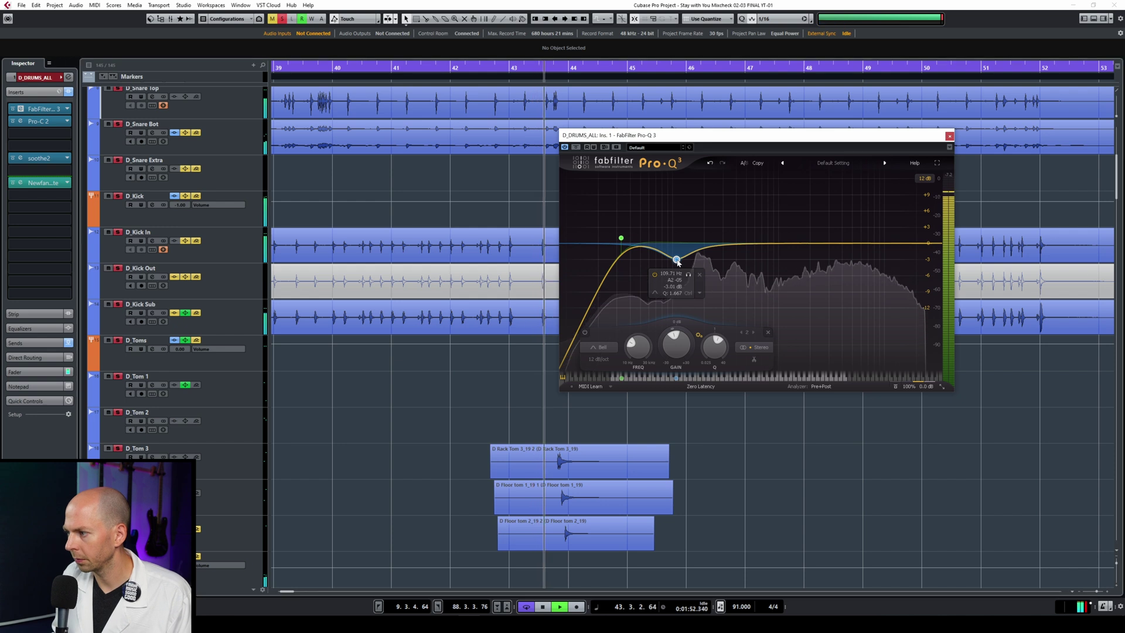
pyautogui.moveTo(678, 262); pyautogui.dragTo(677, 267)
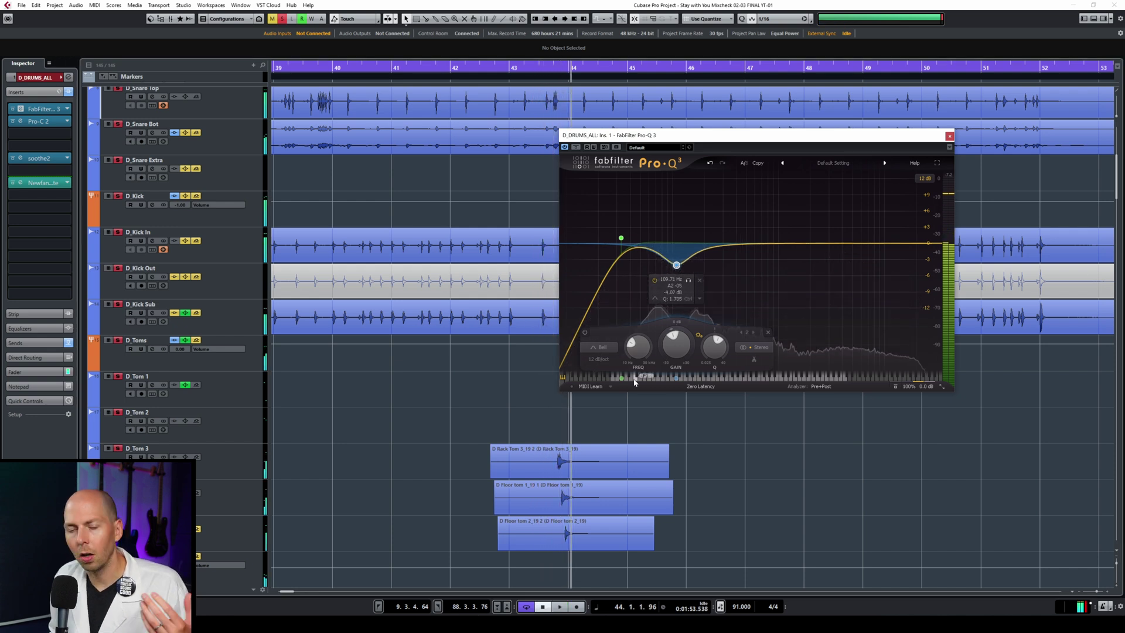
pyautogui.click(514, 69)
pyautogui.press('space')
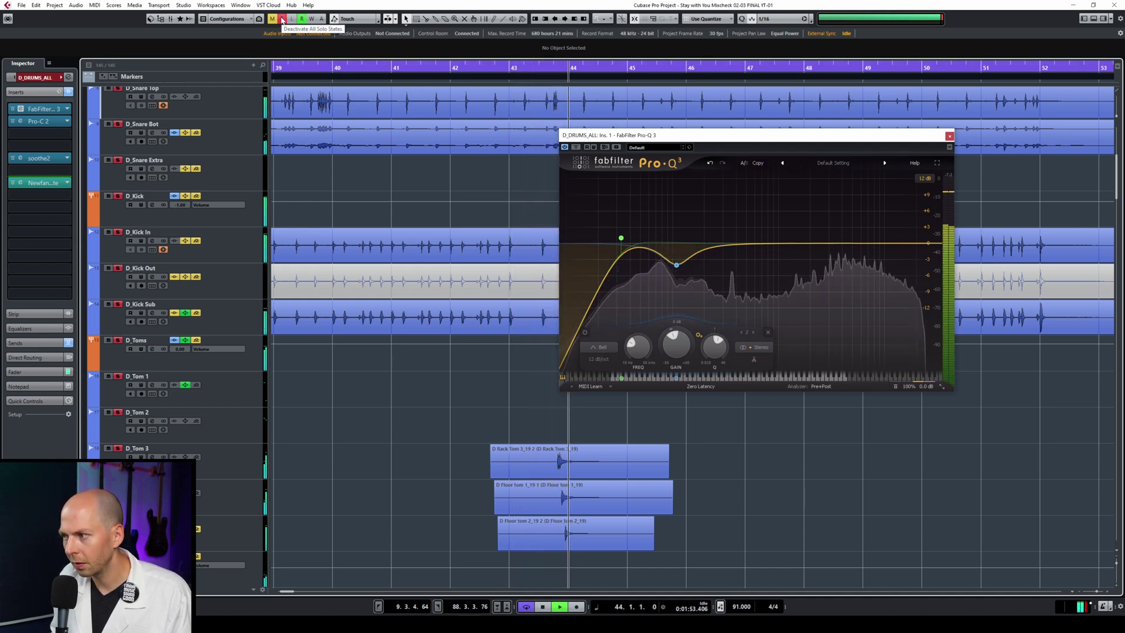
pyautogui.press('space')
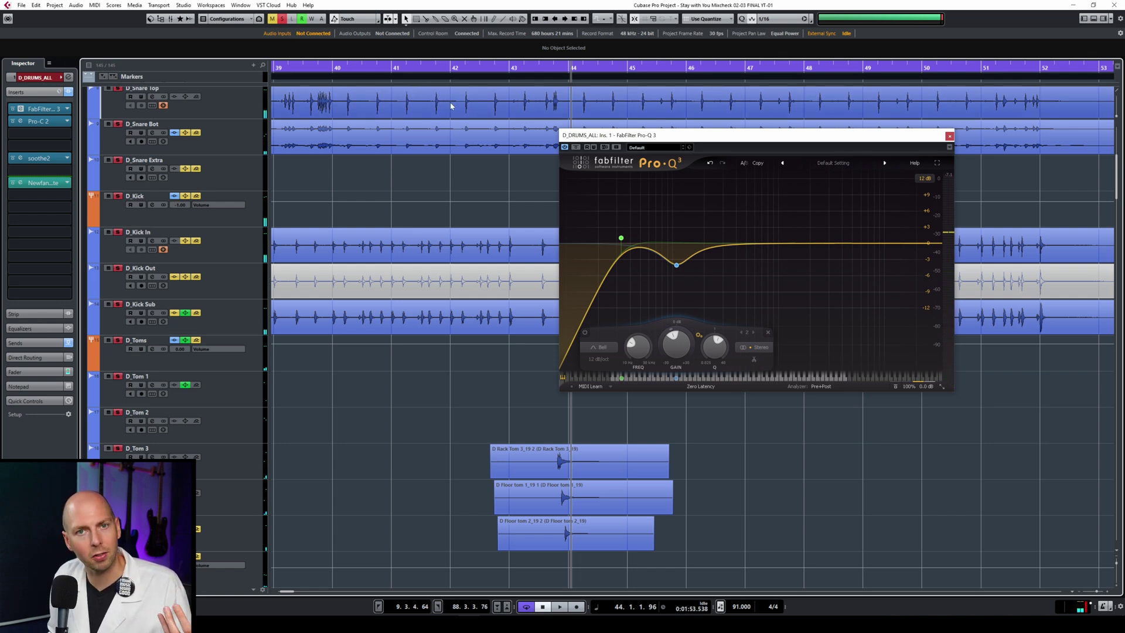
pyautogui.moveTo(675, 267)
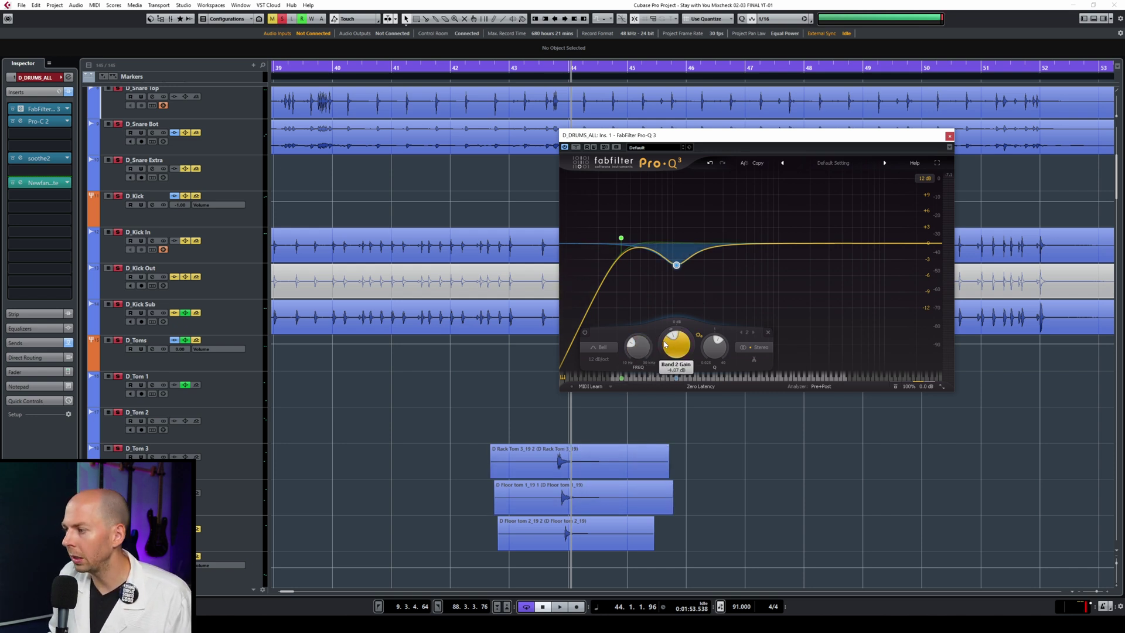
# - Give the drum bus 110 Hz cut about +5.35 dB of dynamic range, then audition it with playback
pyautogui.moveTo(666, 334); pyautogui.dragTo(666, 283)
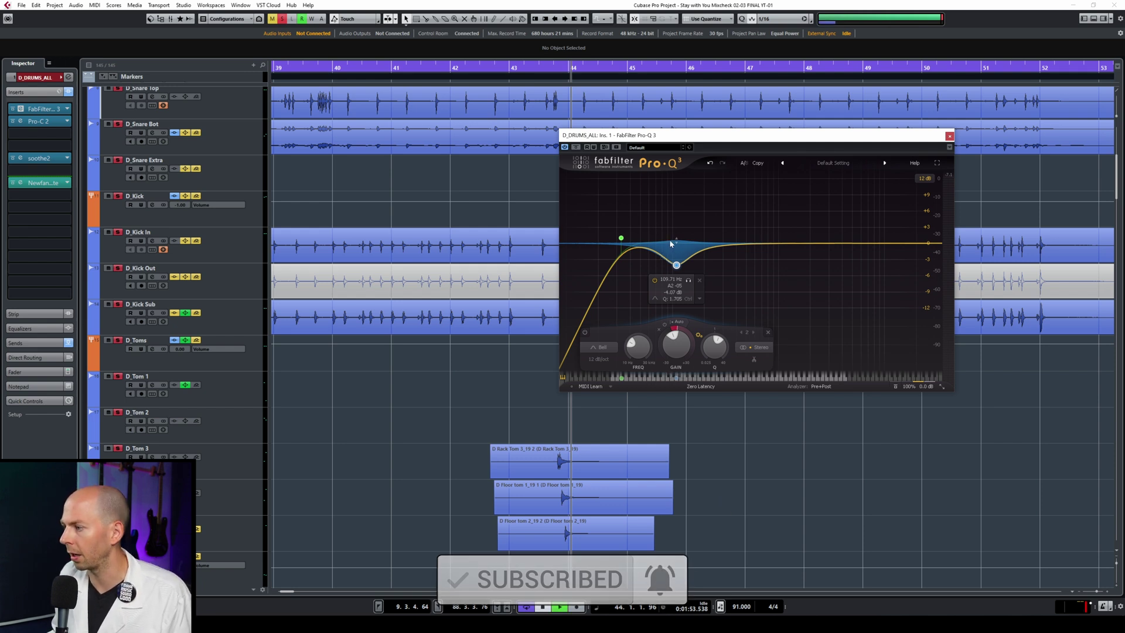
pyautogui.press('space')
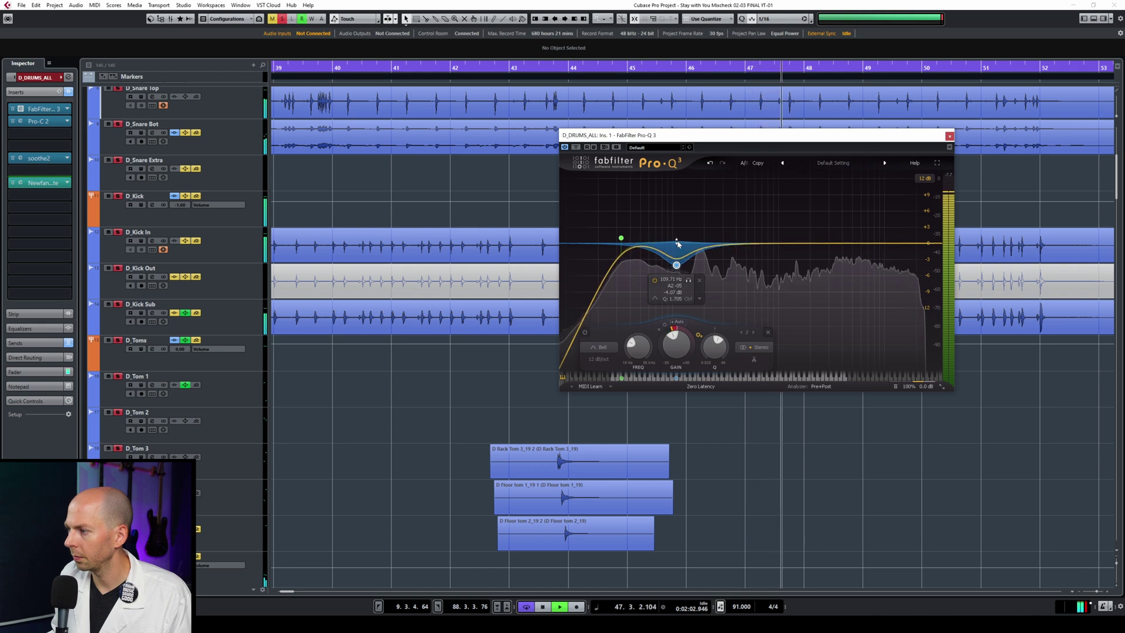
pyautogui.press('space')
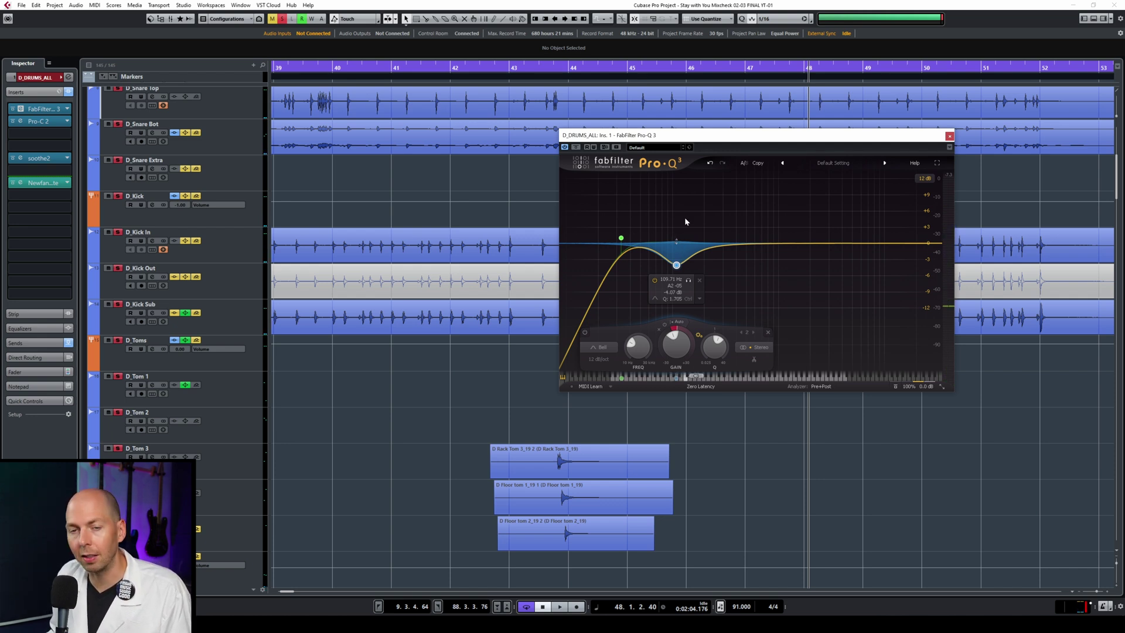
pyautogui.press('space')
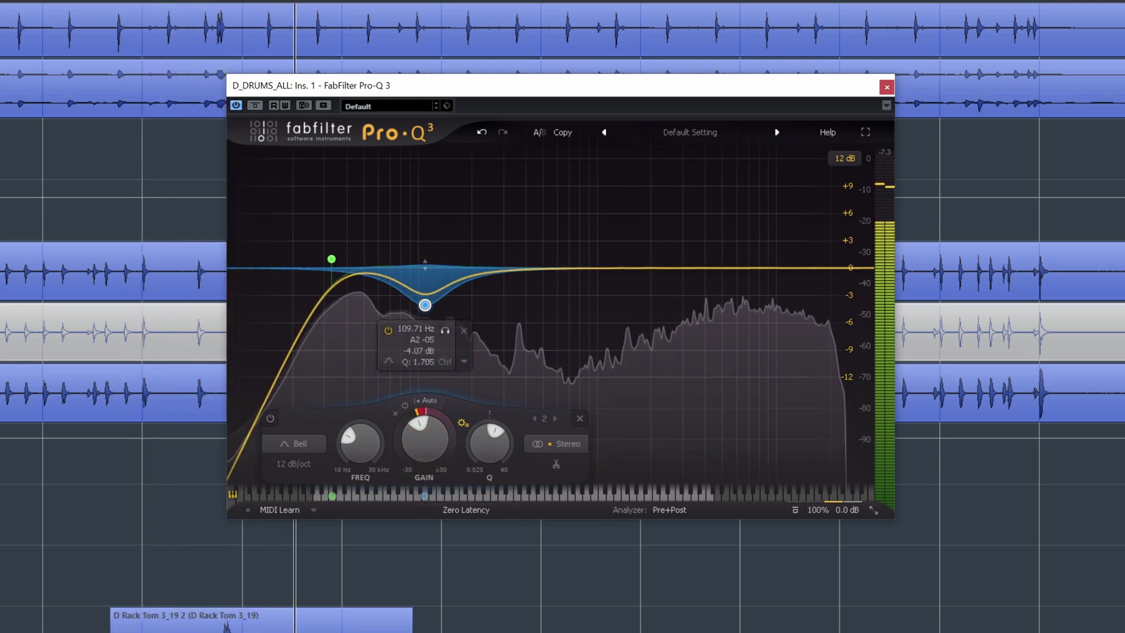
pyautogui.press('space')
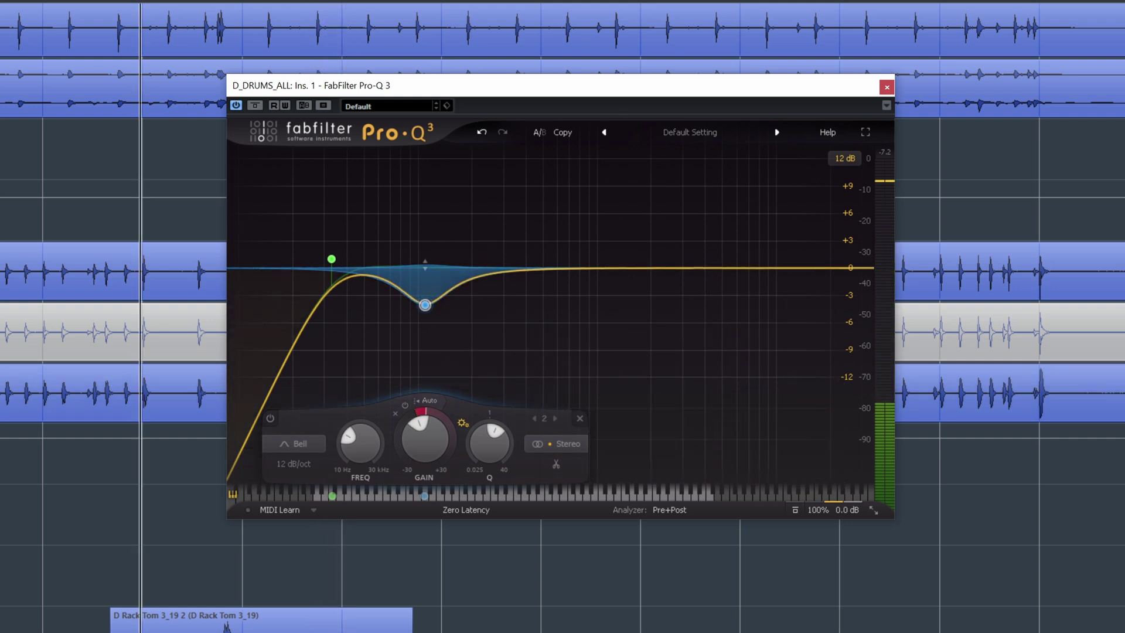
pyautogui.press('space')
pyautogui.moveTo(427, 246)
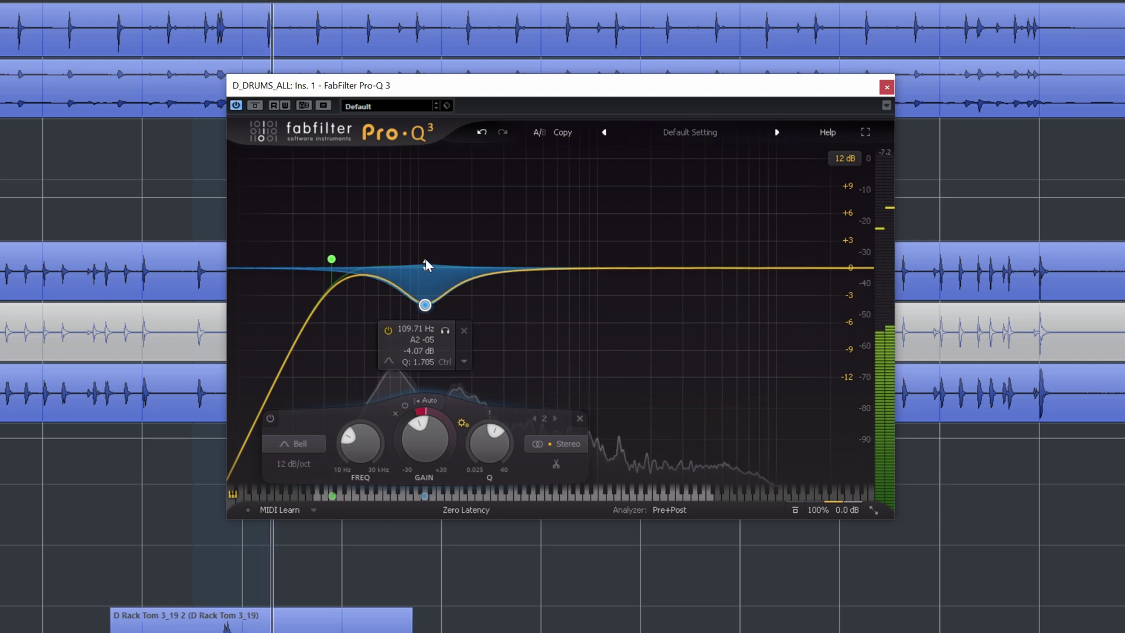
pyautogui.click(405, 404)
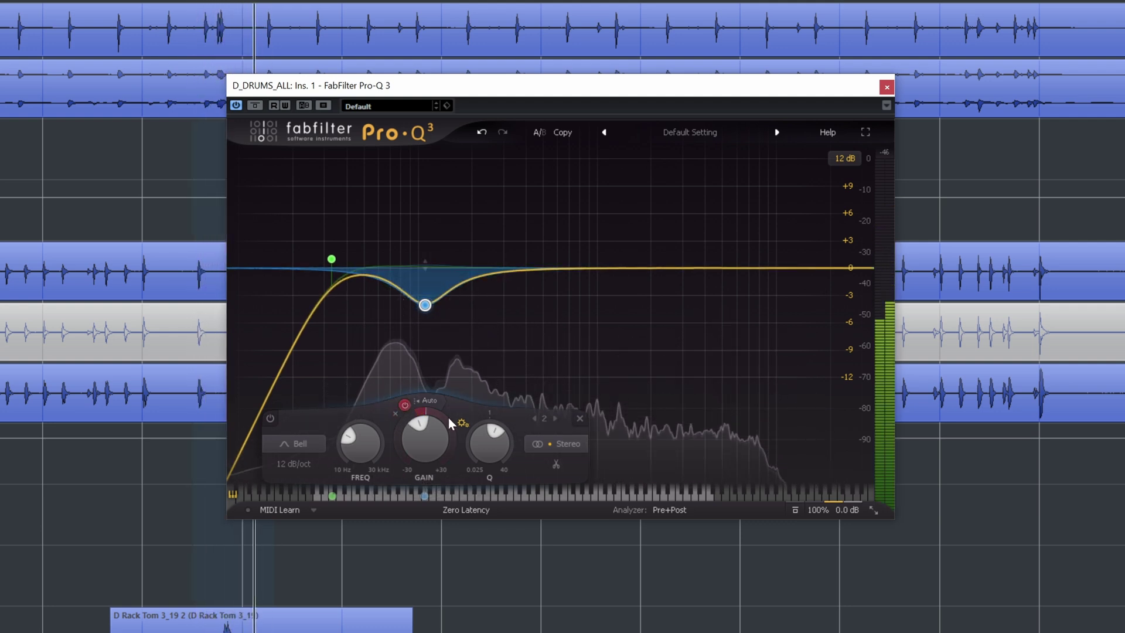
pyautogui.click(405, 404)
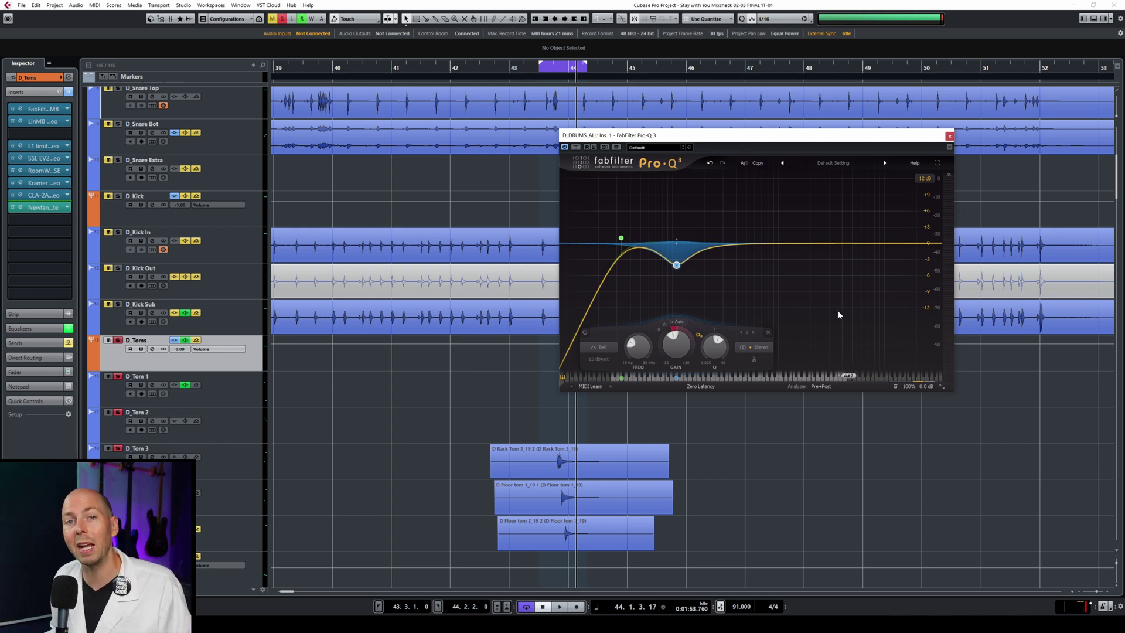
# - Switch from the drum bus EQ to the D_Cymb track's Pro-Q 3 and turn off cycle looping
pyautogui.hotkey('ctrl', 'w')
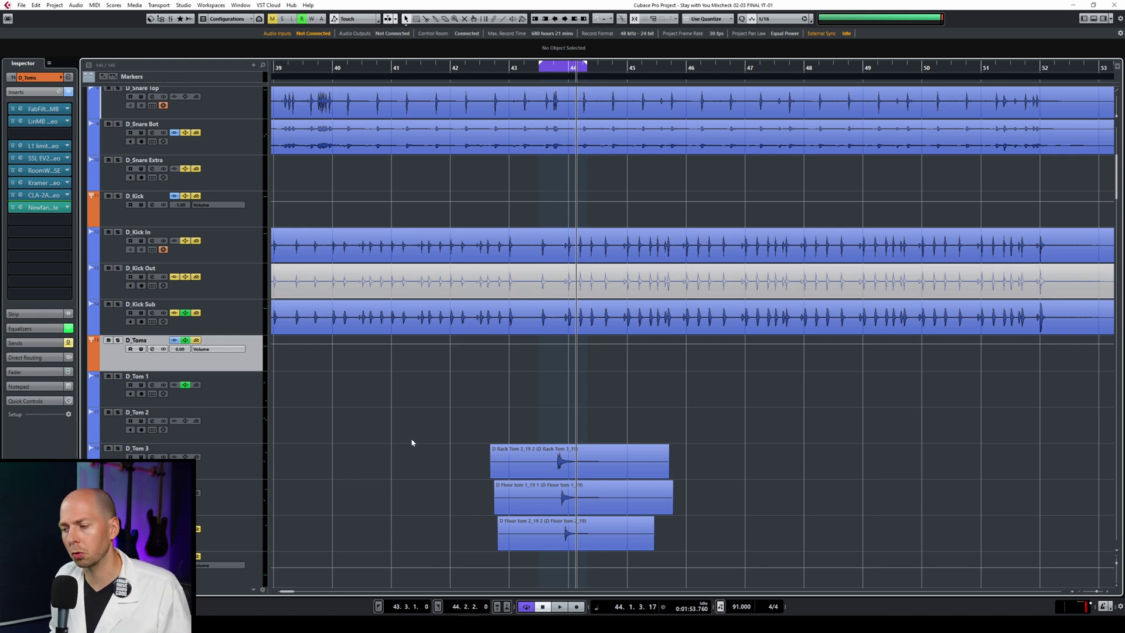
pyautogui.scroll(-5, 412, 443)
pyautogui.click(160, 273)
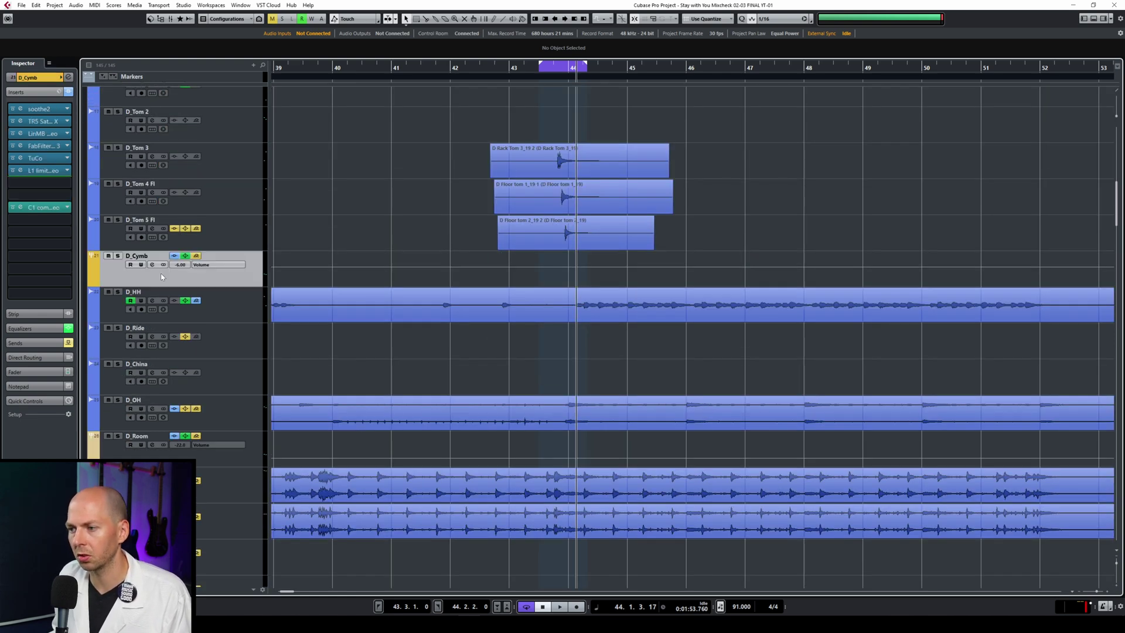
pyautogui.click(58, 148)
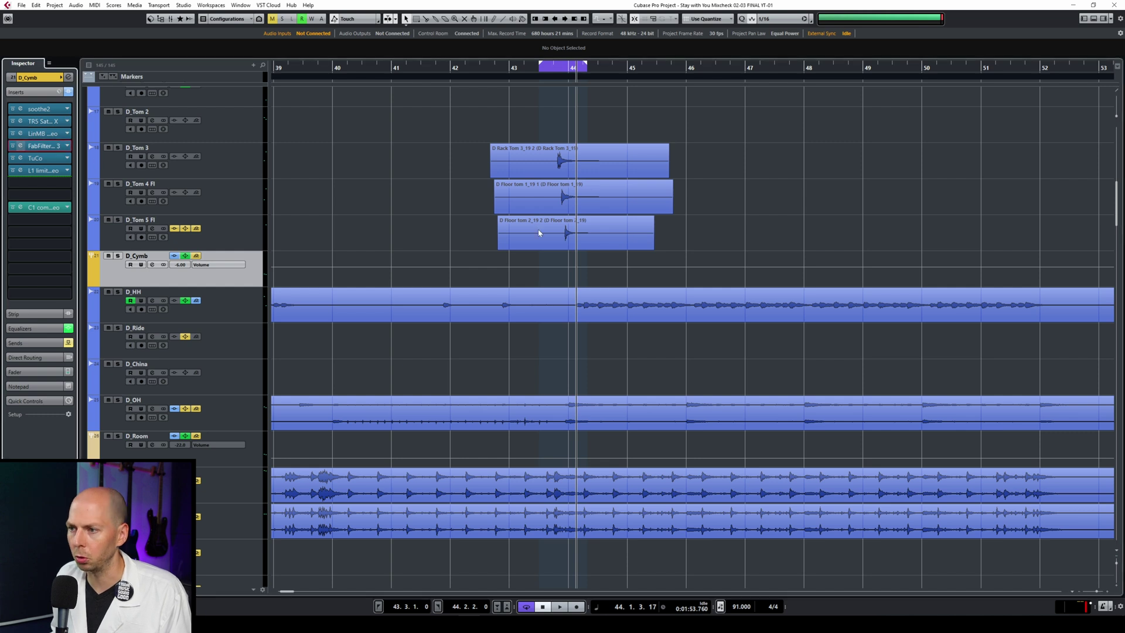
pyautogui.moveTo(529, 155); pyautogui.dragTo(872, 125)
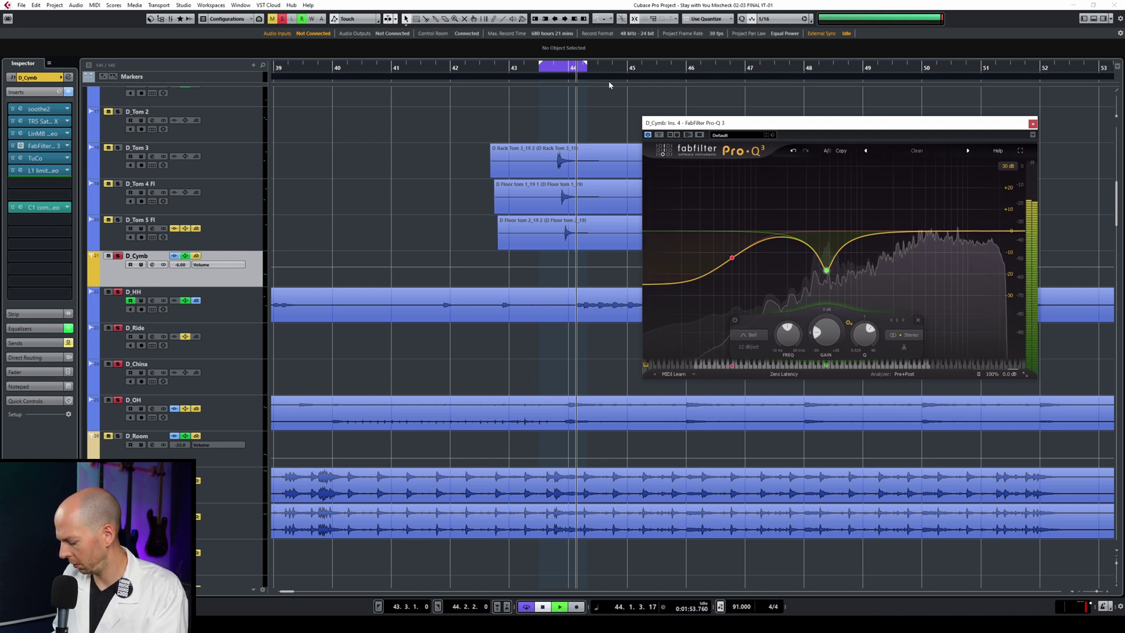
pyautogui.press('KP_Divide')
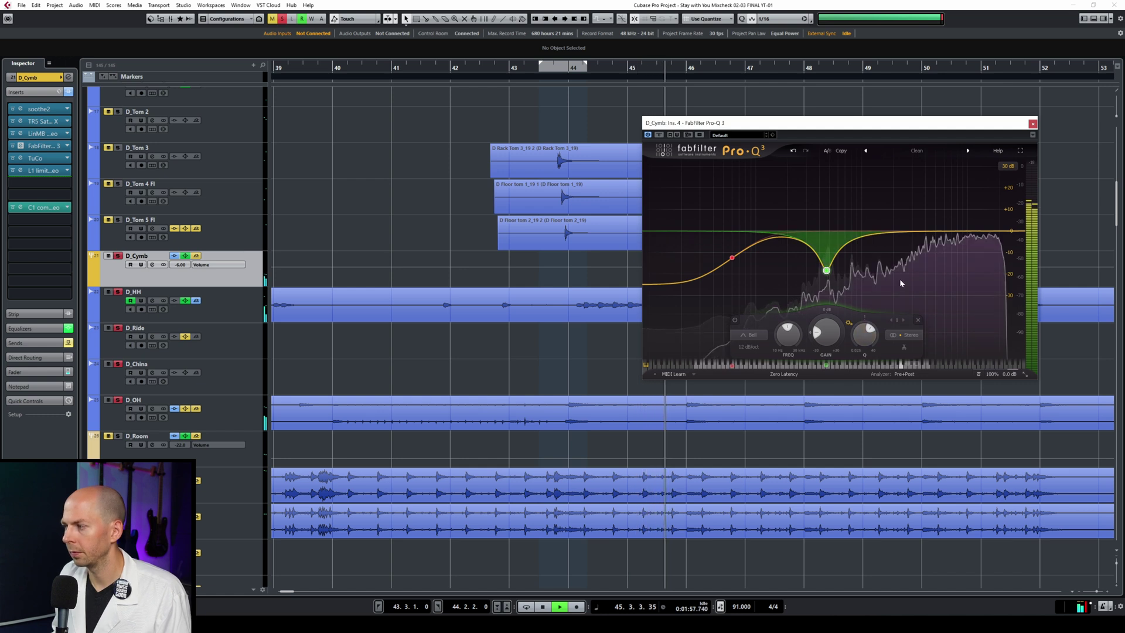
# - Freeze the cymbal spectrum, then sweep a boosted bell near 4.2 kHz while playing from bar 46
pyautogui.click(956, 306)
pyautogui.press('space')
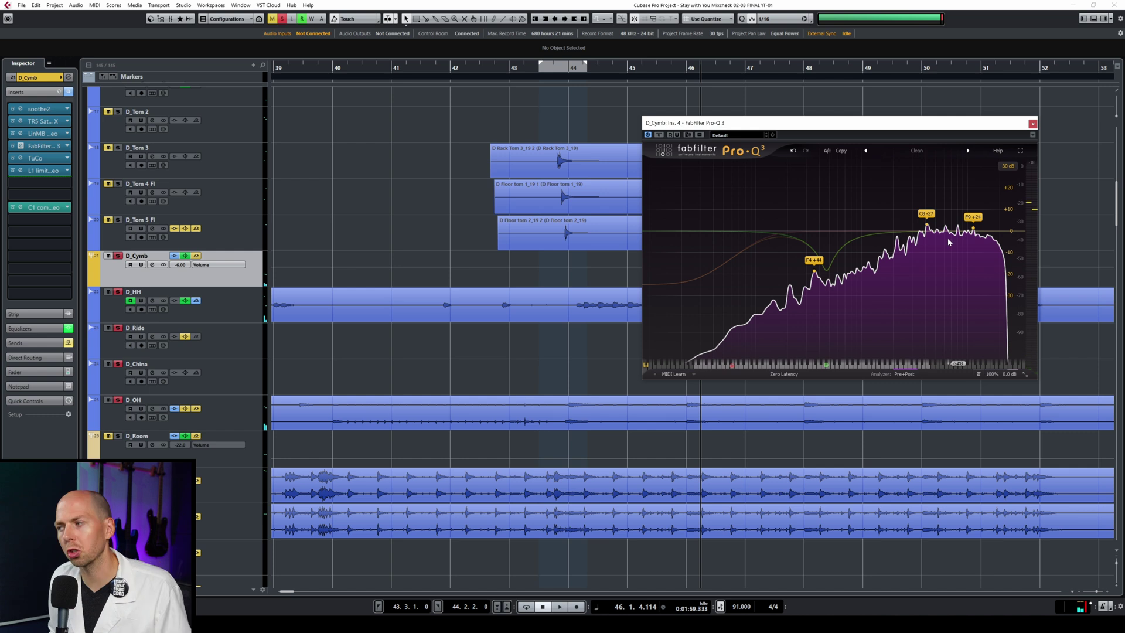
pyautogui.click(675, 69)
pyautogui.press('space')
pyautogui.moveTo(920, 232); pyautogui.dragTo(928, 185)
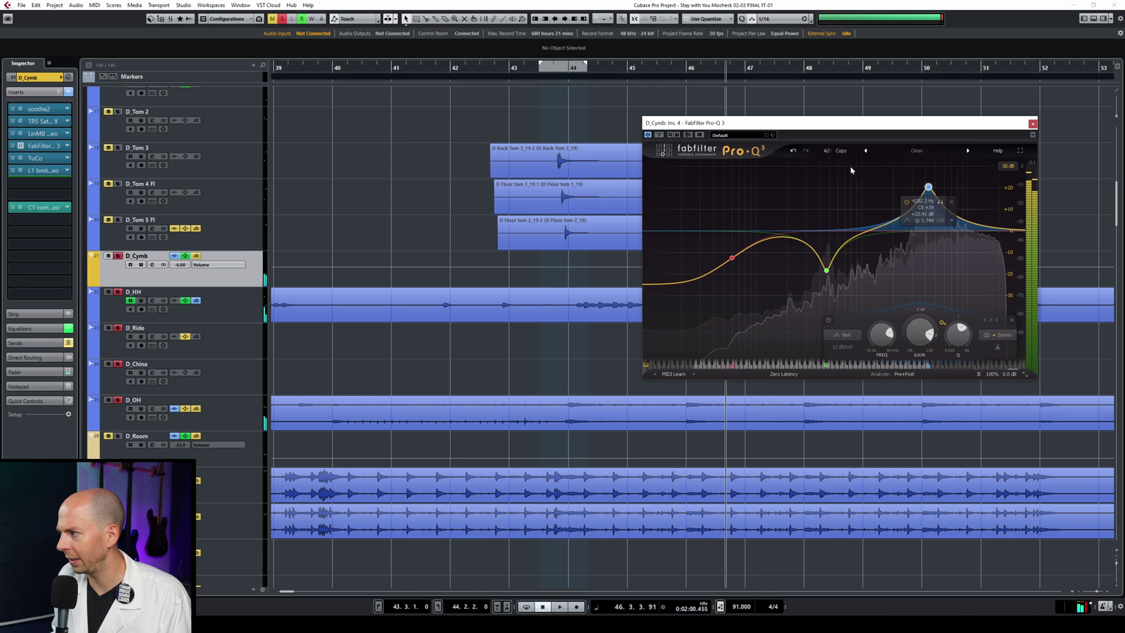
pyautogui.press('space')
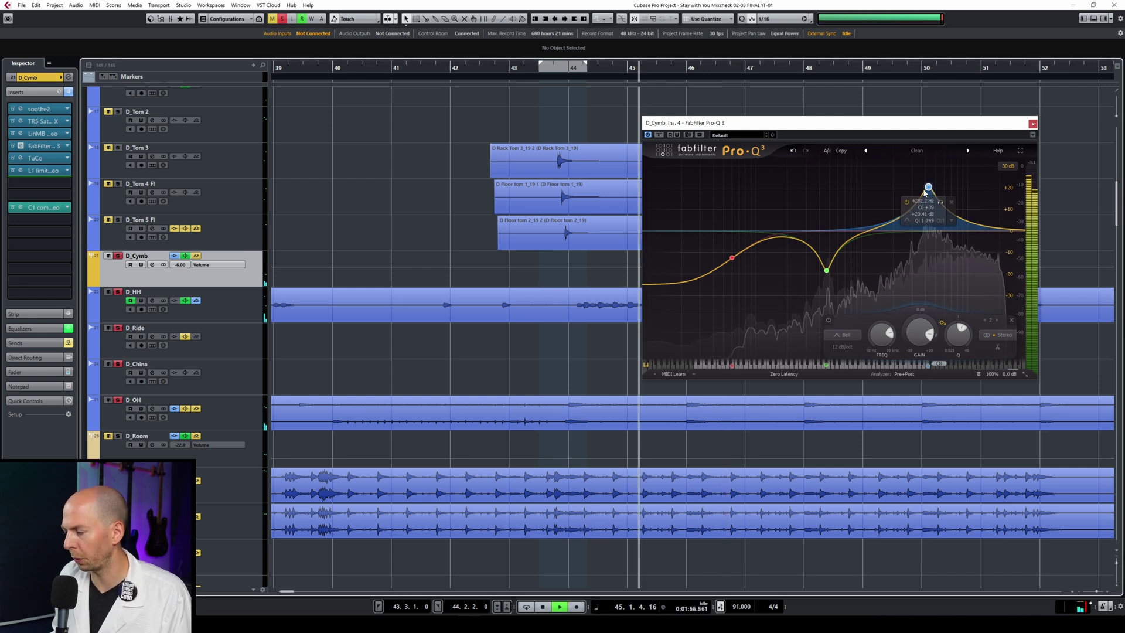
pyautogui.scroll(-4, 929, 189)
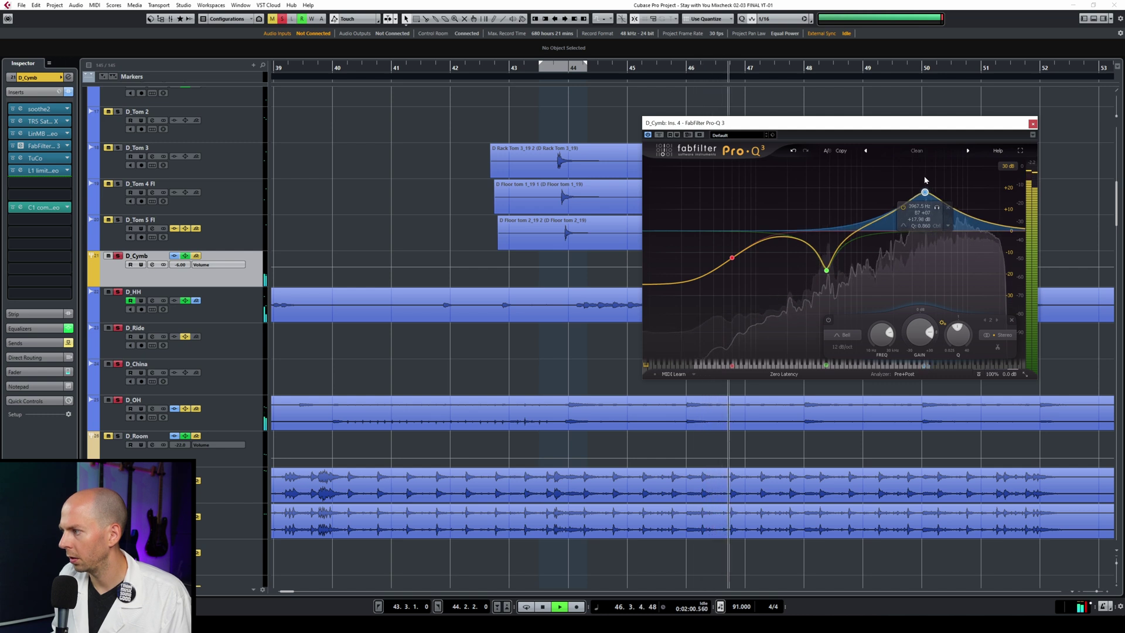
pyautogui.press('space')
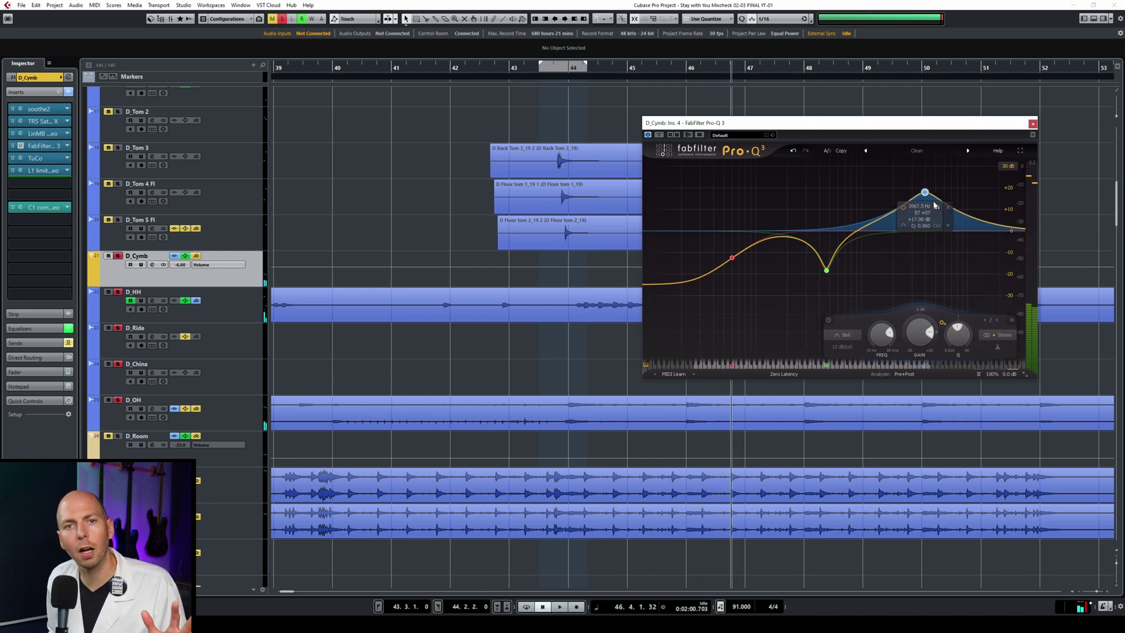
# - Cut the bell to about -12 dB while auditioning from bar 44, then ease it to a shallow 4.4 kHz dip
pyautogui.moveTo(925, 192); pyautogui.dragTo(925, 245)
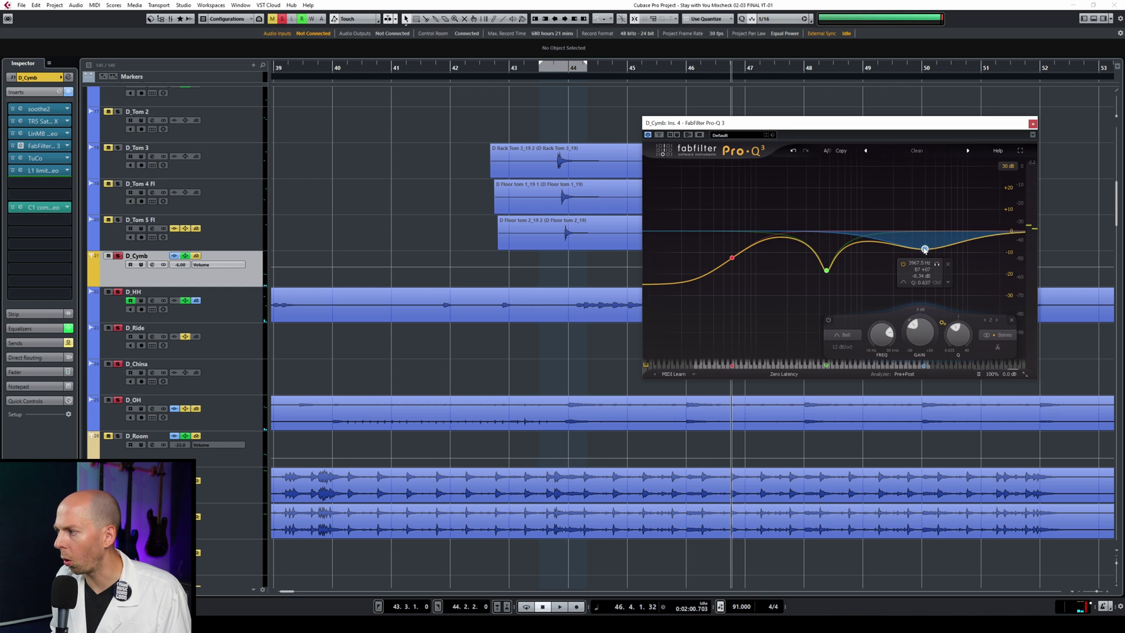
pyautogui.moveTo(923, 256)
pyautogui.mouseDown()
pyautogui.moveTo(922, 241)
pyautogui.moveTo(922, 258)
pyautogui.mouseUp()
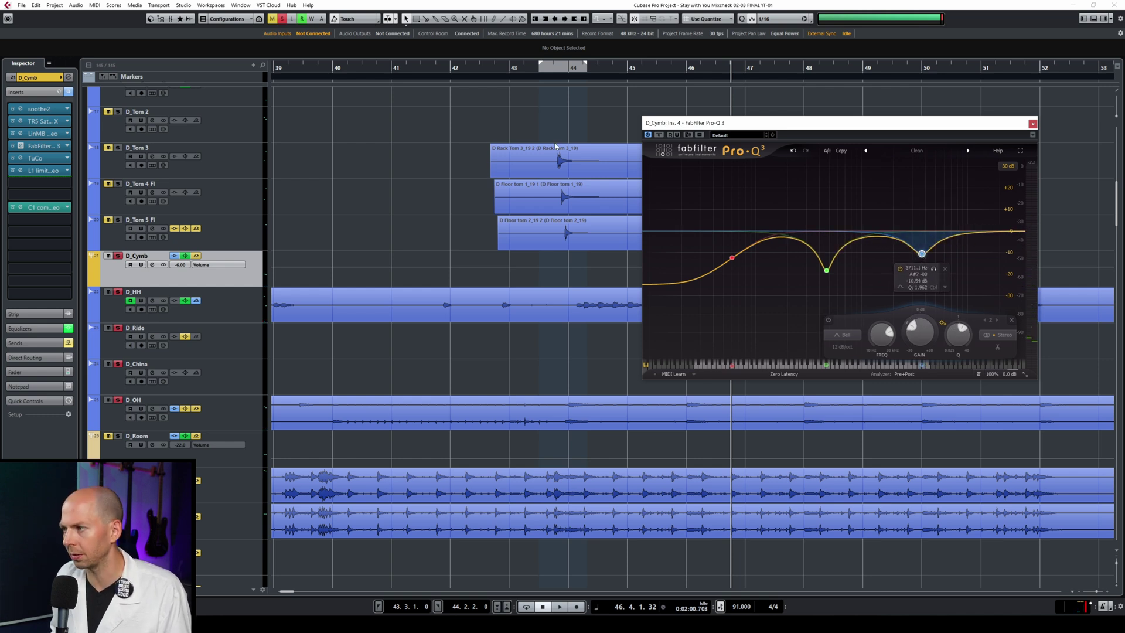
pyautogui.click(593, 68)
pyautogui.press('space')
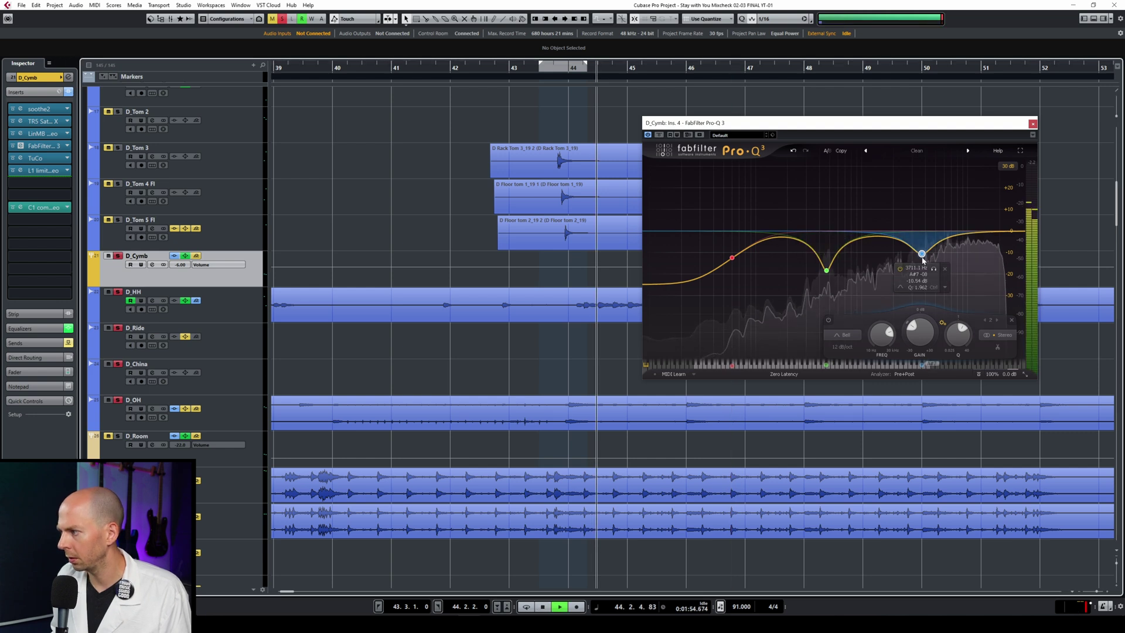
pyautogui.moveTo(922, 253)
pyautogui.mouseDown()
pyautogui.moveTo(941, 206)
pyautogui.moveTo(926, 260)
pyautogui.mouseUp()
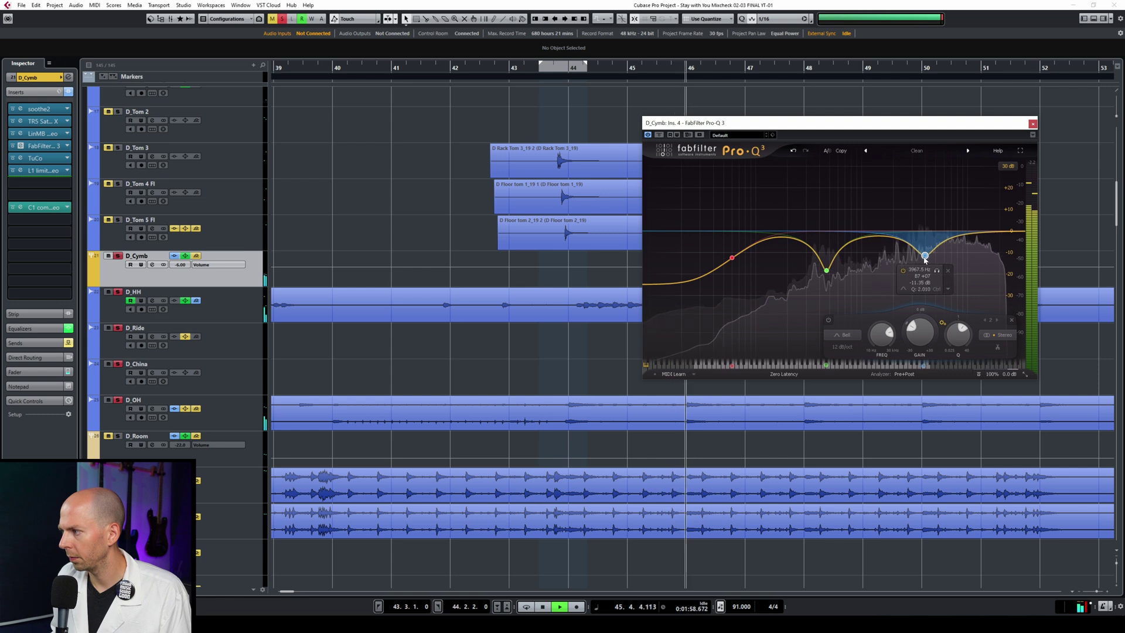
pyautogui.press('space')
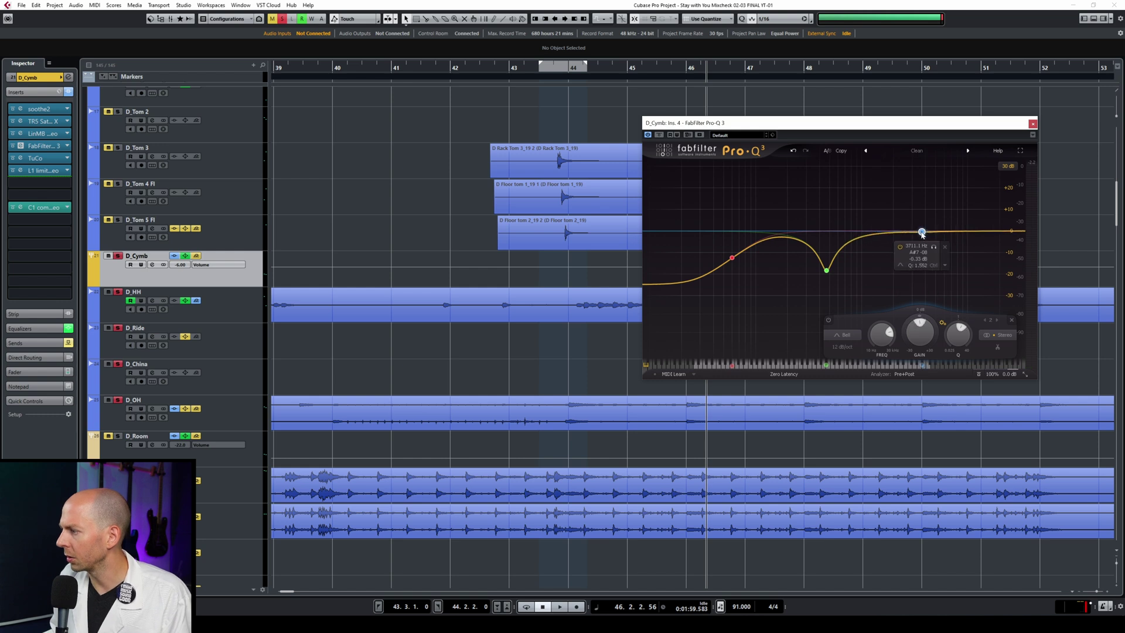
pyautogui.moveTo(922, 233); pyautogui.dragTo(929, 241)
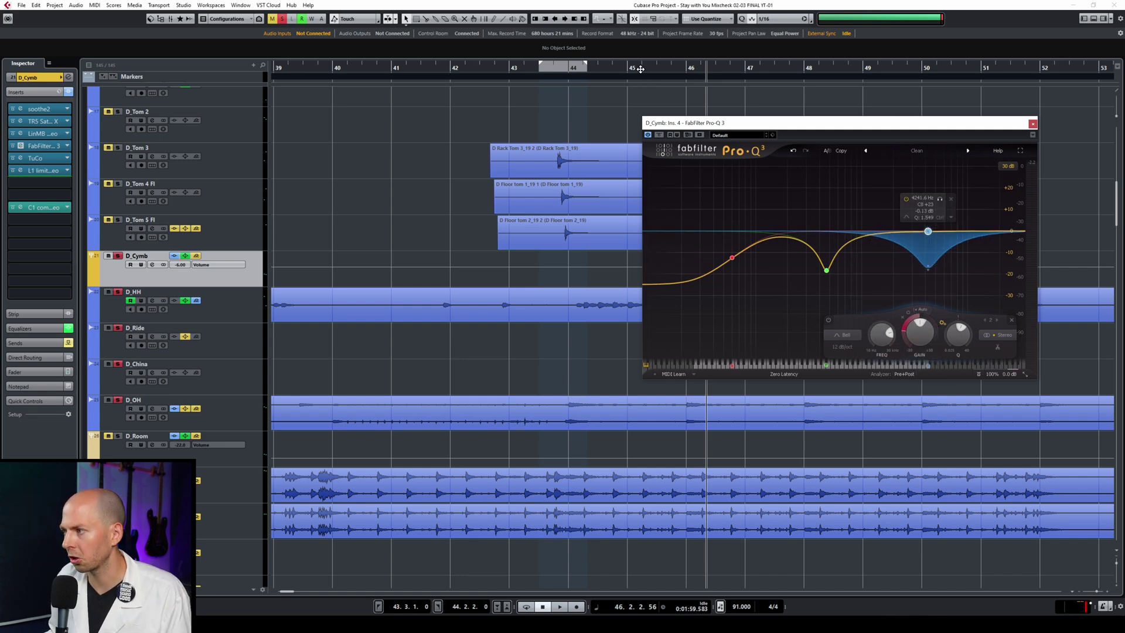
# - Make the 4.2 kHz cymbal band dynamic with about -10.7 dB range and a -24.5 dB threshold, listening during playback
pyautogui.press('space')
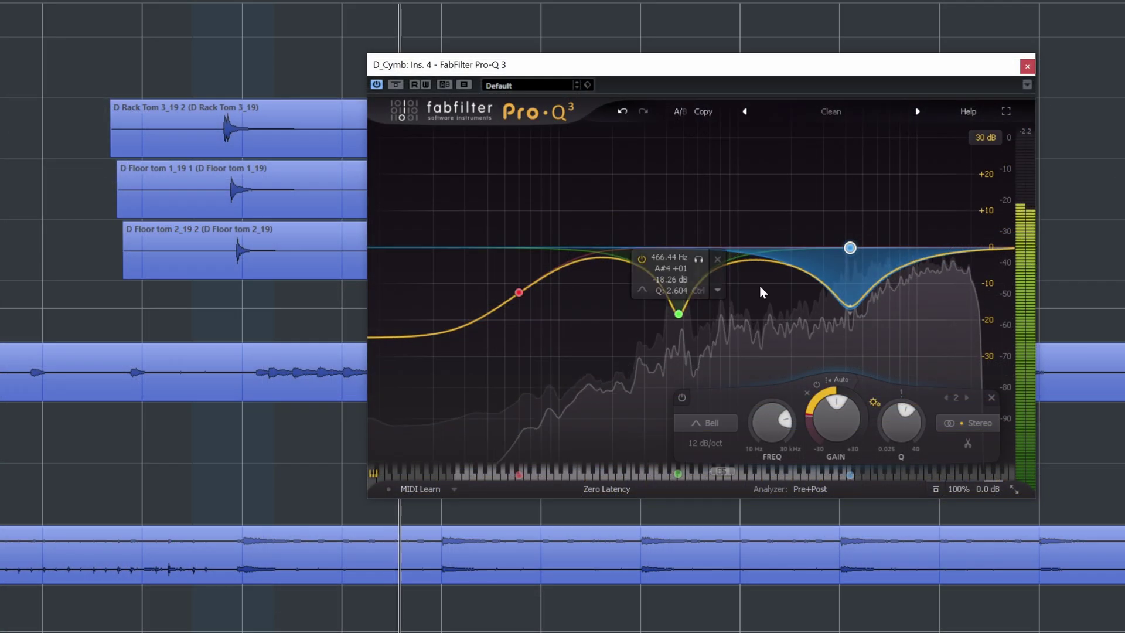
pyautogui.moveTo(896, 402)
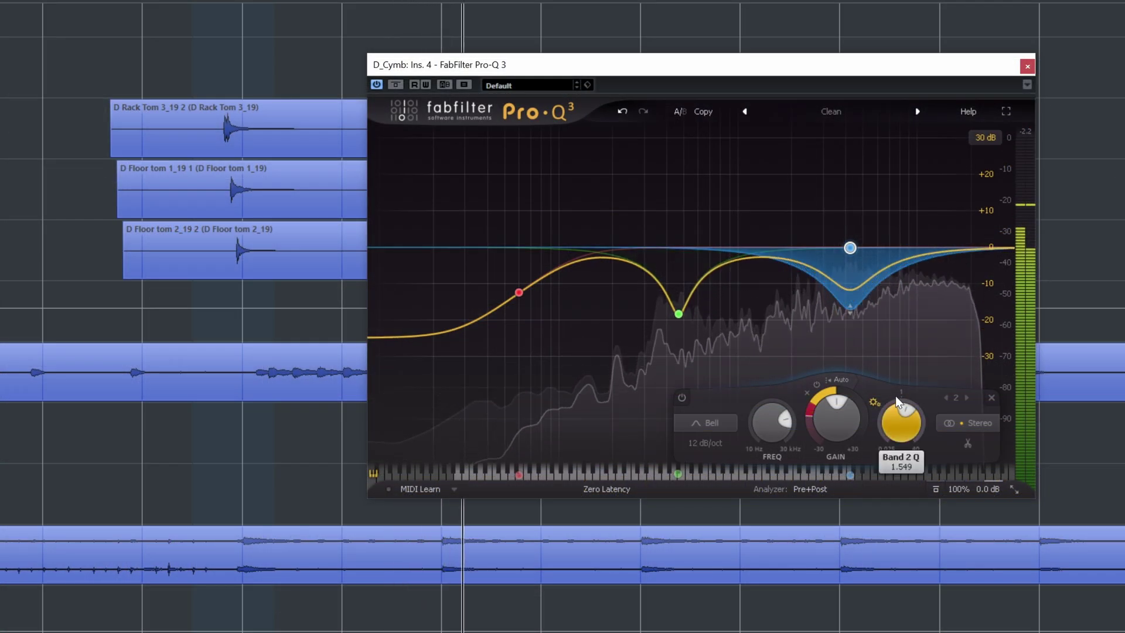
pyautogui.press('space')
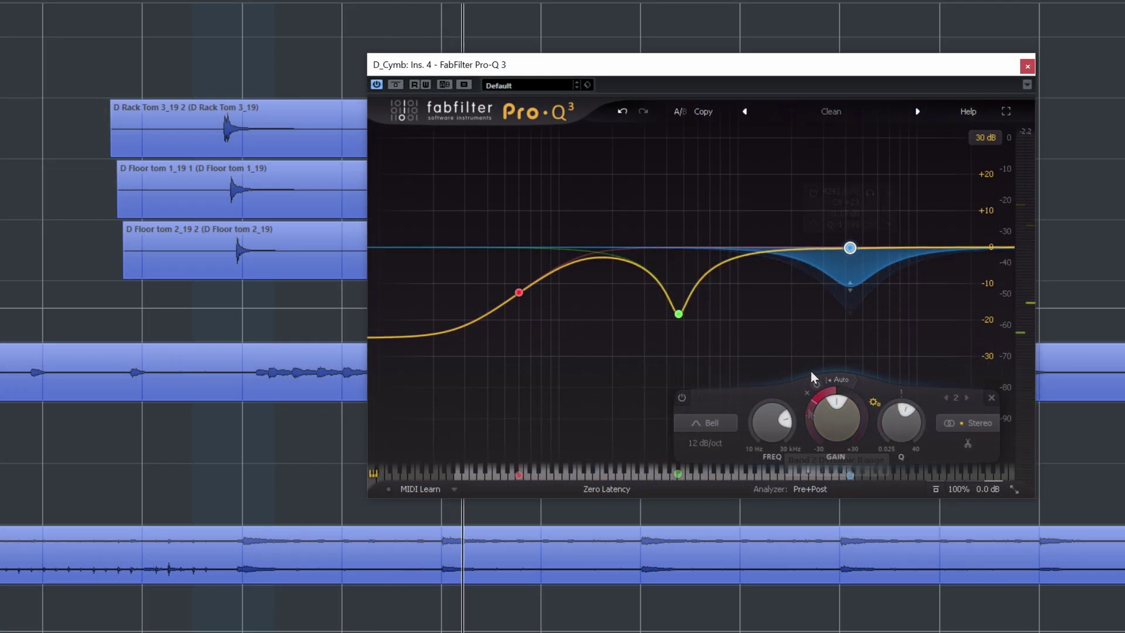
pyautogui.moveTo(838, 396)
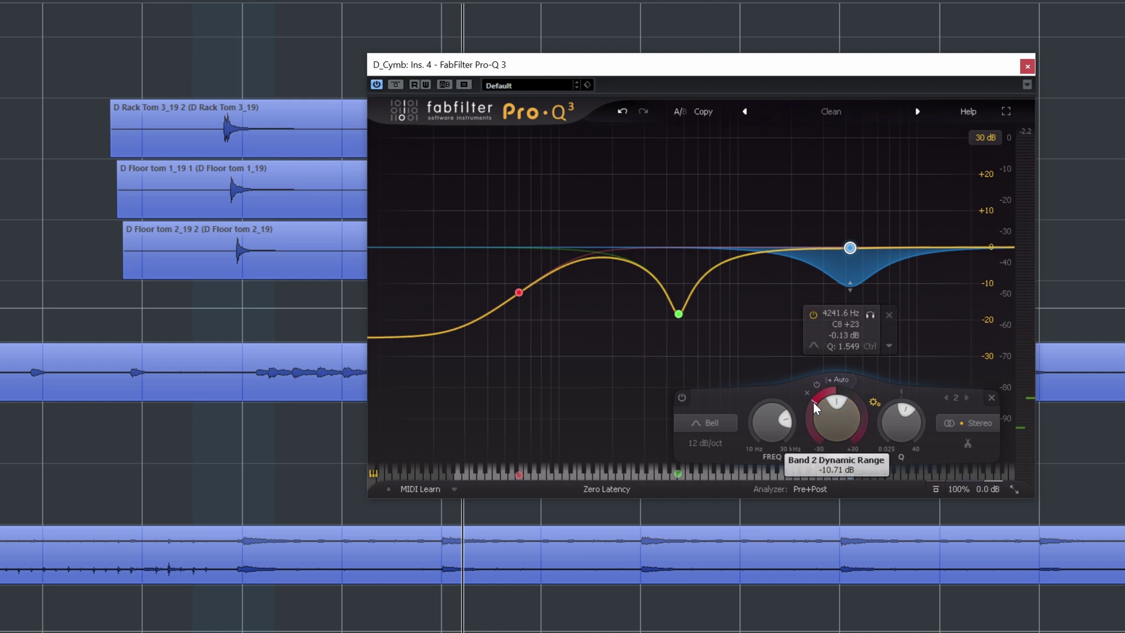
pyautogui.click(845, 380)
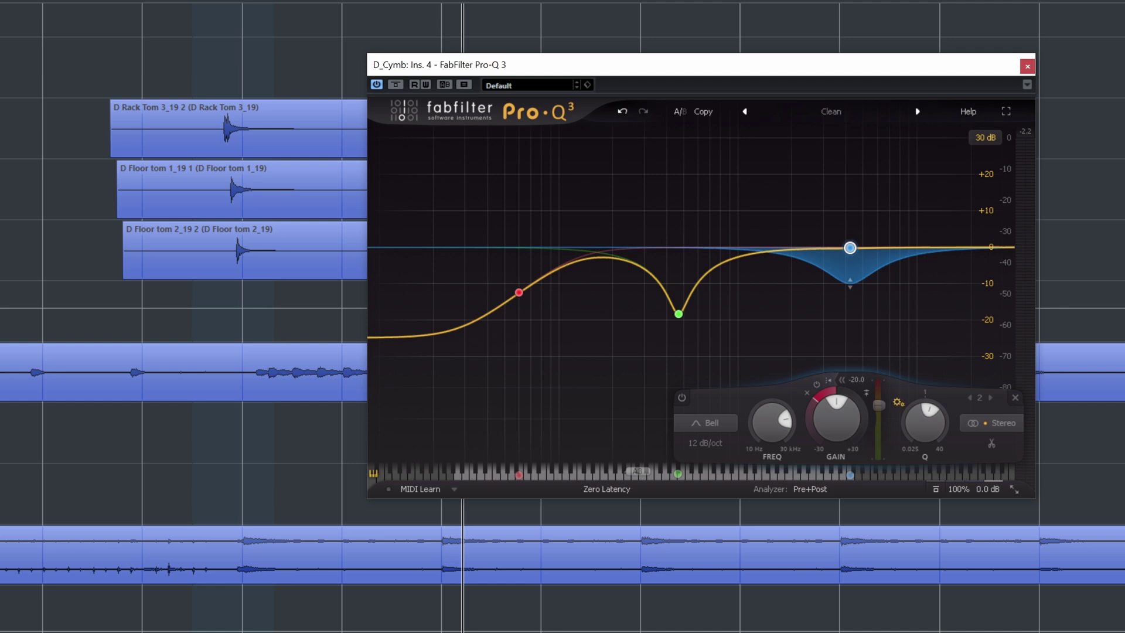
pyautogui.press('space')
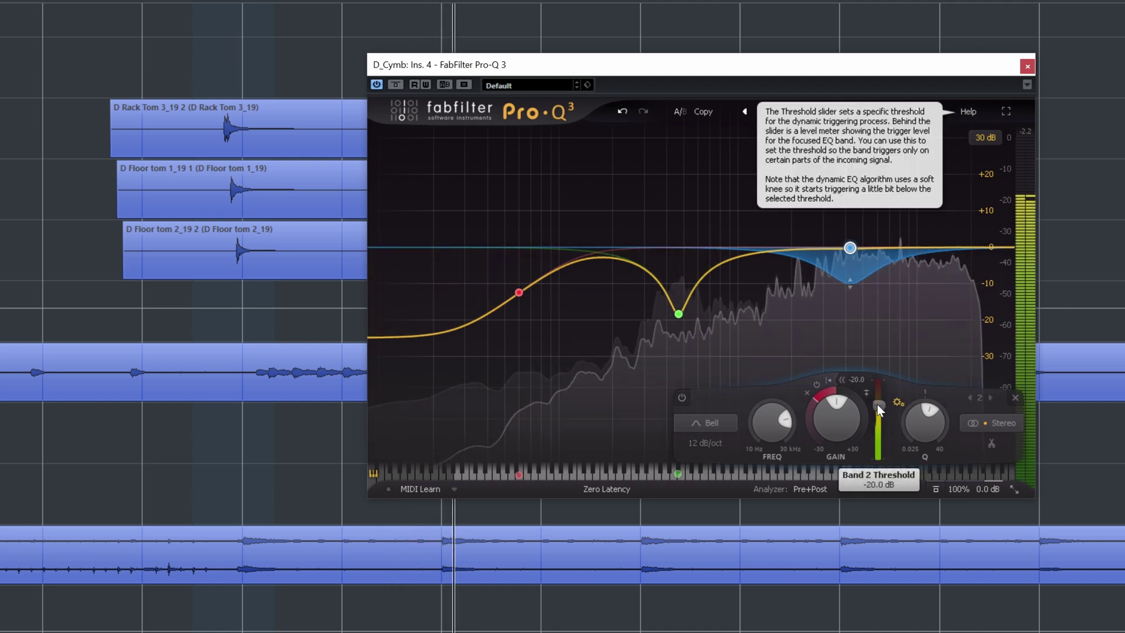
pyautogui.moveTo(877, 406); pyautogui.dragTo(877, 413)
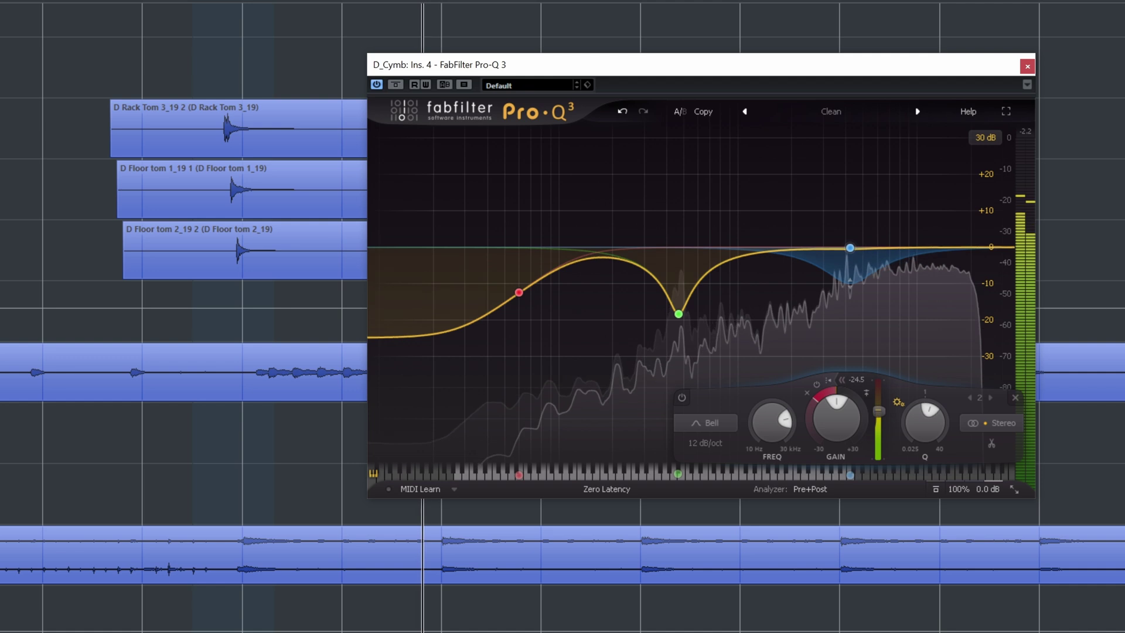
pyautogui.press('space')
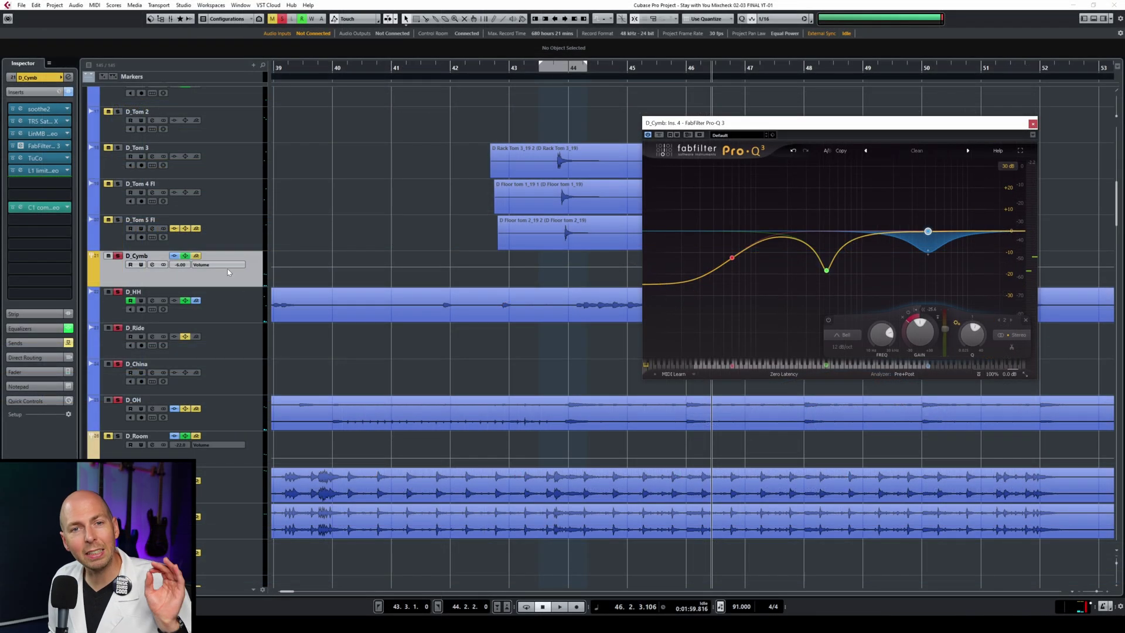
# - Load Pro-Q 3 onto an empty insert of the D_OH overheads track
pyautogui.click(249, 409)
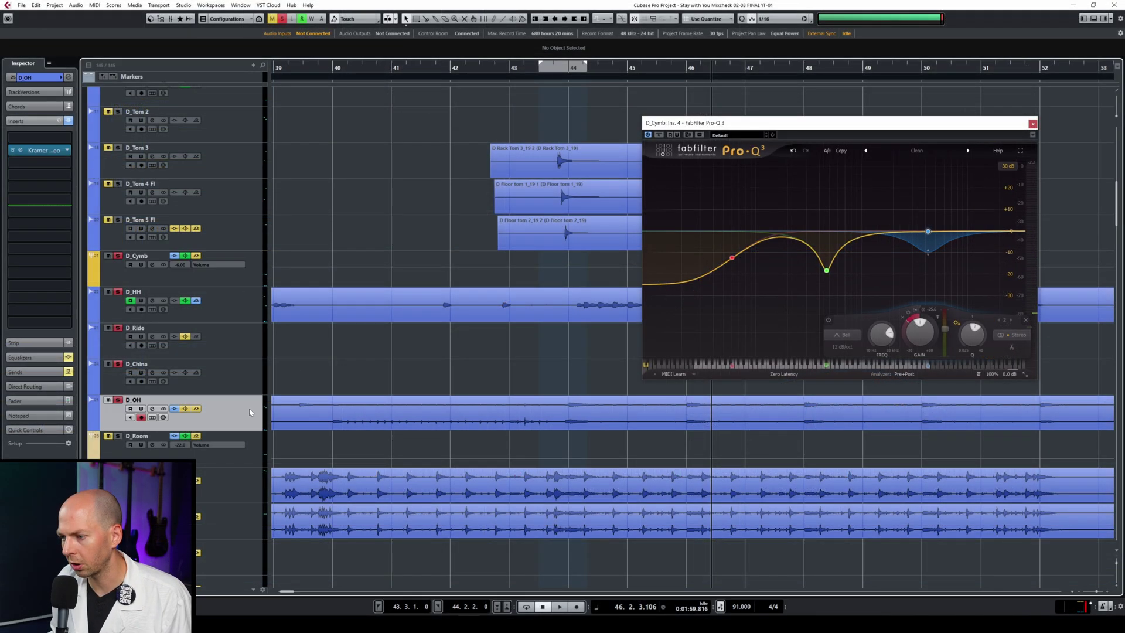
pyautogui.click(55, 163)
pyautogui.write('echo')
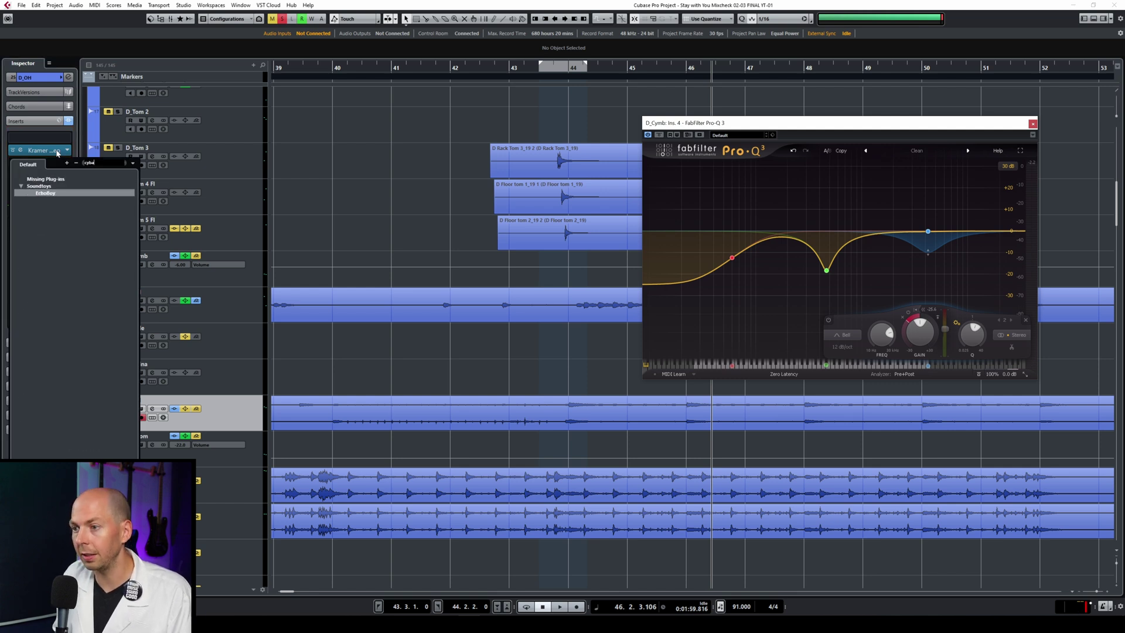
pyautogui.press('BackSpace')
pyautogui.press('BackSpace')
pyautogui.press('BackSpace')
pyautogui.press('BackSpace')
pyautogui.write('pro')
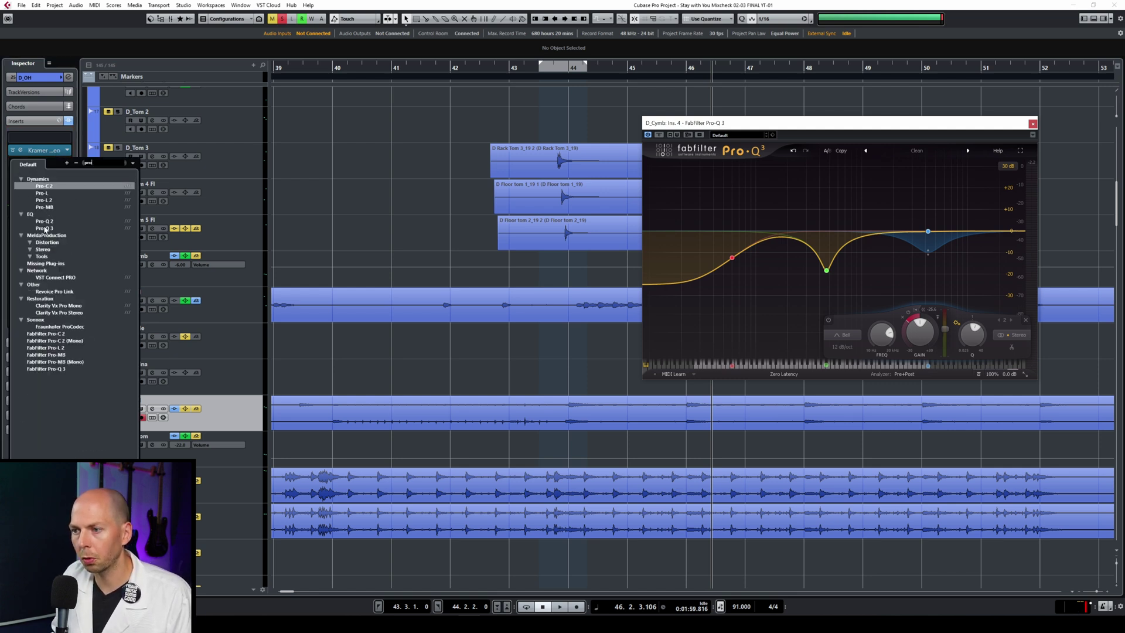
pyautogui.click(45, 229)
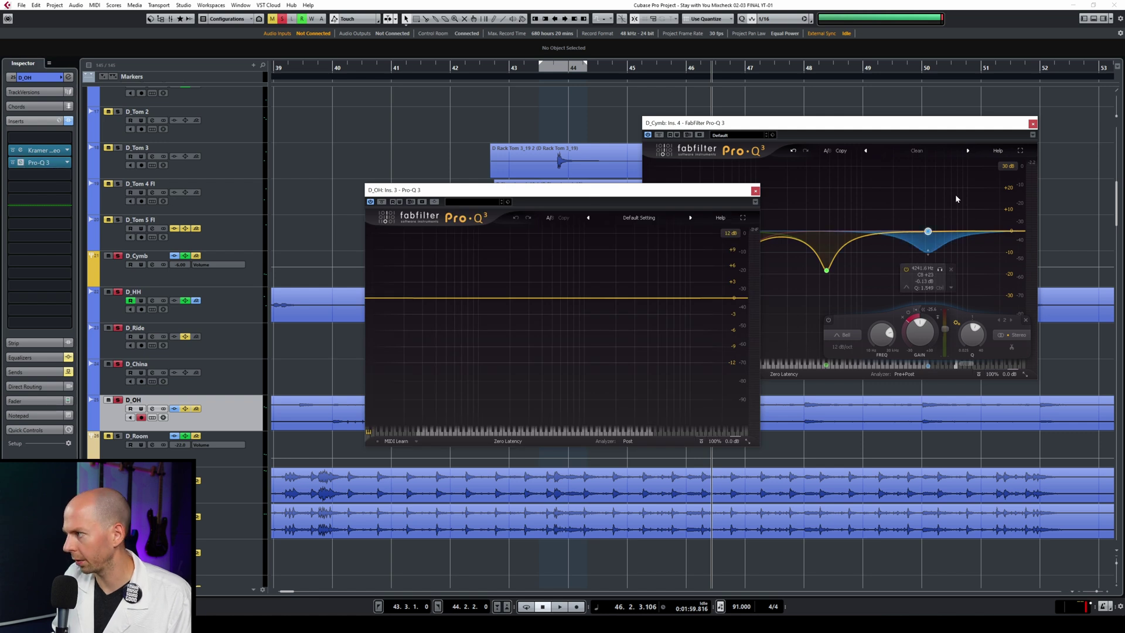
# - Close the cymbal EQ window and add a first overheads band near 4.1 kHz
pyautogui.click(1032, 125)
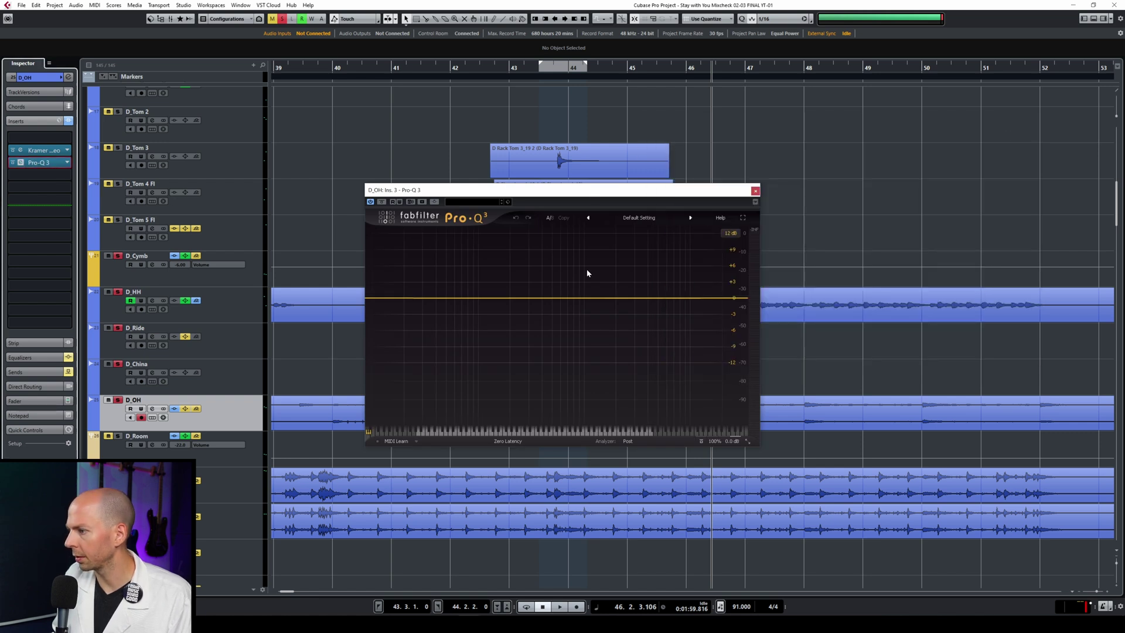
pyautogui.click(637, 299)
pyautogui.moveTo(637, 298); pyautogui.dragTo(648, 297)
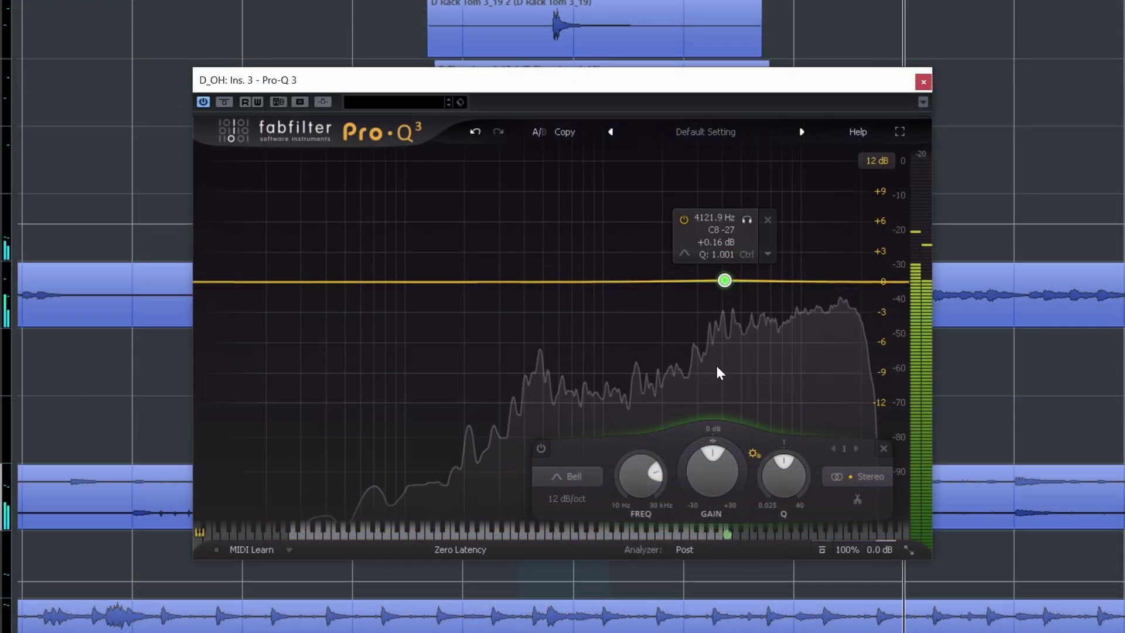
# - Give the overheads band about 5 dB of dynamic cut, then lift its gain just above zero while listening
pyautogui.moveTo(702, 440); pyautogui.dragTo(700, 513)
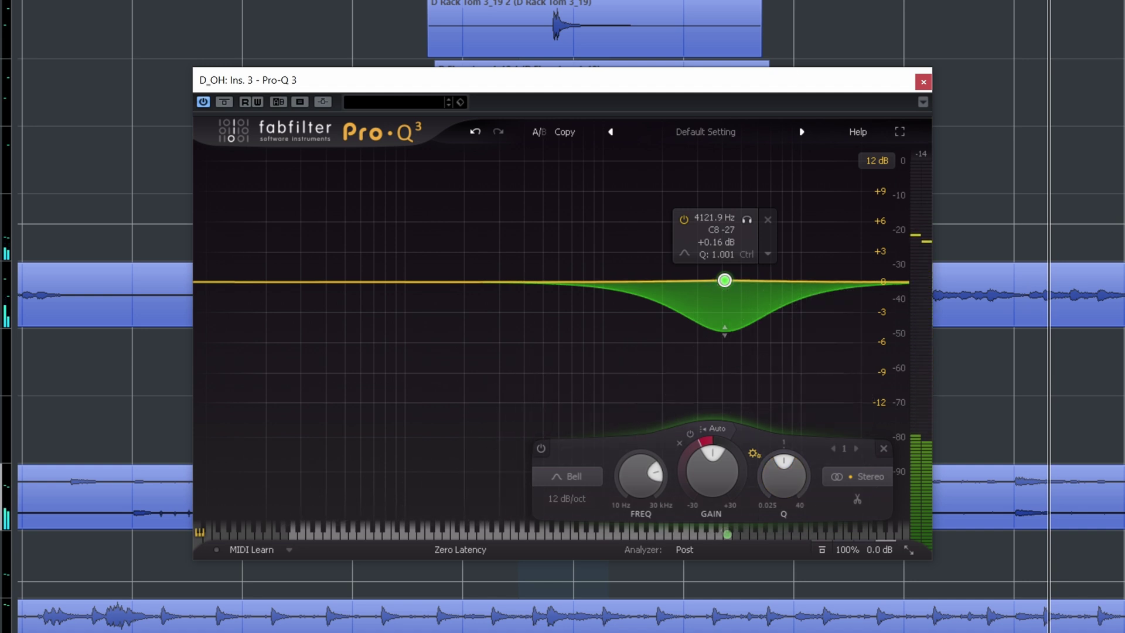
pyautogui.press('space')
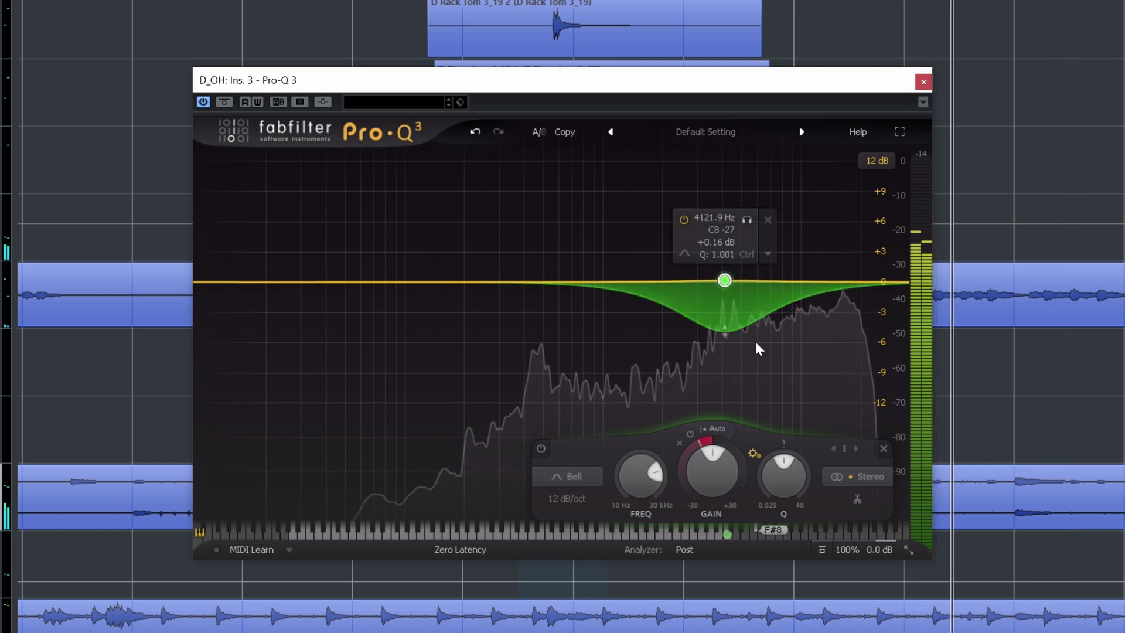
pyautogui.press('space')
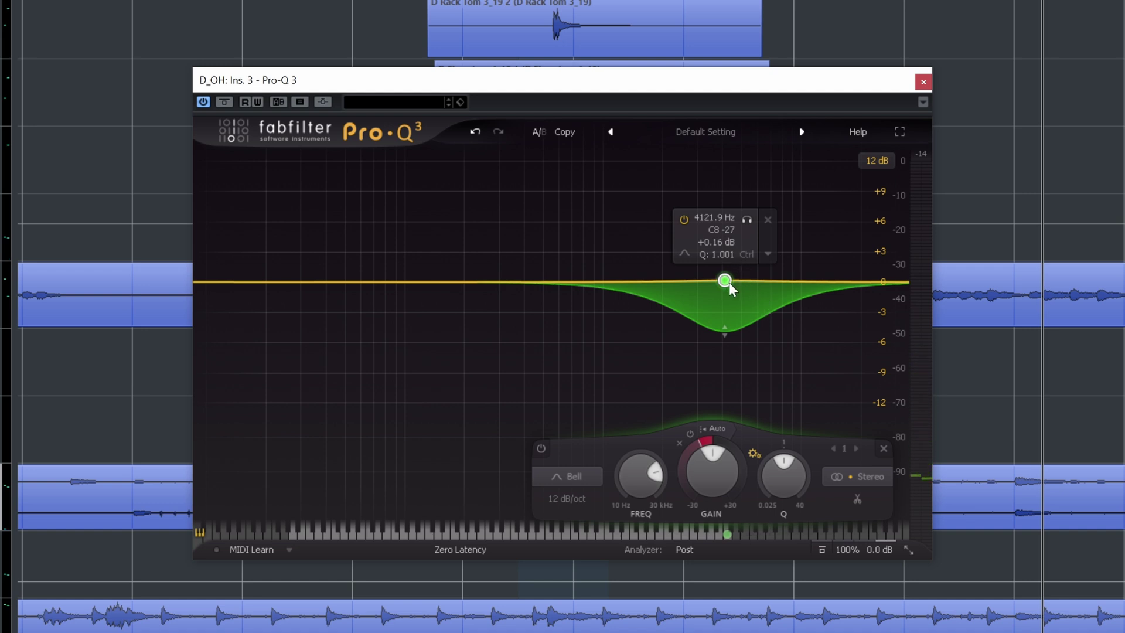
pyautogui.moveTo(733, 279); pyautogui.dragTo(726, 262)
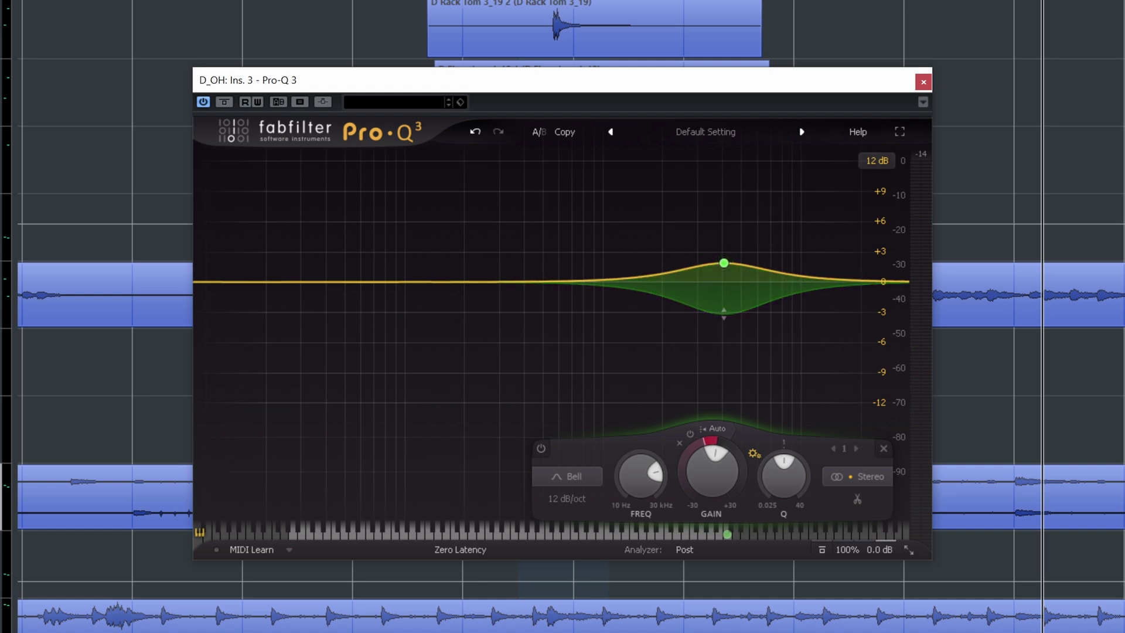
pyautogui.press('space')
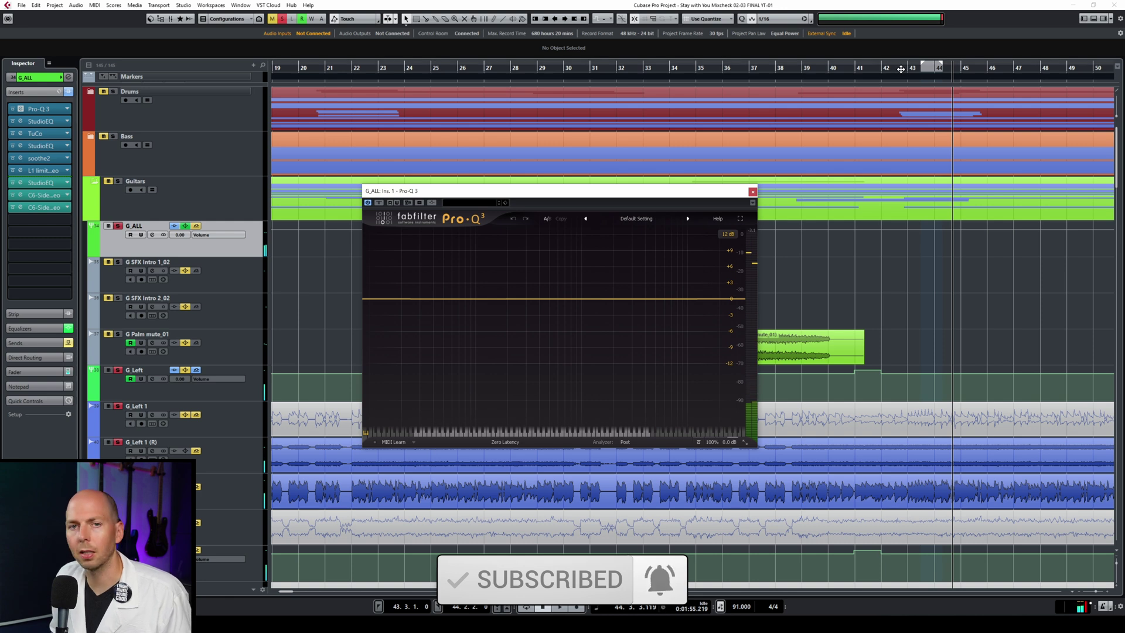
# - Playing from bar 43, sweep a boosted guitar-bus bell for mud, settling at 216 Hz with downward dynamic range
pyautogui.click(900, 69)
pyautogui.press('space')
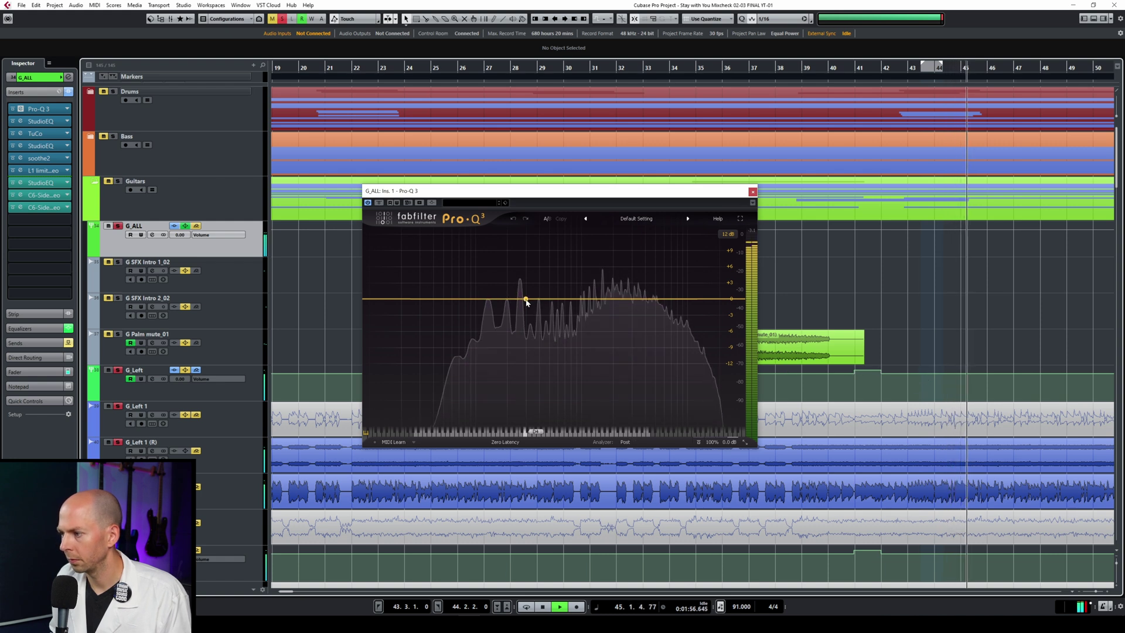
pyautogui.moveTo(518, 298); pyautogui.dragTo(485, 248)
pyautogui.moveTo(509, 250); pyautogui.dragTo(517, 297)
pyautogui.press('space')
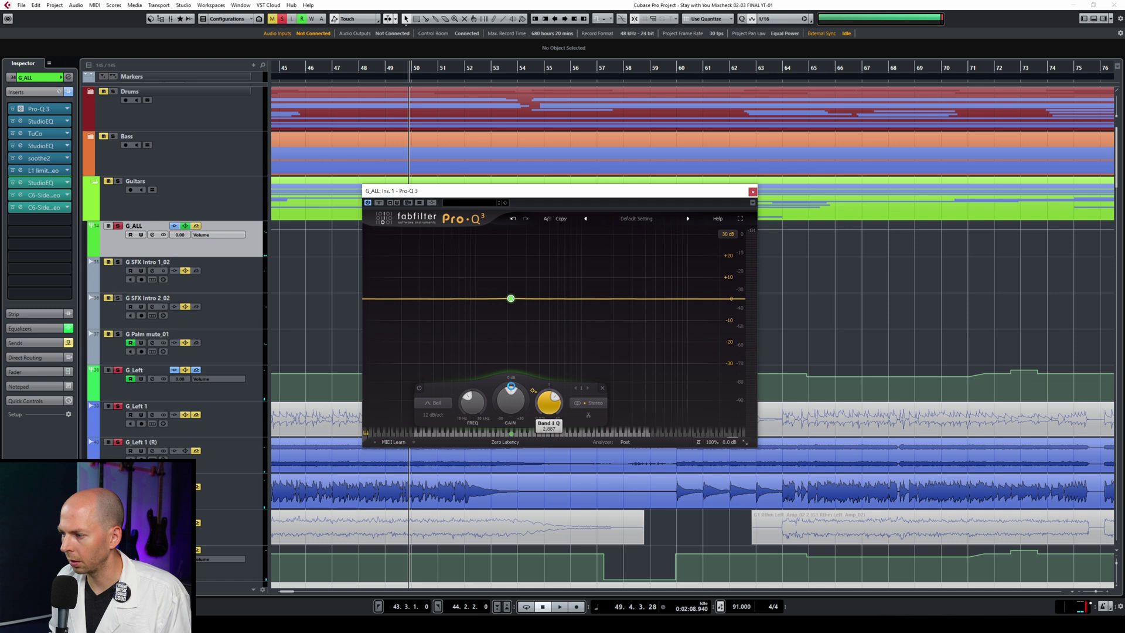
pyautogui.moveTo(506, 385); pyautogui.dragTo(507, 391)
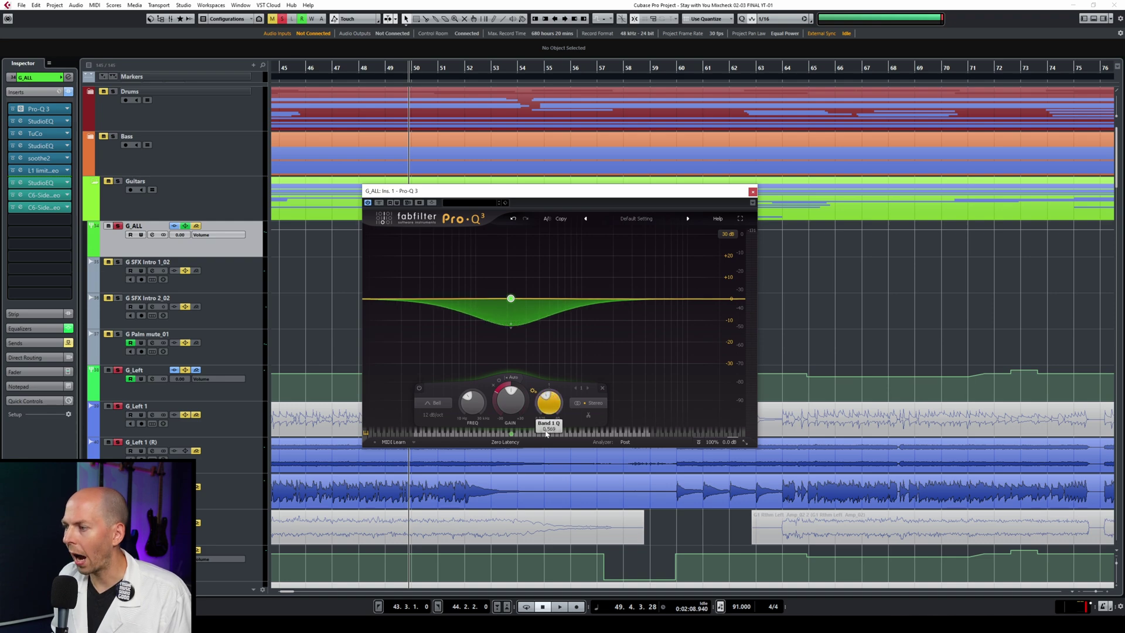
pyautogui.moveTo(510, 296)
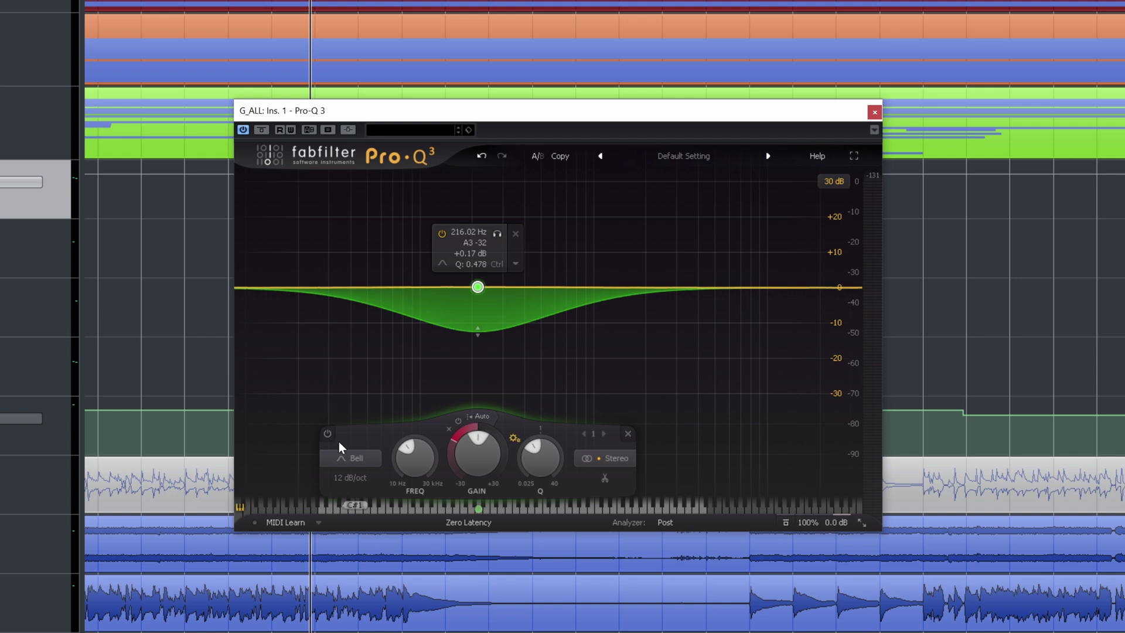
# - Turn the guitar band into a 12 dB/oct low shelf with about -12.5 dB dynamic range and Q 1
pyautogui.click(349, 459)
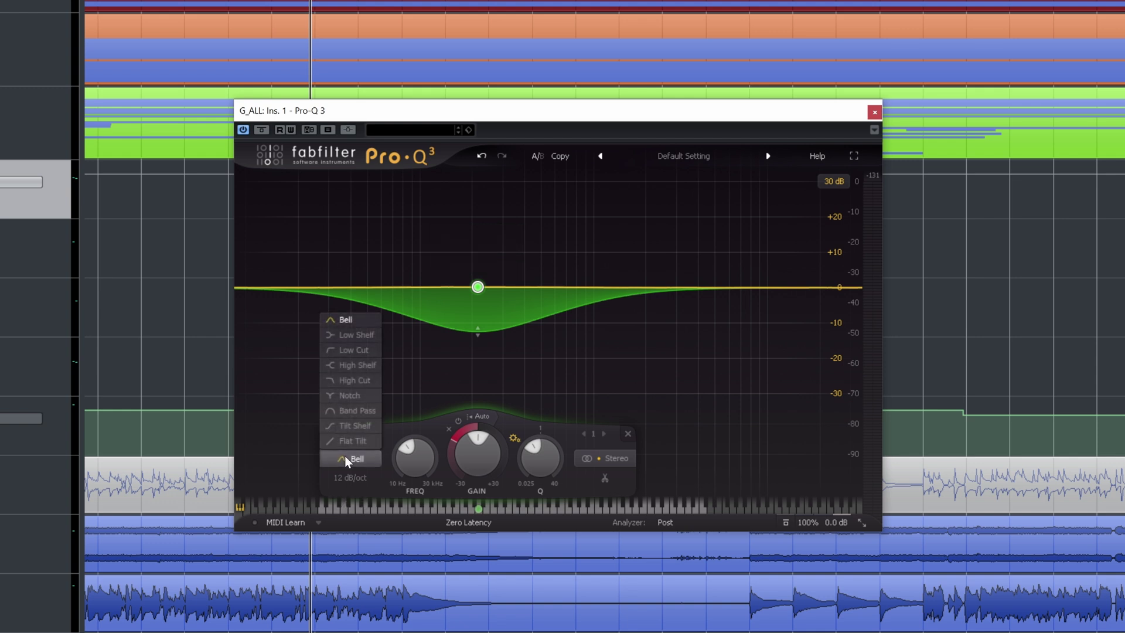
pyautogui.click(370, 334)
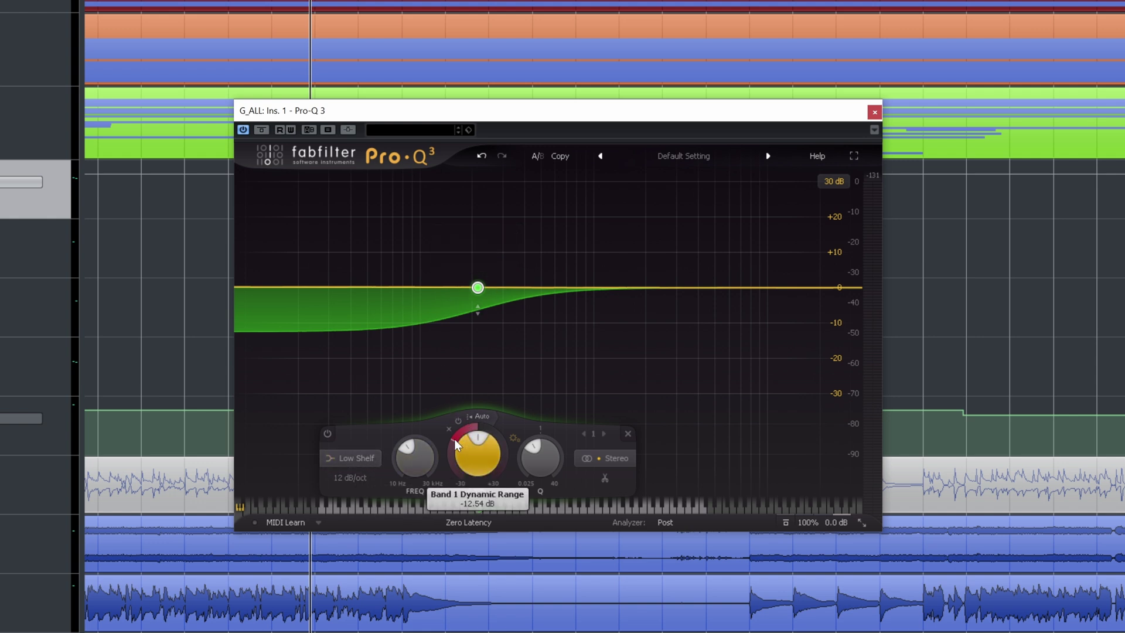
pyautogui.moveTo(456, 445); pyautogui.dragTo(456, 465)
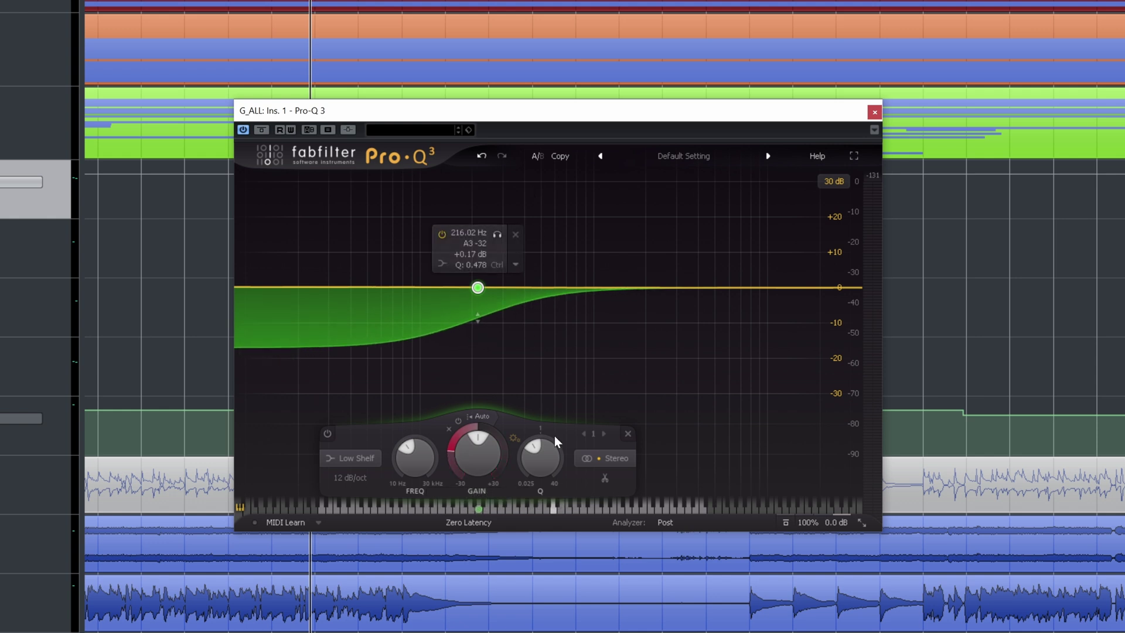
pyautogui.moveTo(557, 441); pyautogui.dragTo(512, 364)
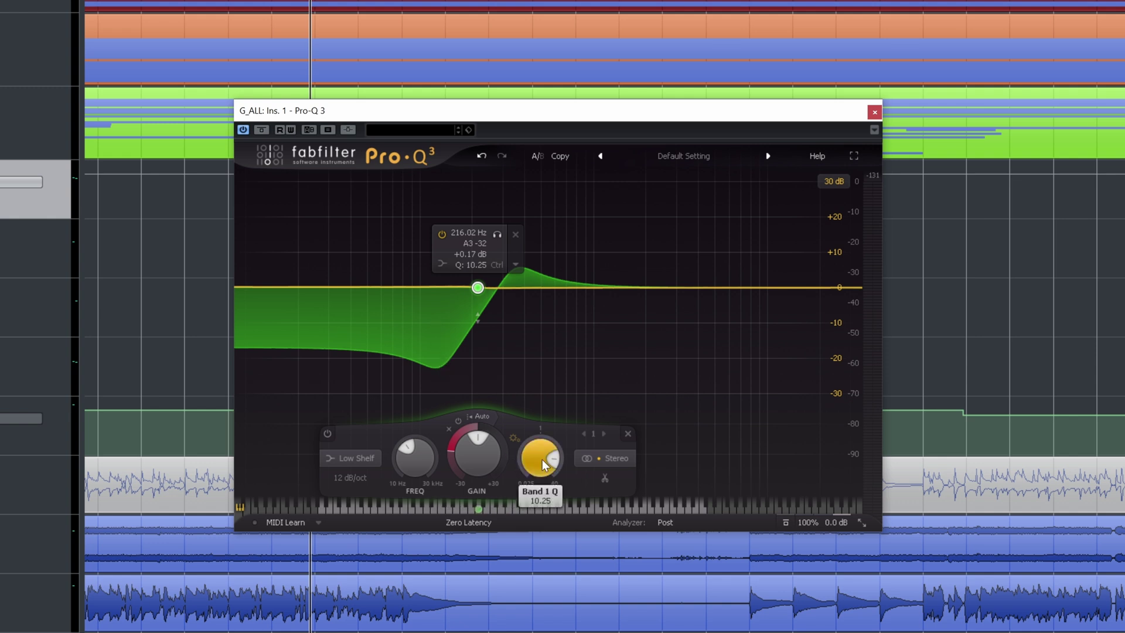
pyautogui.scroll(5, 545, 492)
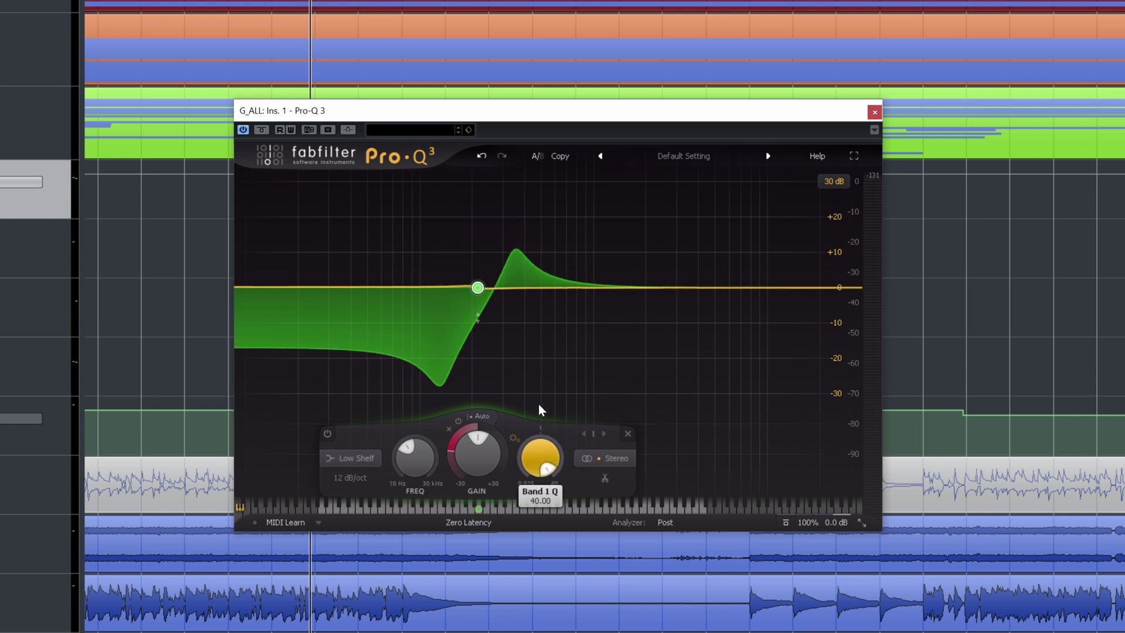
pyautogui.scroll(-10, 545, 498)
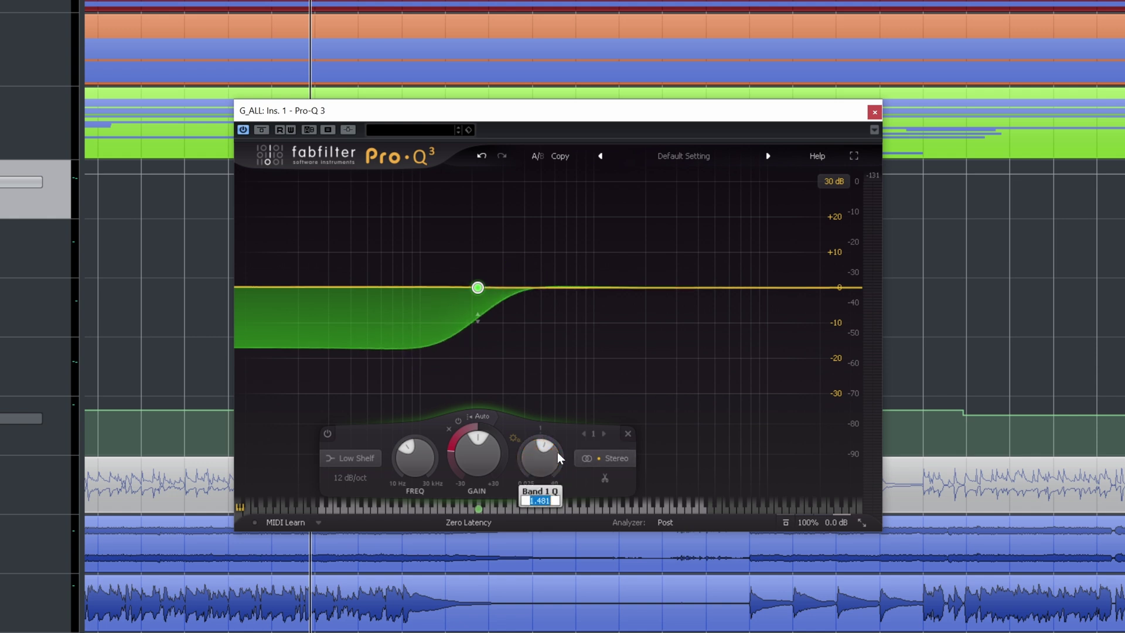
pyautogui.write('1')
pyautogui.press('Return')
pyautogui.moveTo(454, 278)
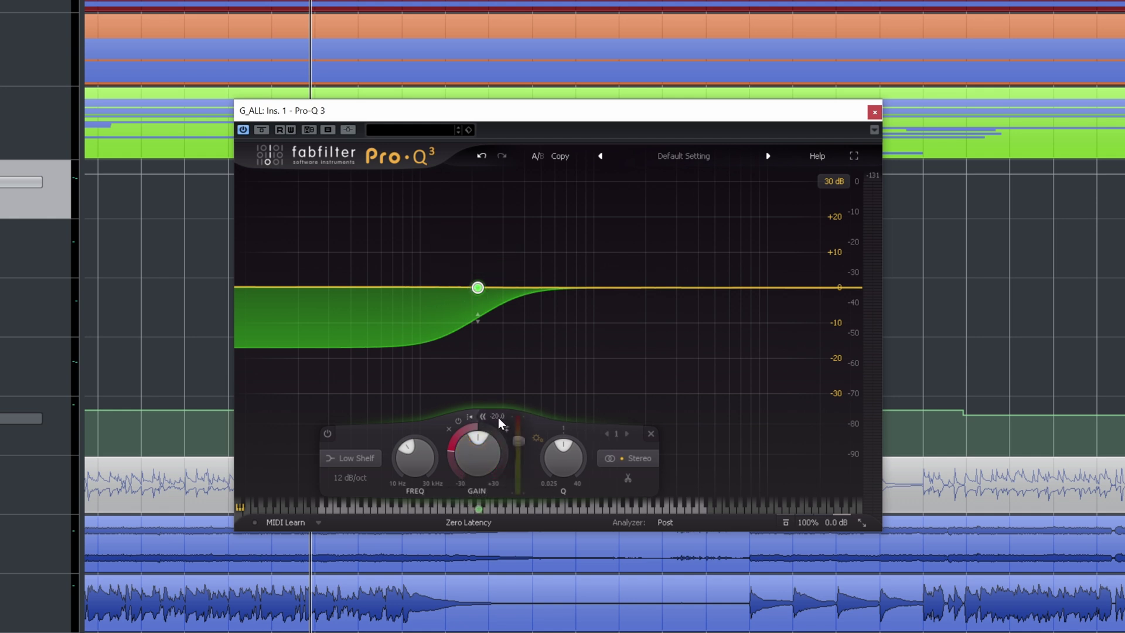
pyautogui.moveTo(524, 112); pyautogui.dragTo(766, 74)
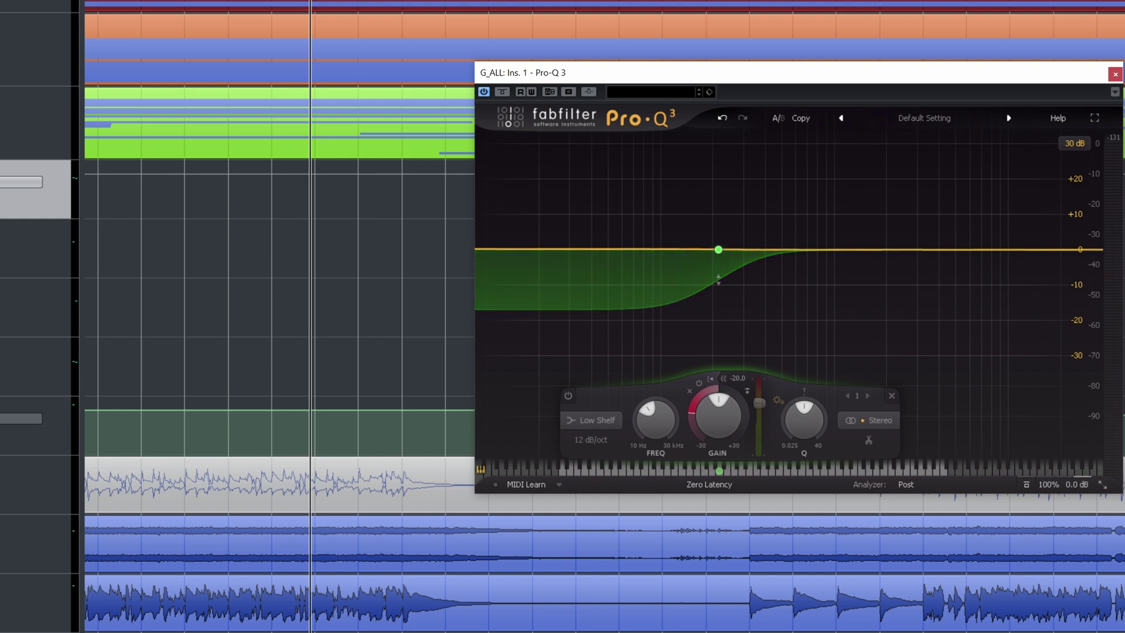
# - Set the guitar shelf's threshold to about -17 dB during playback, then bypass the EQ to compare
pyautogui.press('space')
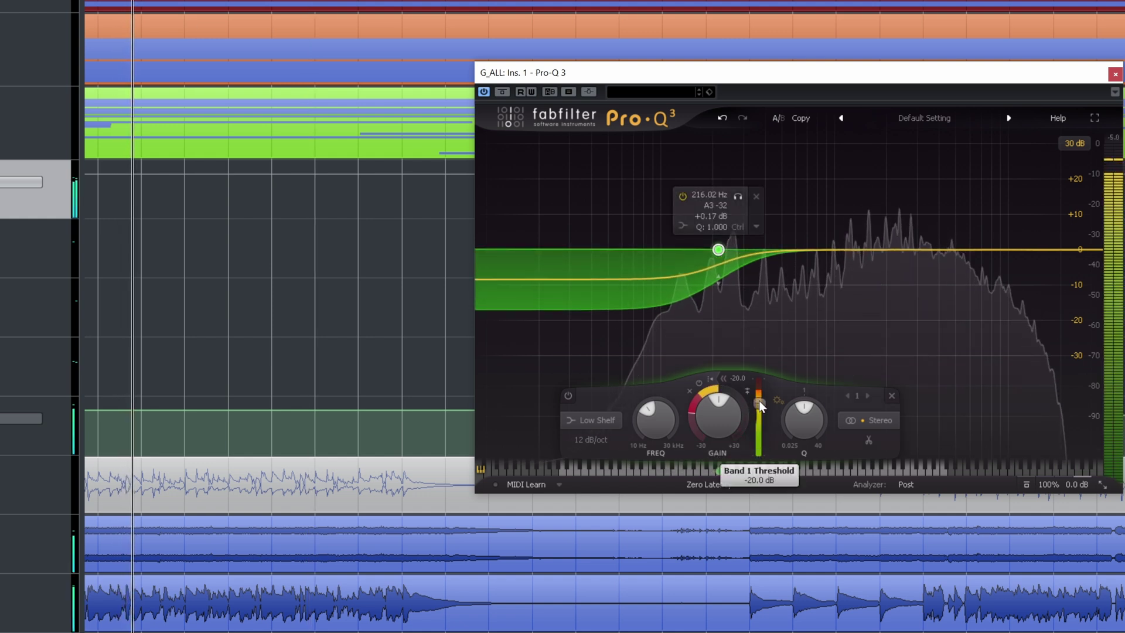
pyautogui.moveTo(758, 400)
pyautogui.mouseDown()
pyautogui.moveTo(758, 385)
pyautogui.moveTo(760, 398)
pyautogui.mouseUp()
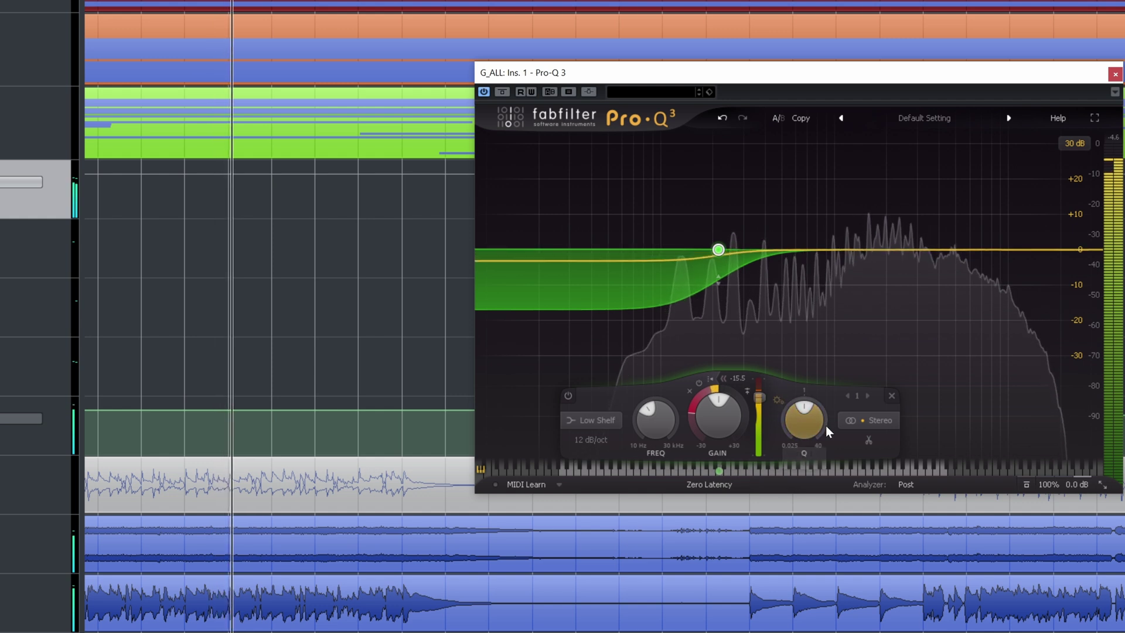
pyautogui.moveTo(825, 427)
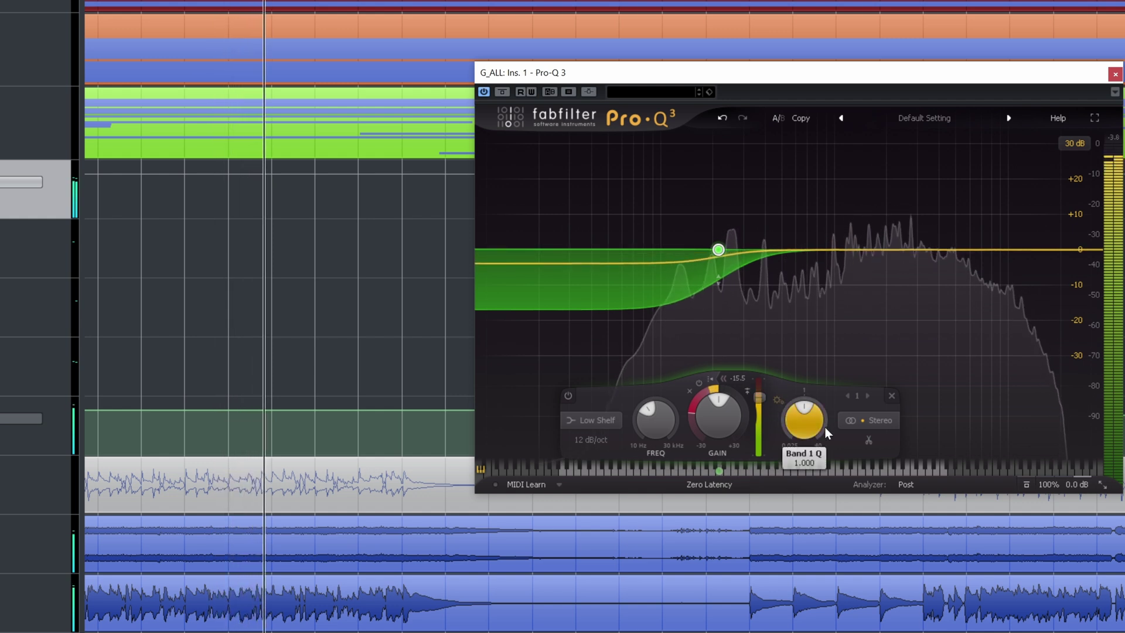
pyautogui.moveTo(716, 421)
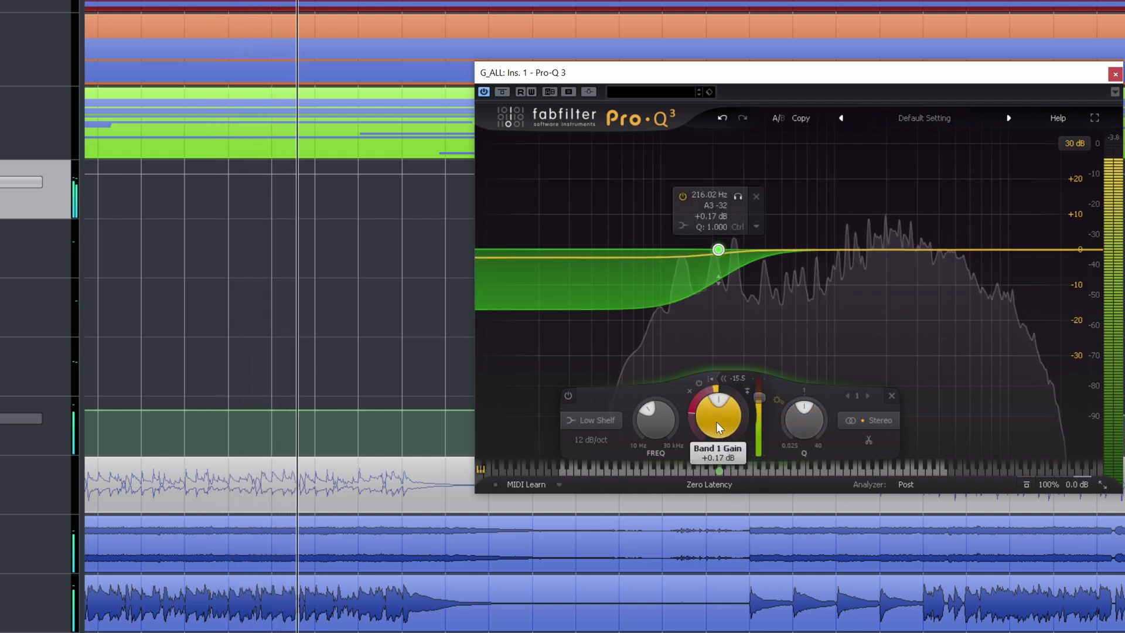
pyautogui.moveTo(759, 398); pyautogui.dragTo(761, 411)
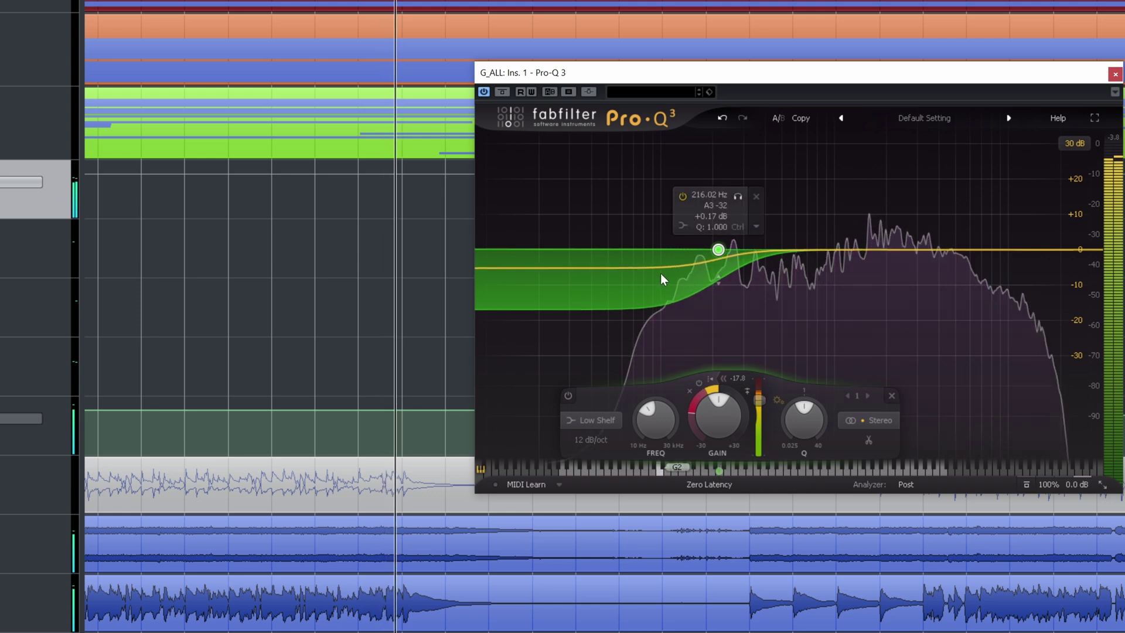
pyautogui.click(502, 92)
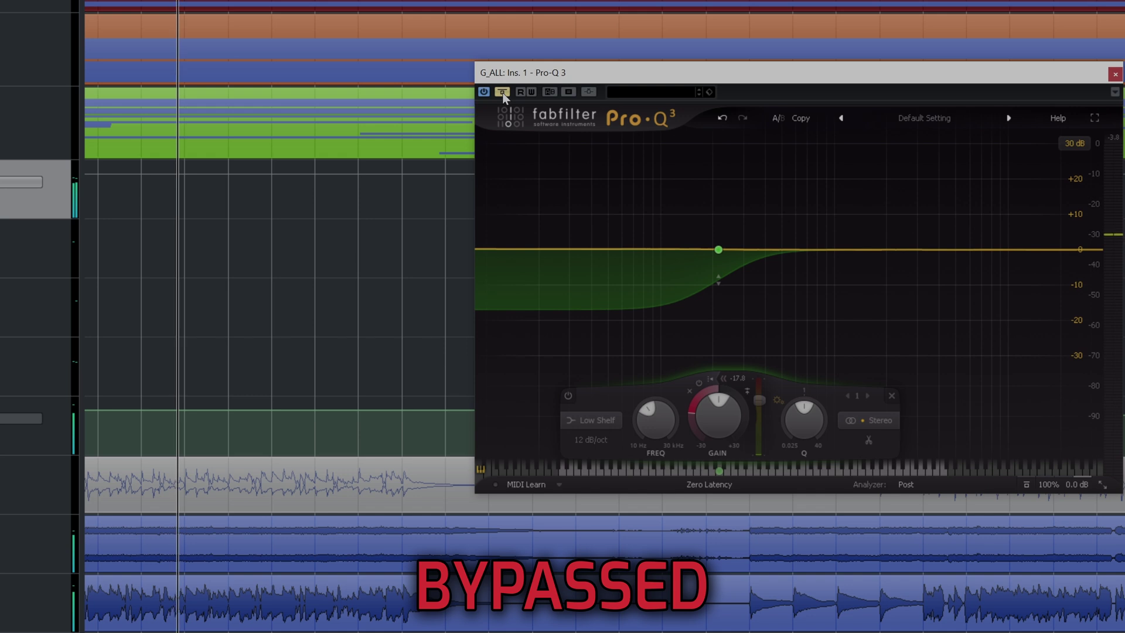
pyautogui.click(502, 92)
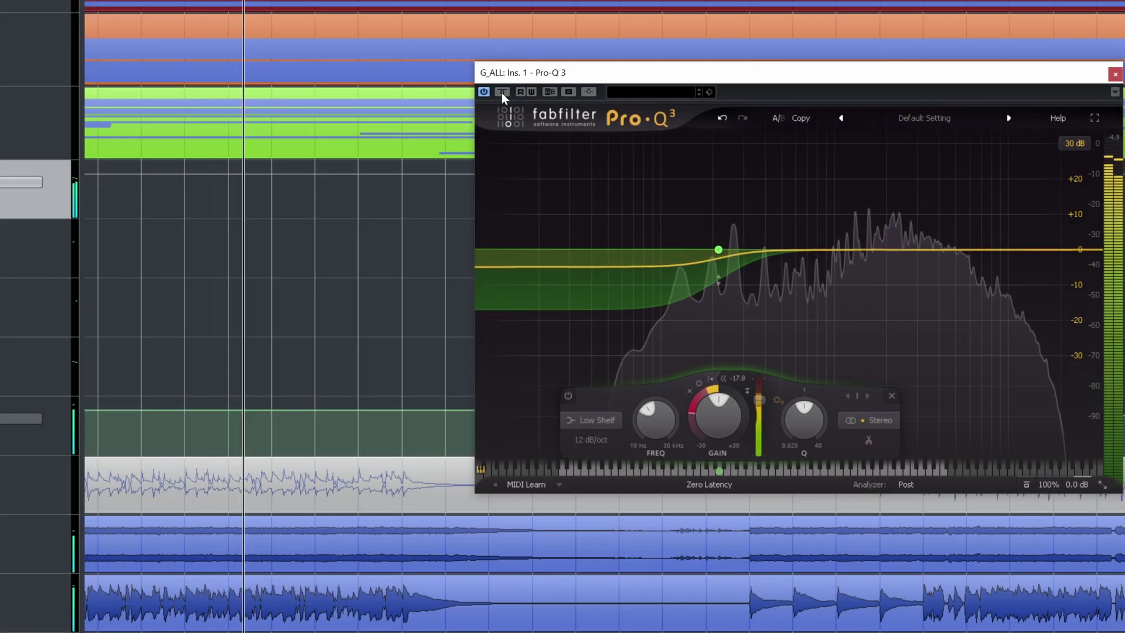
pyautogui.click(501, 93)
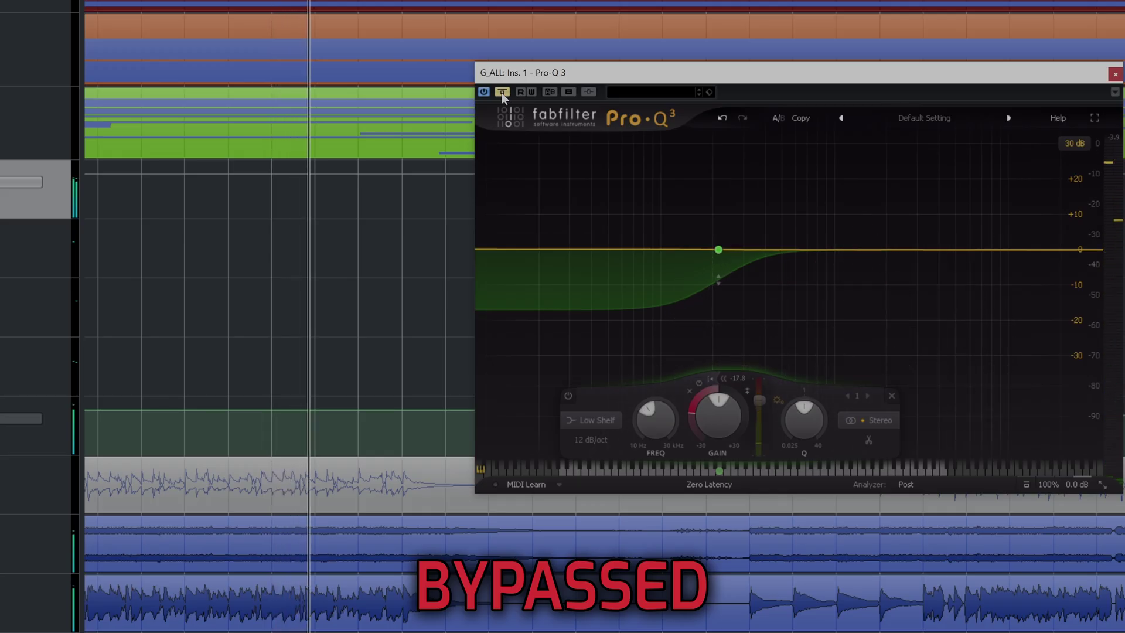
pyautogui.click(502, 93)
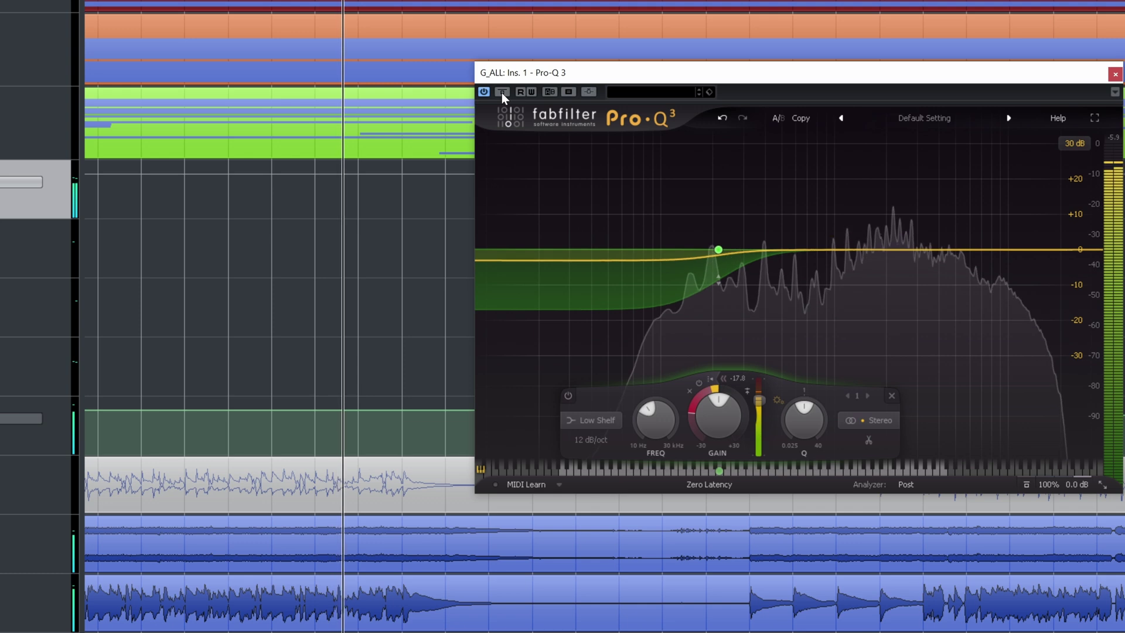